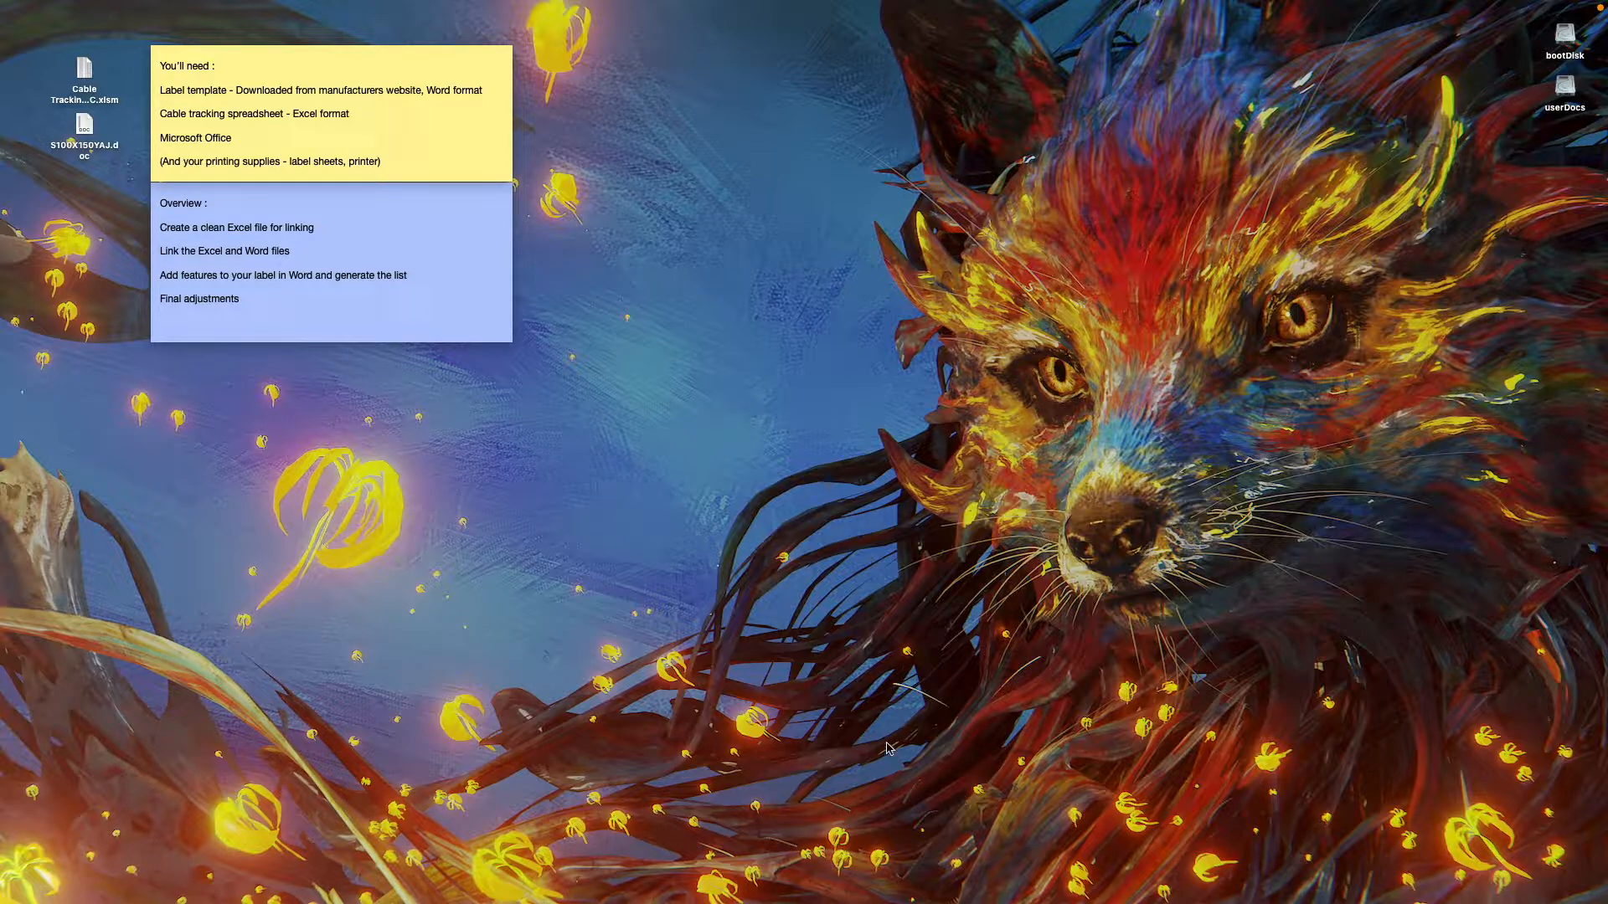
Open the Cable Tracking macro workbook from the desktop with its macros disabled.
left_click(85, 67)
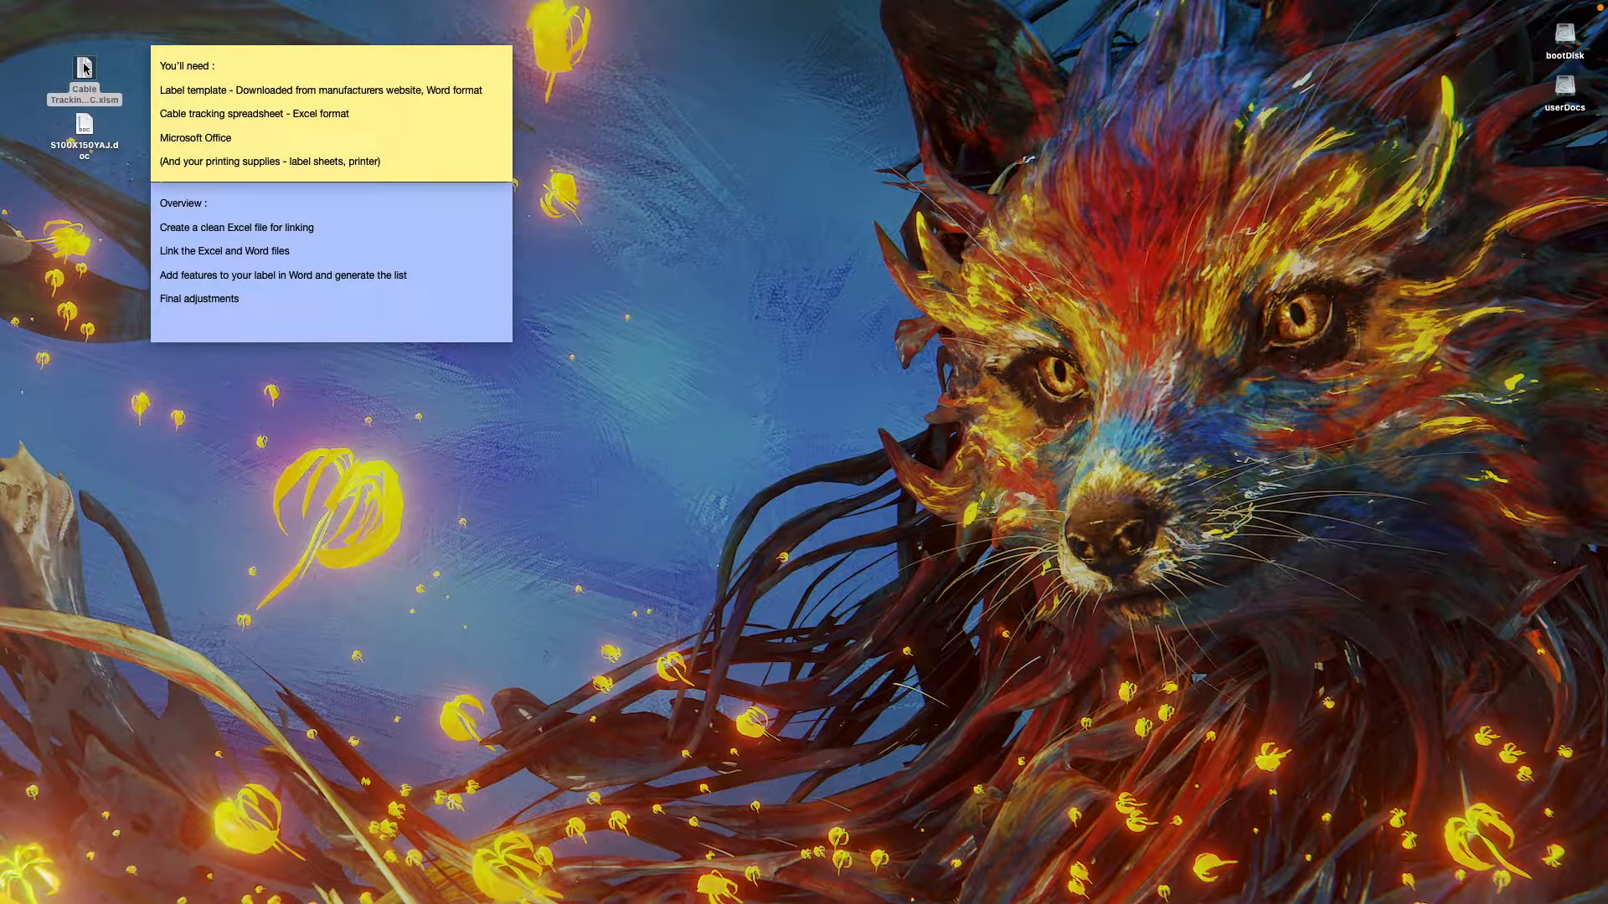
double_click(85, 69)
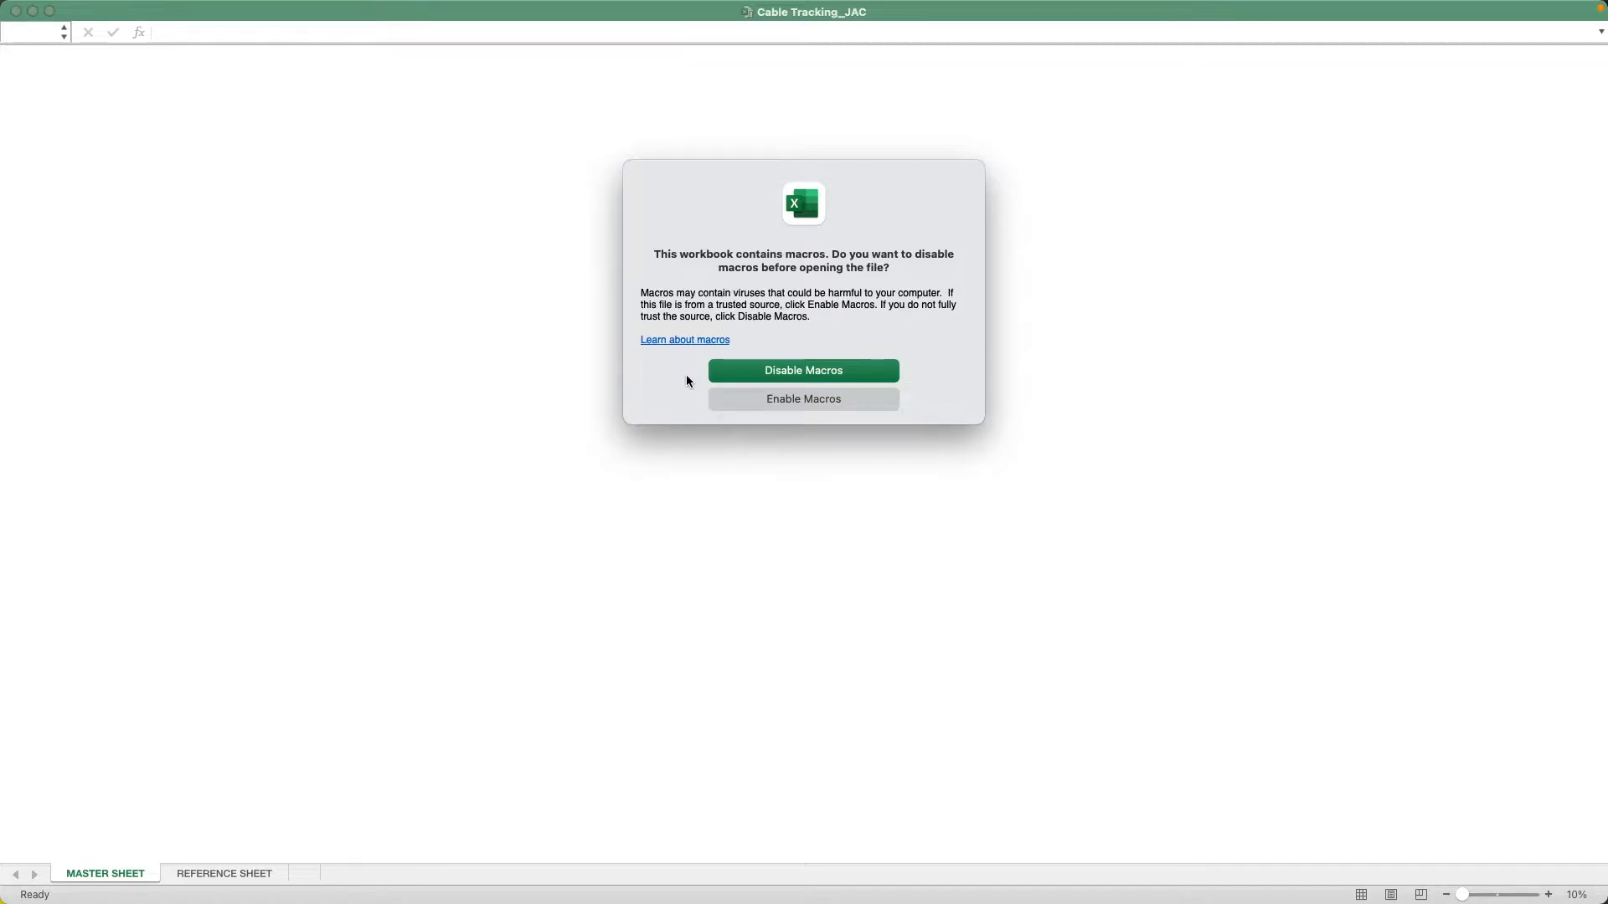
left_click(788, 376)
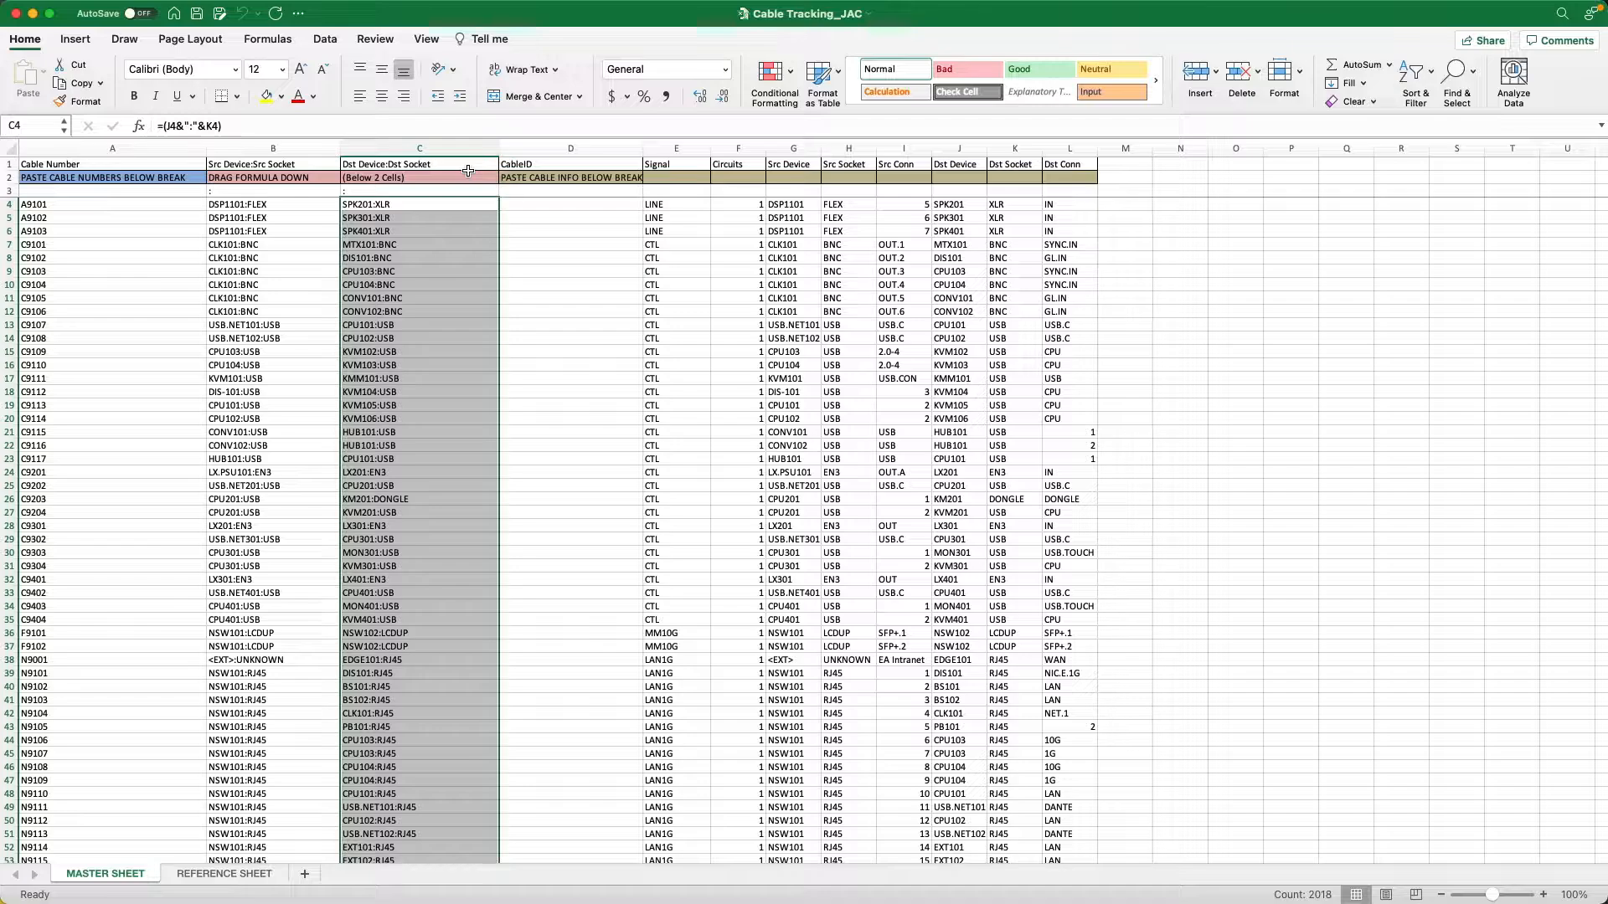
Examine how the combined source and destination columns relate to the cable numbers and the separate device, socket and connector columns.
left_click(248, 232)
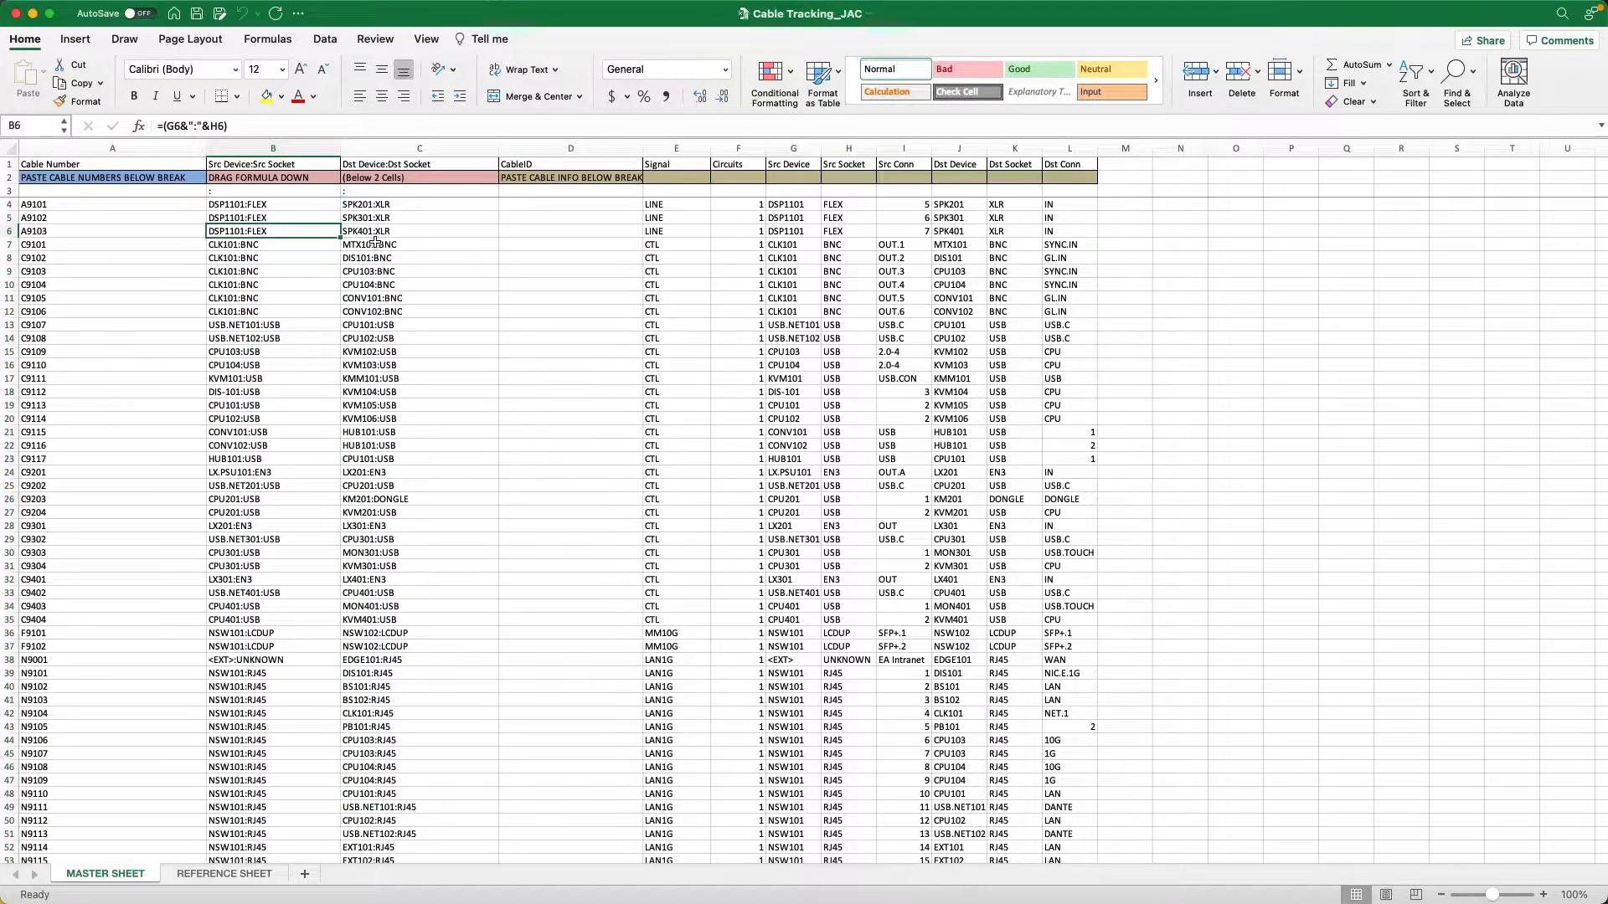
left_click(375, 242)
left_click(710, 251)
left_click(825, 258)
left_click(897, 291)
left_click(922, 351)
left_click(230, 231)
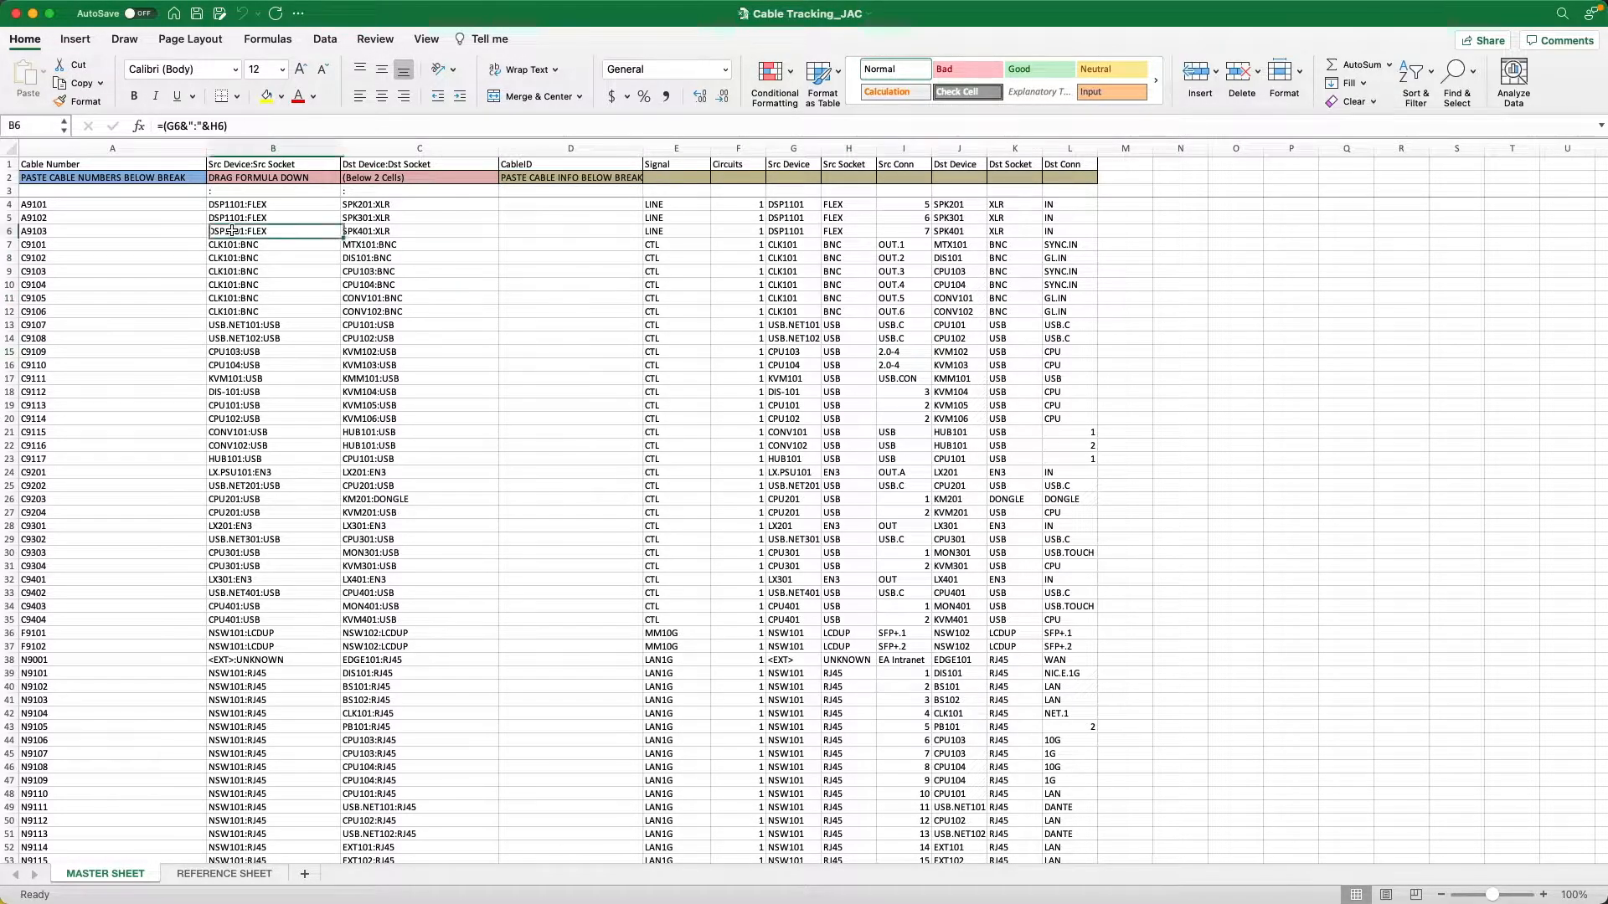
left_click(376, 286)
left_click(249, 221)
left_click(371, 205)
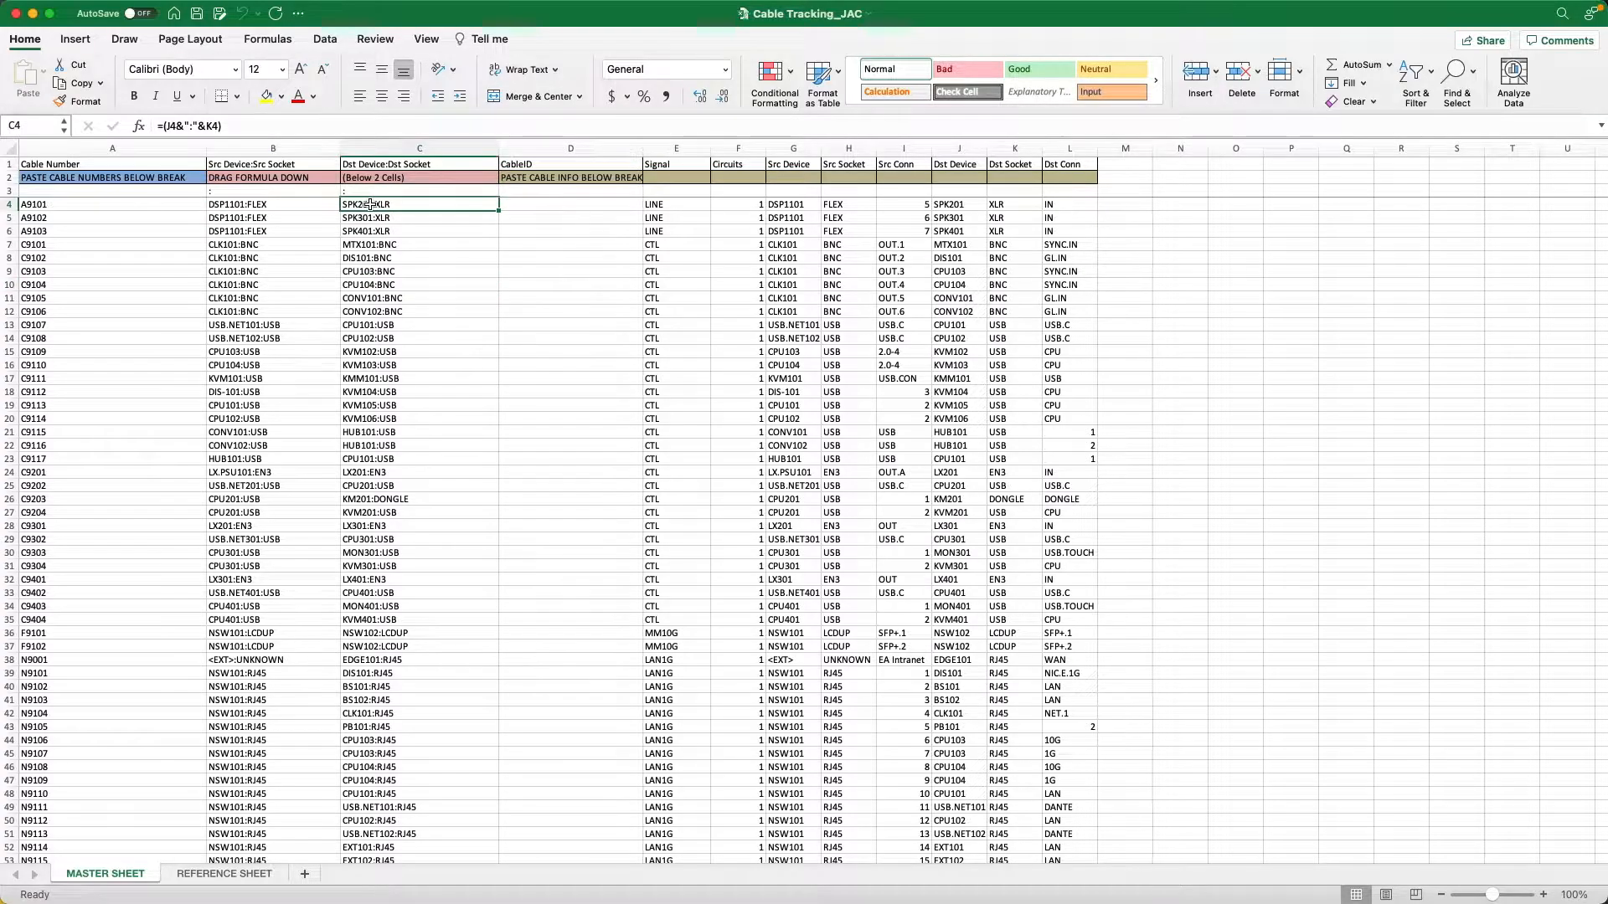
left_click(70, 204)
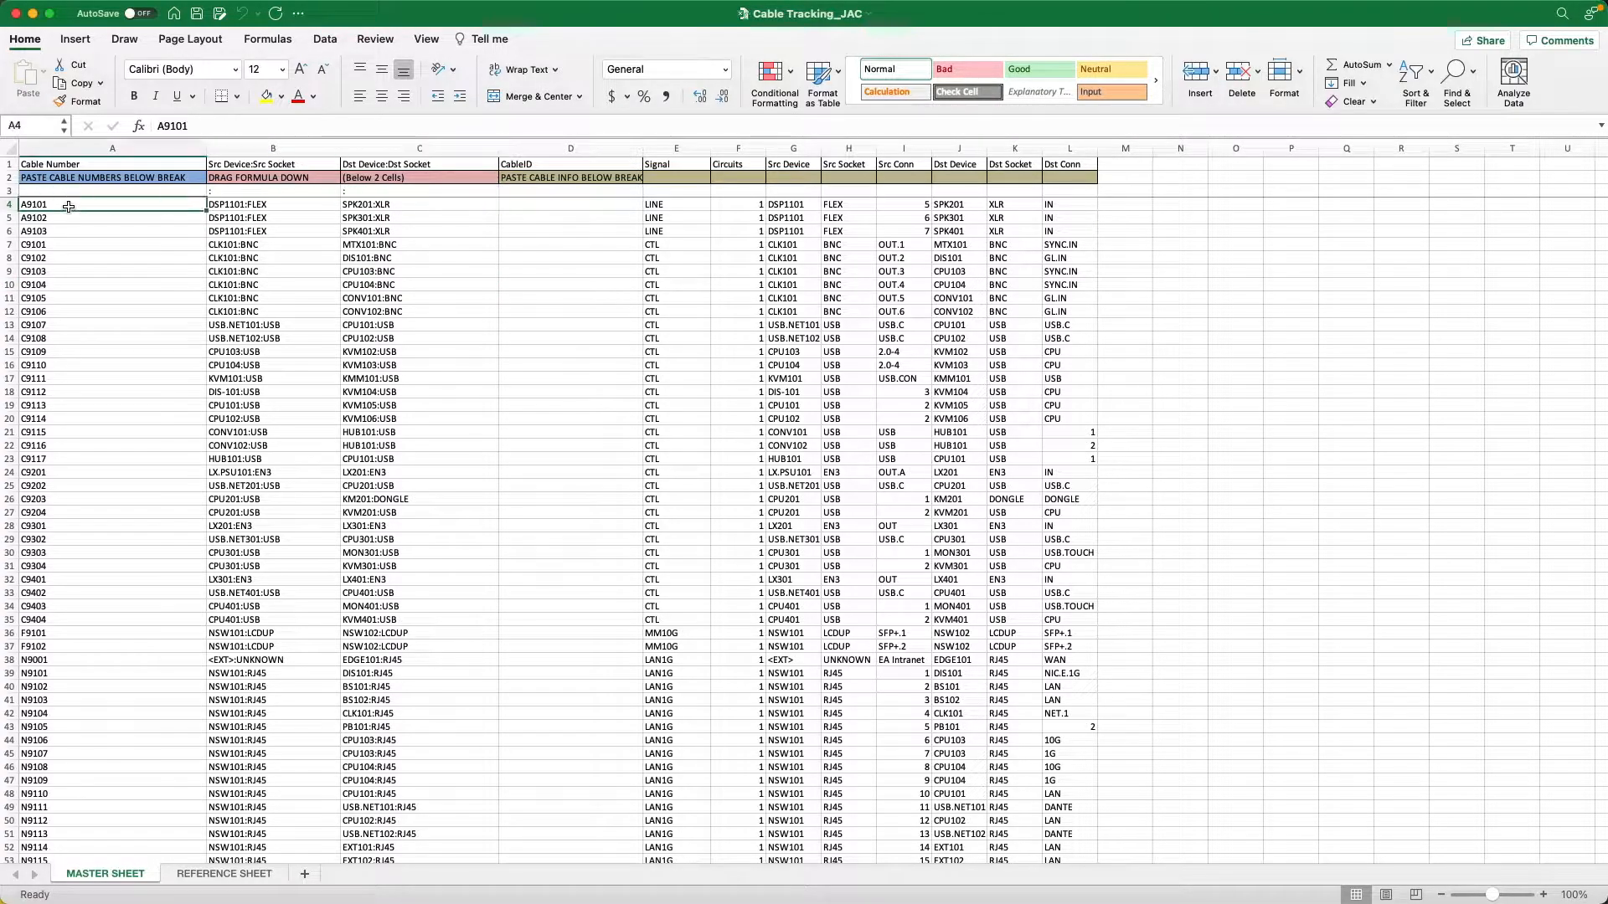
left_click(230, 208)
left_click(414, 219)
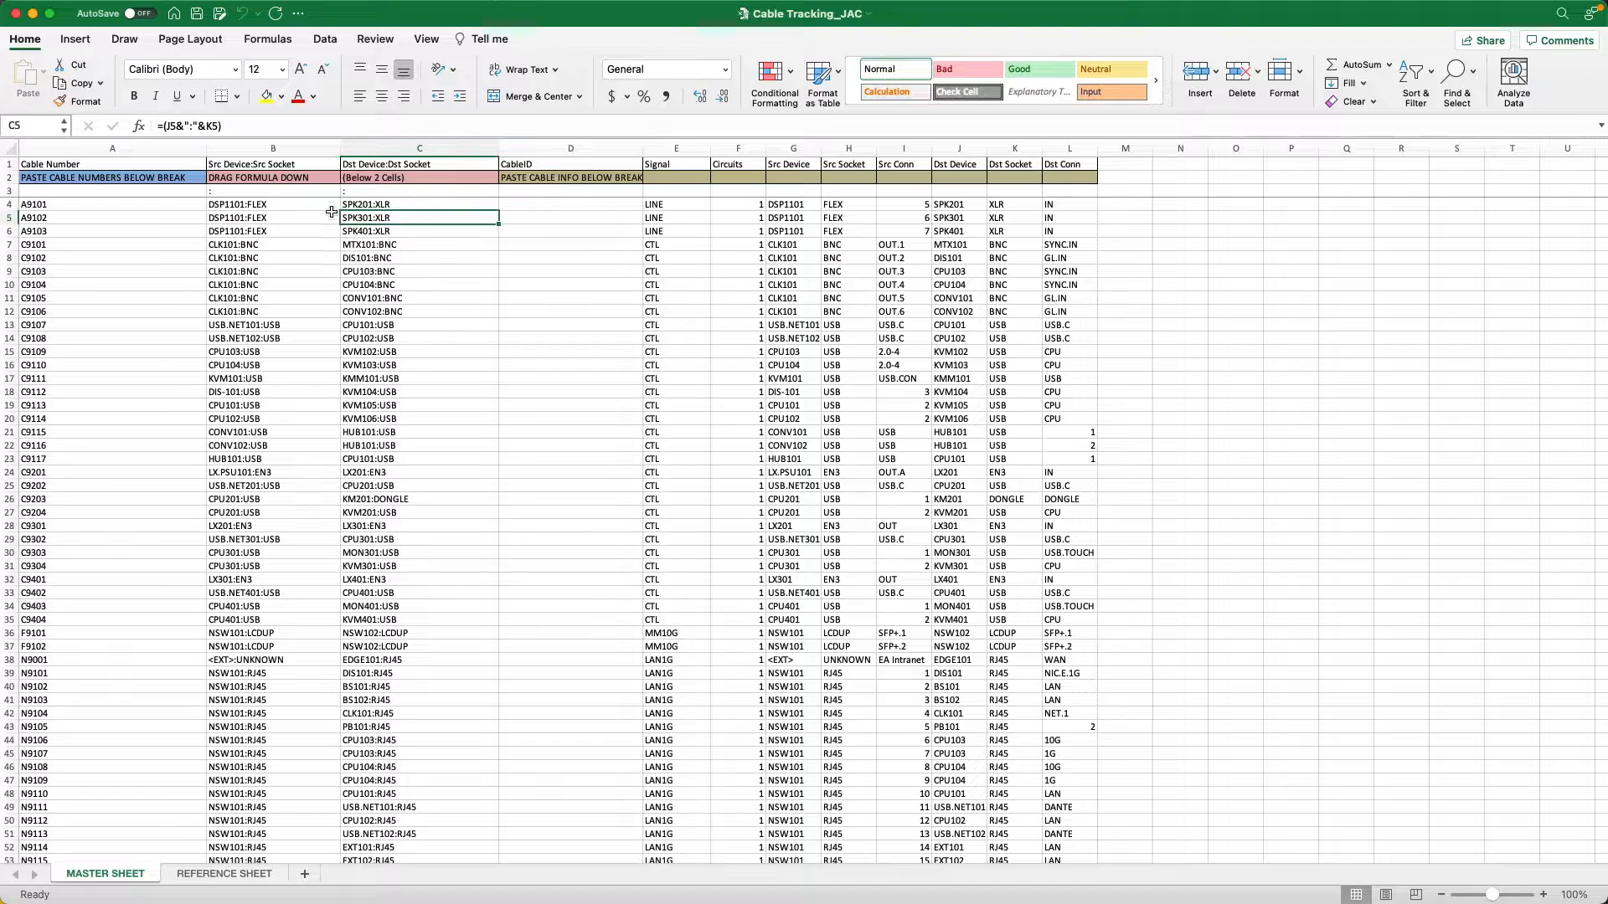
Extend the source formula in B4 to =(G4&":"&H4&"."&I4) and fill it down the column.
left_click(266, 205)
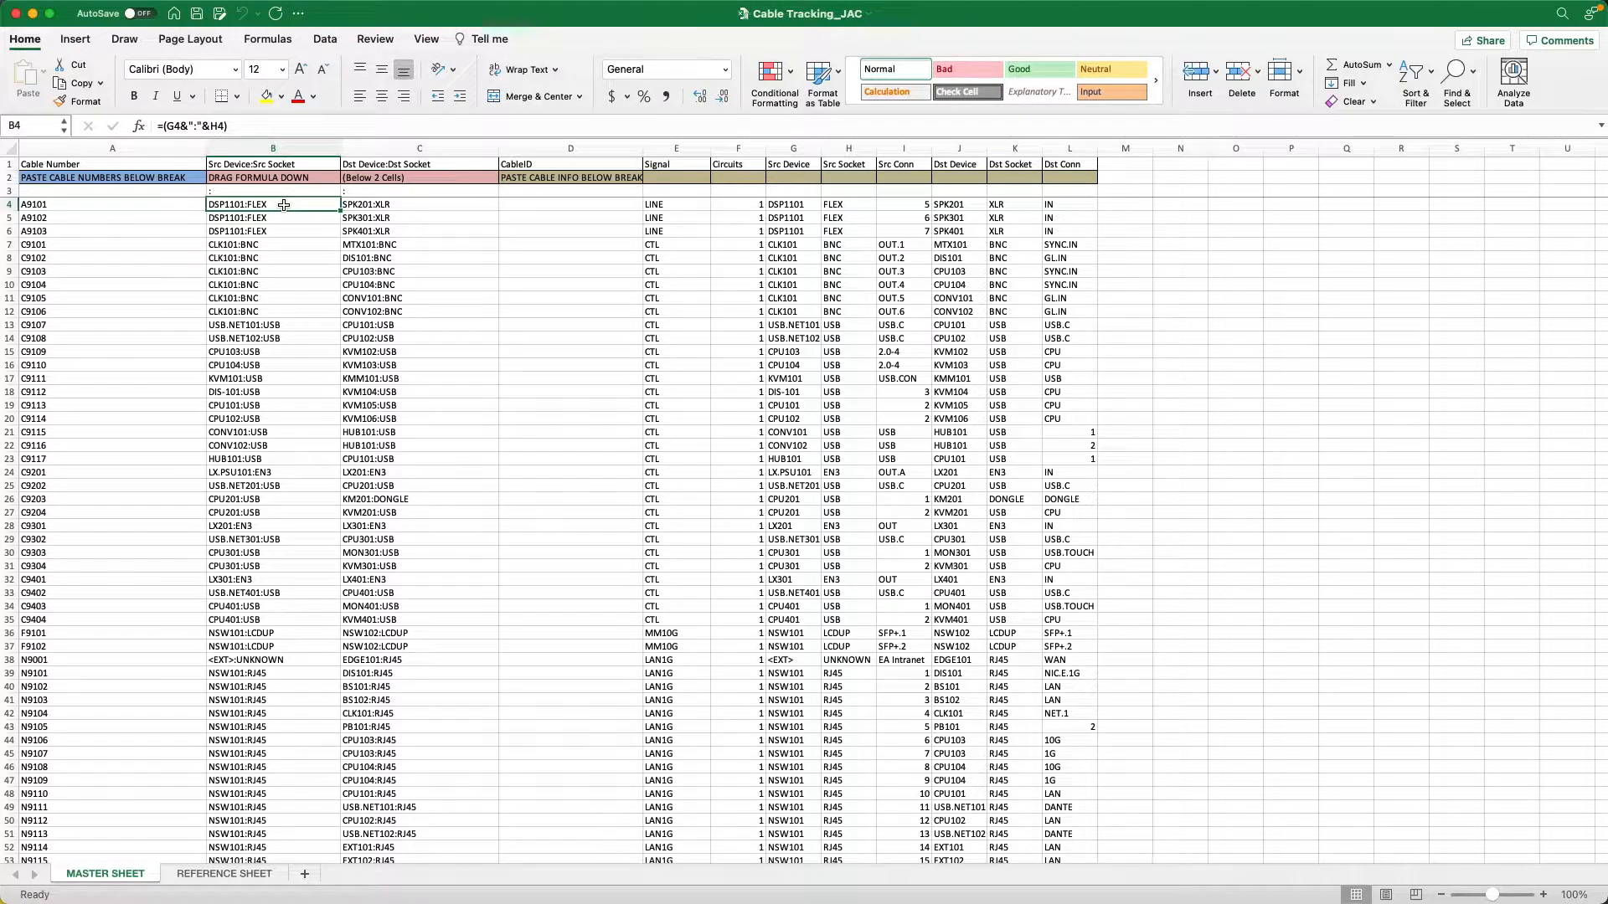
left_click(223, 127)
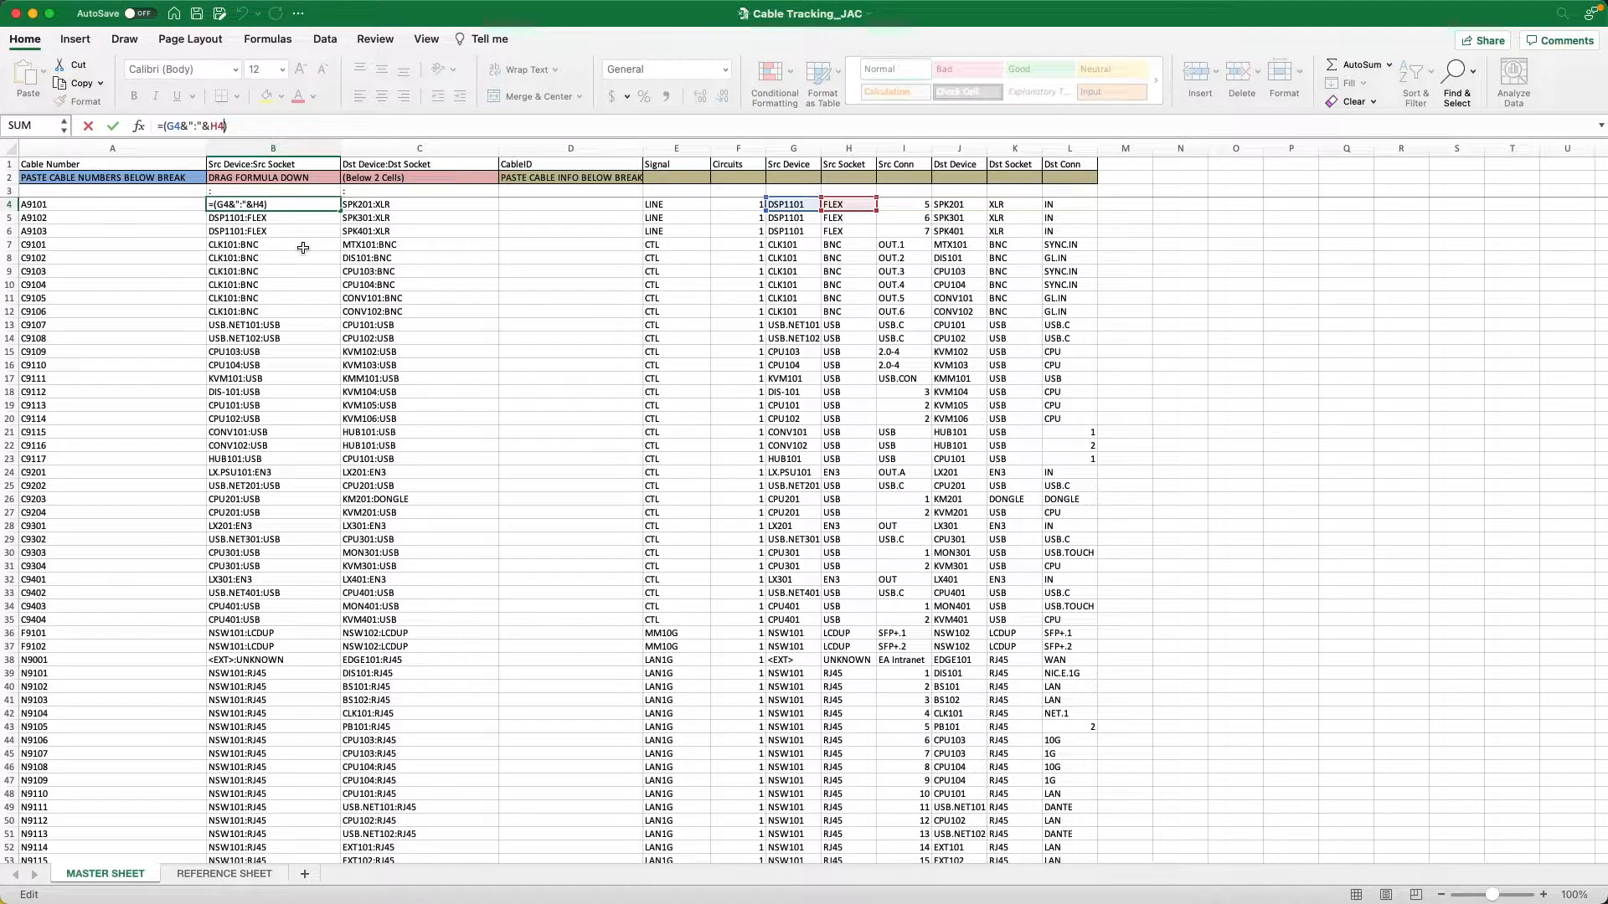
type("&\".\"&I4")
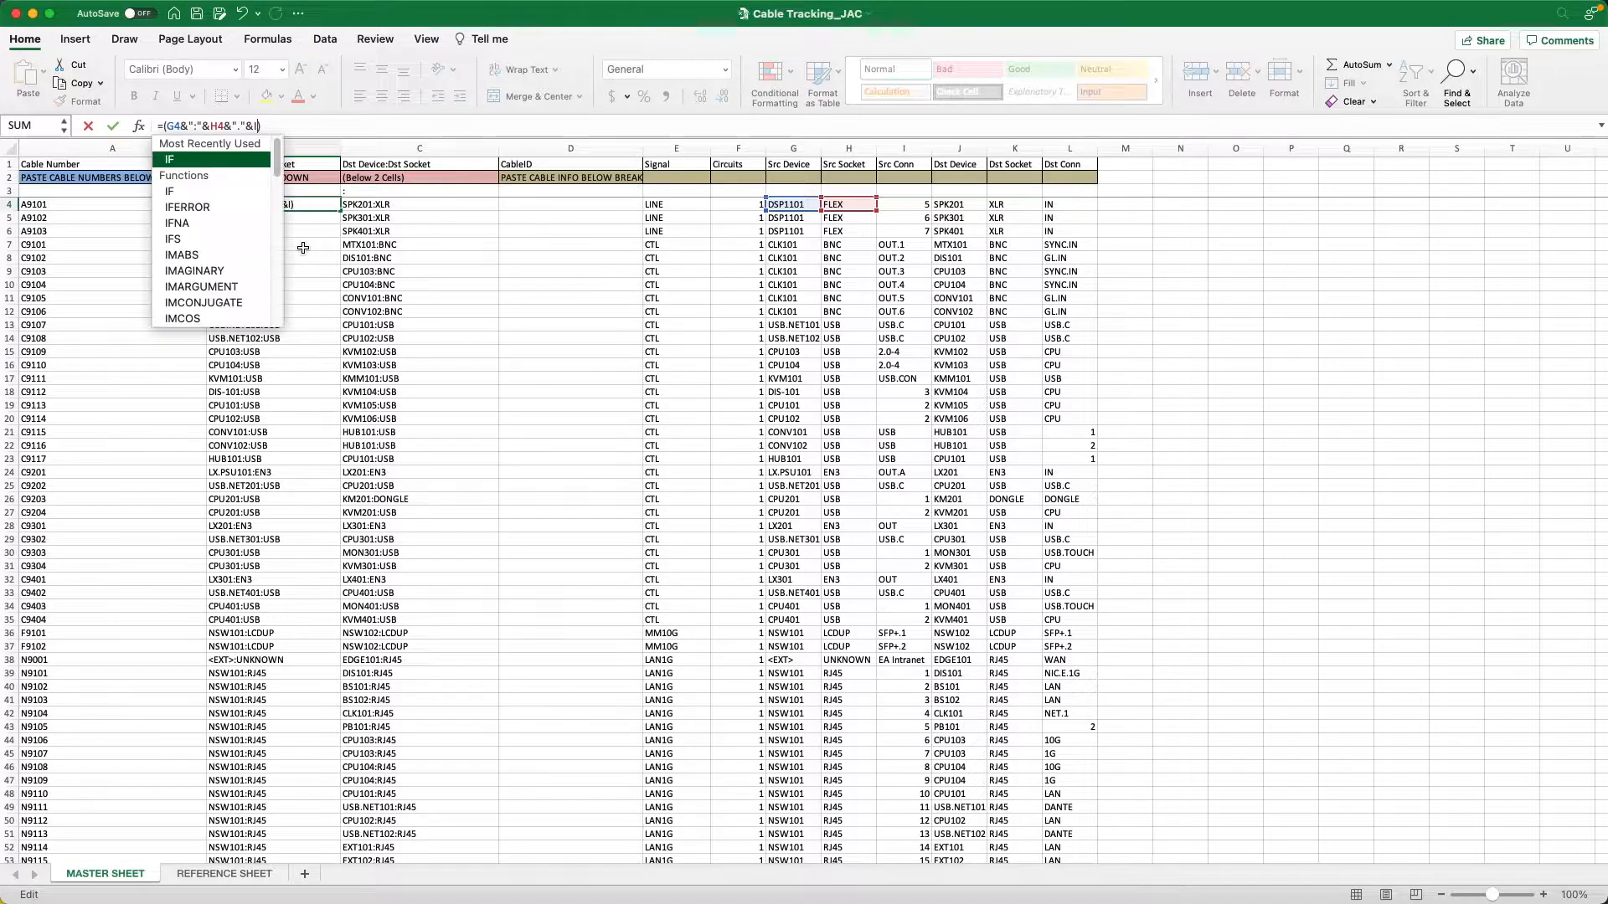
left_click(114, 127)
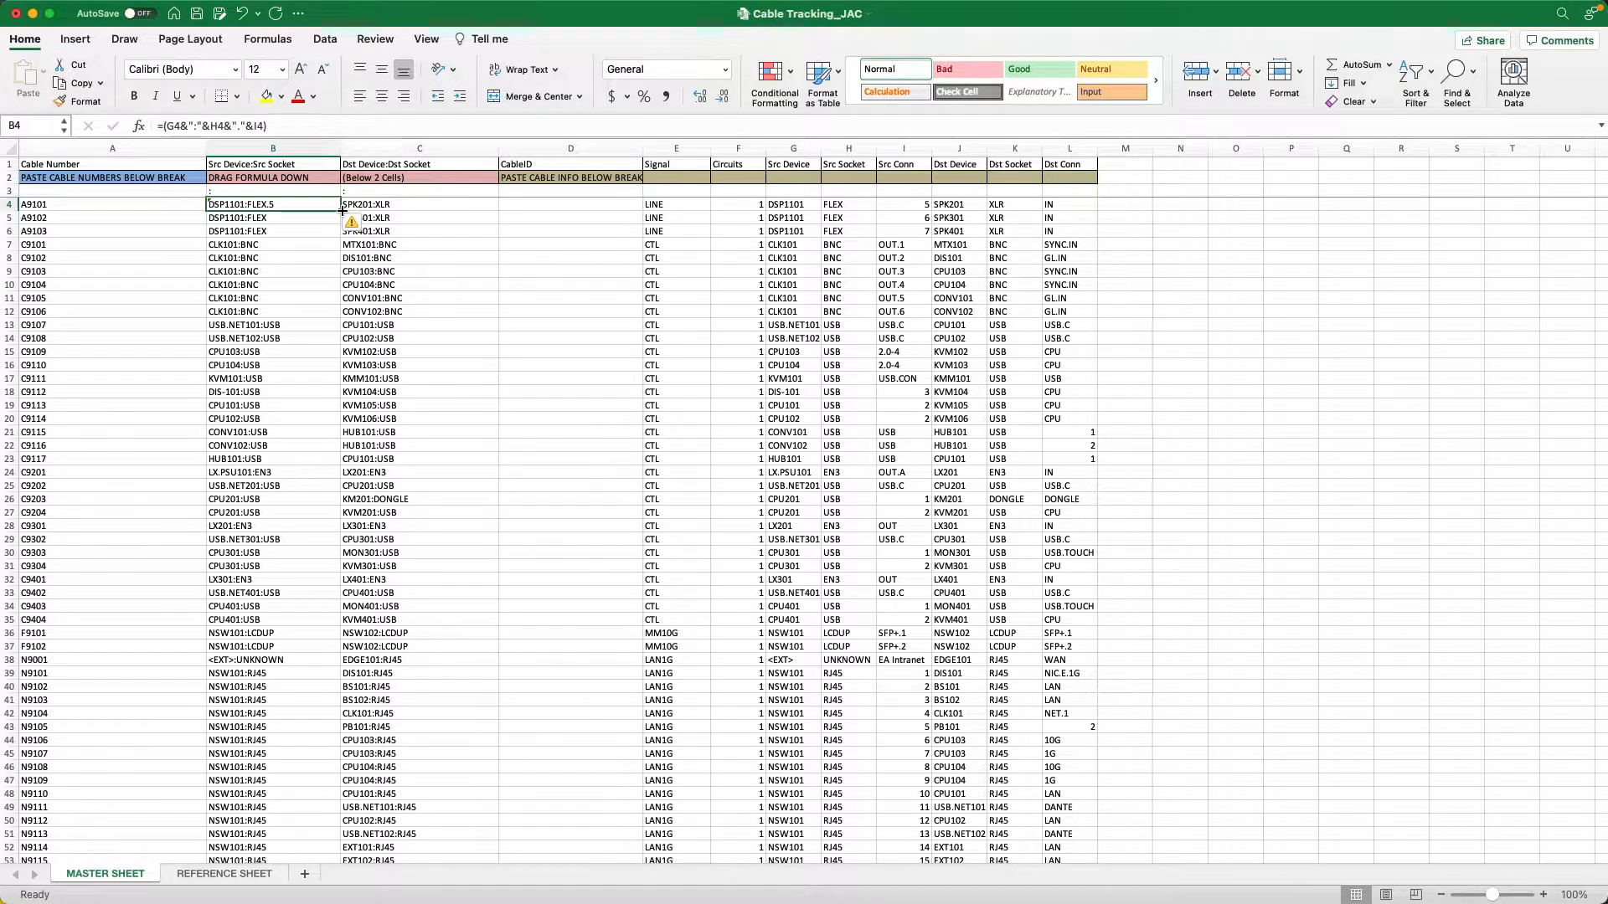
double_click(342, 211)
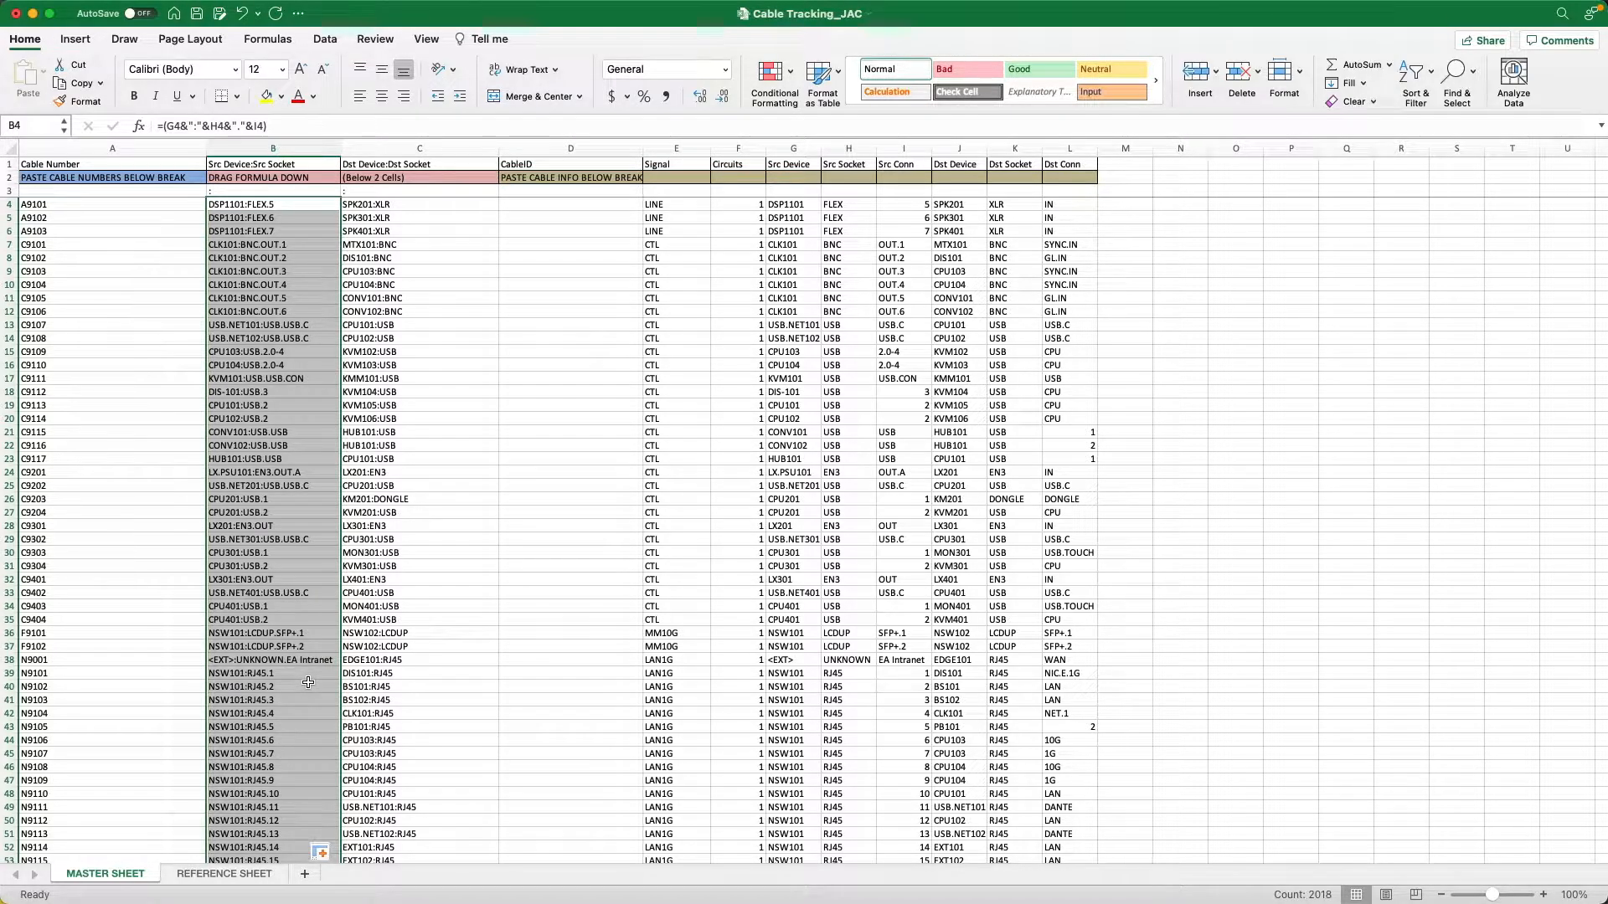
Extend the destination formula in C4 to =(J4&":"&K4&"."&L4) and fill it down the column.
left_click(412, 204)
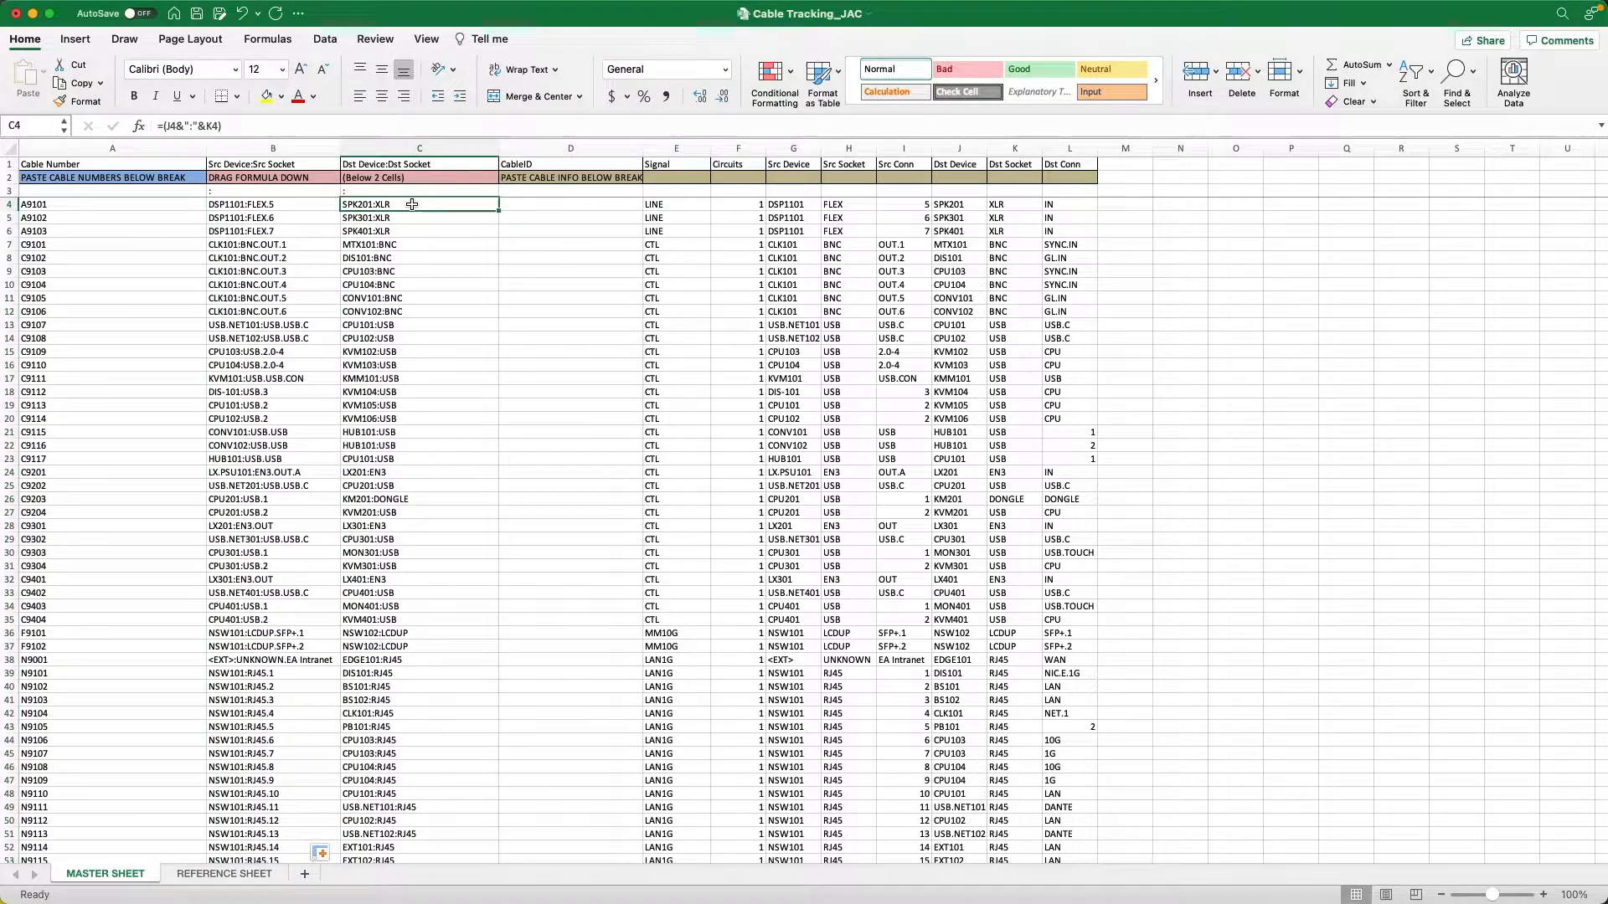
left_click(215, 124)
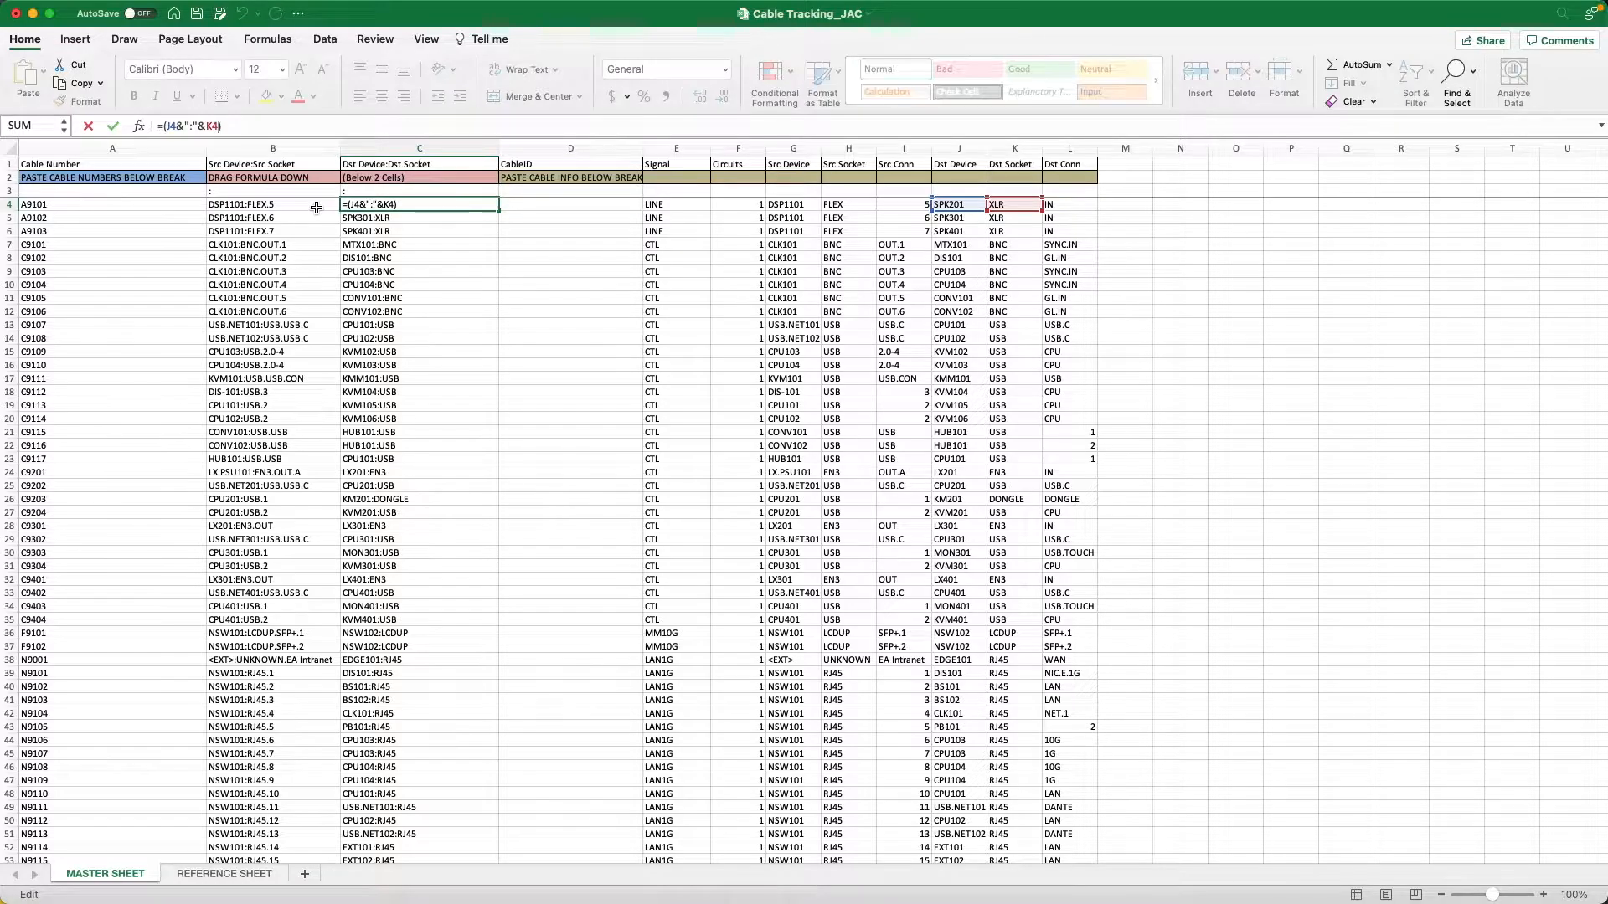
type("&\".\"&L4")
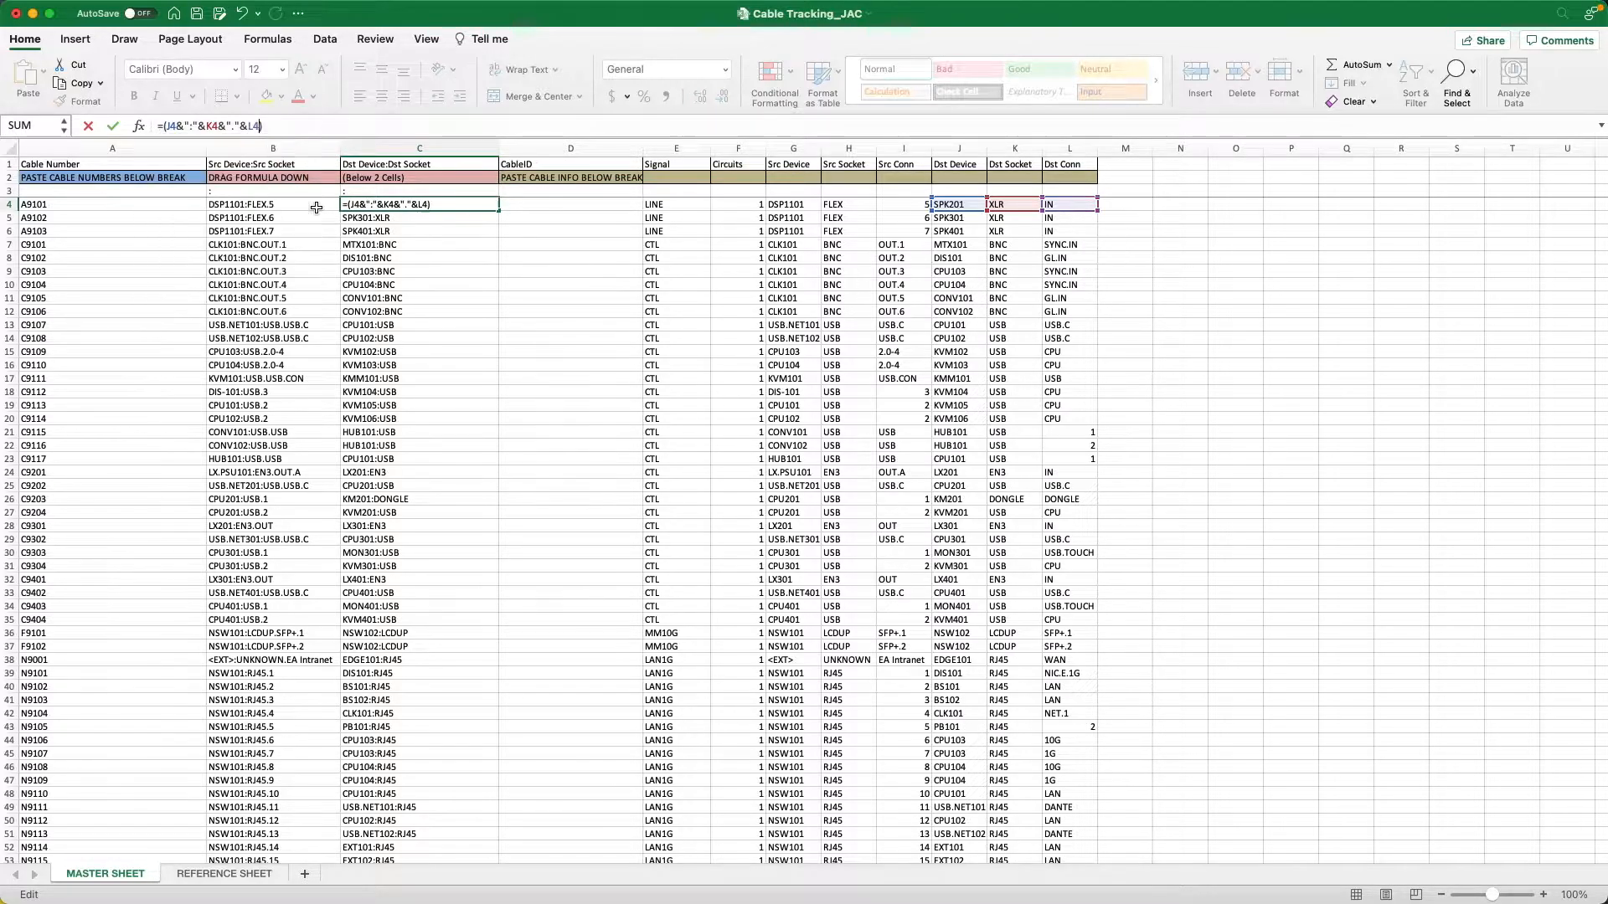
left_click(112, 127)
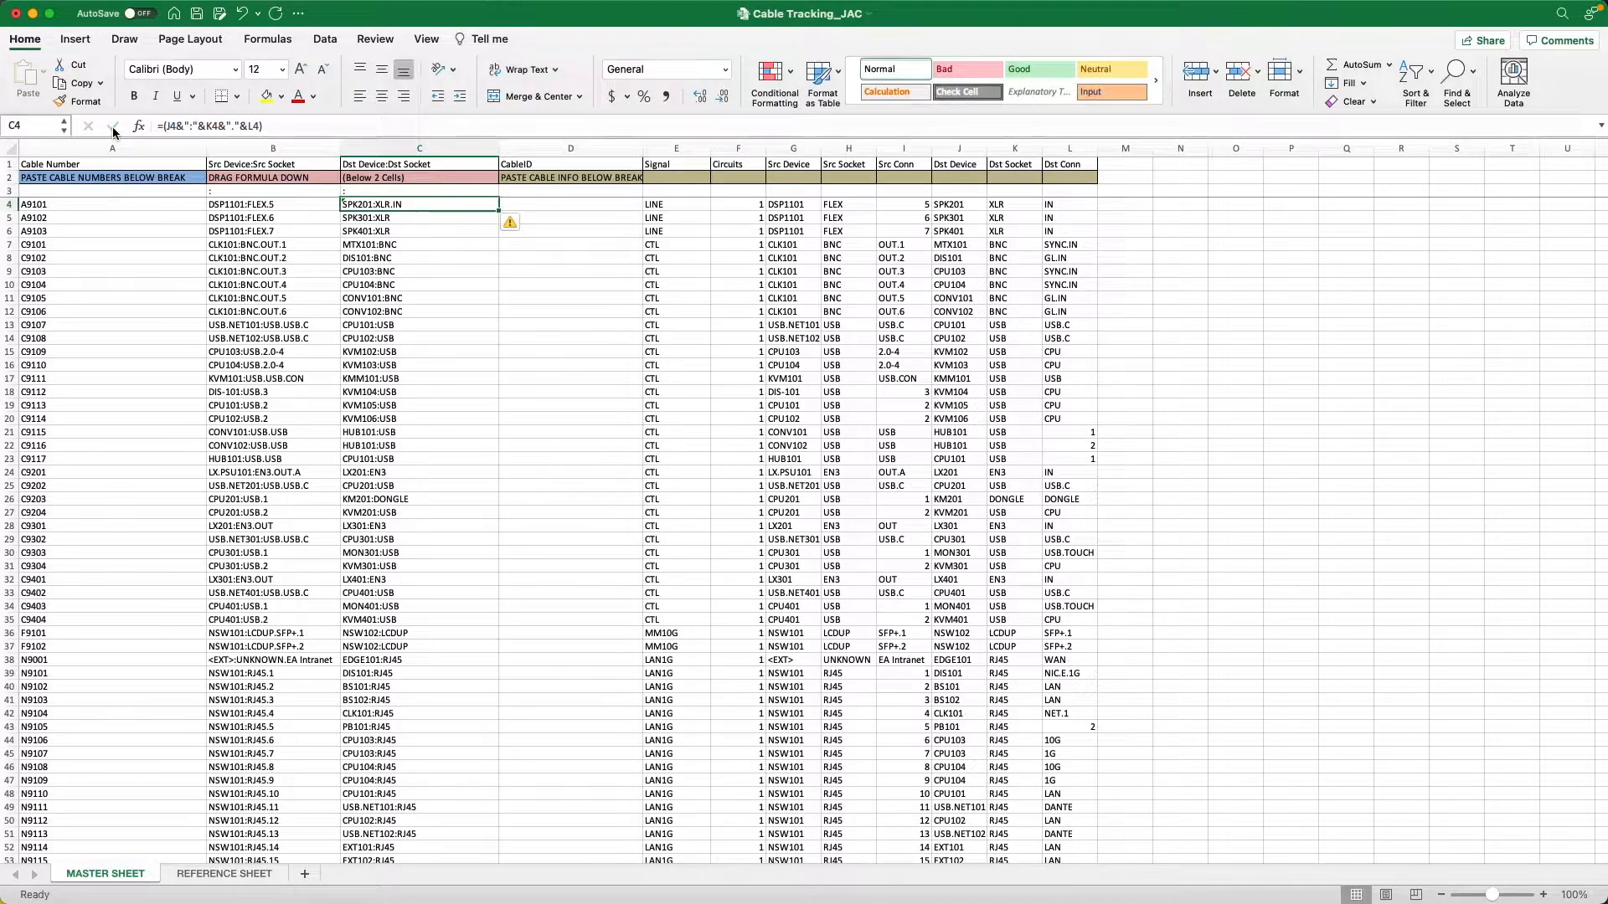
double_click(500, 211)
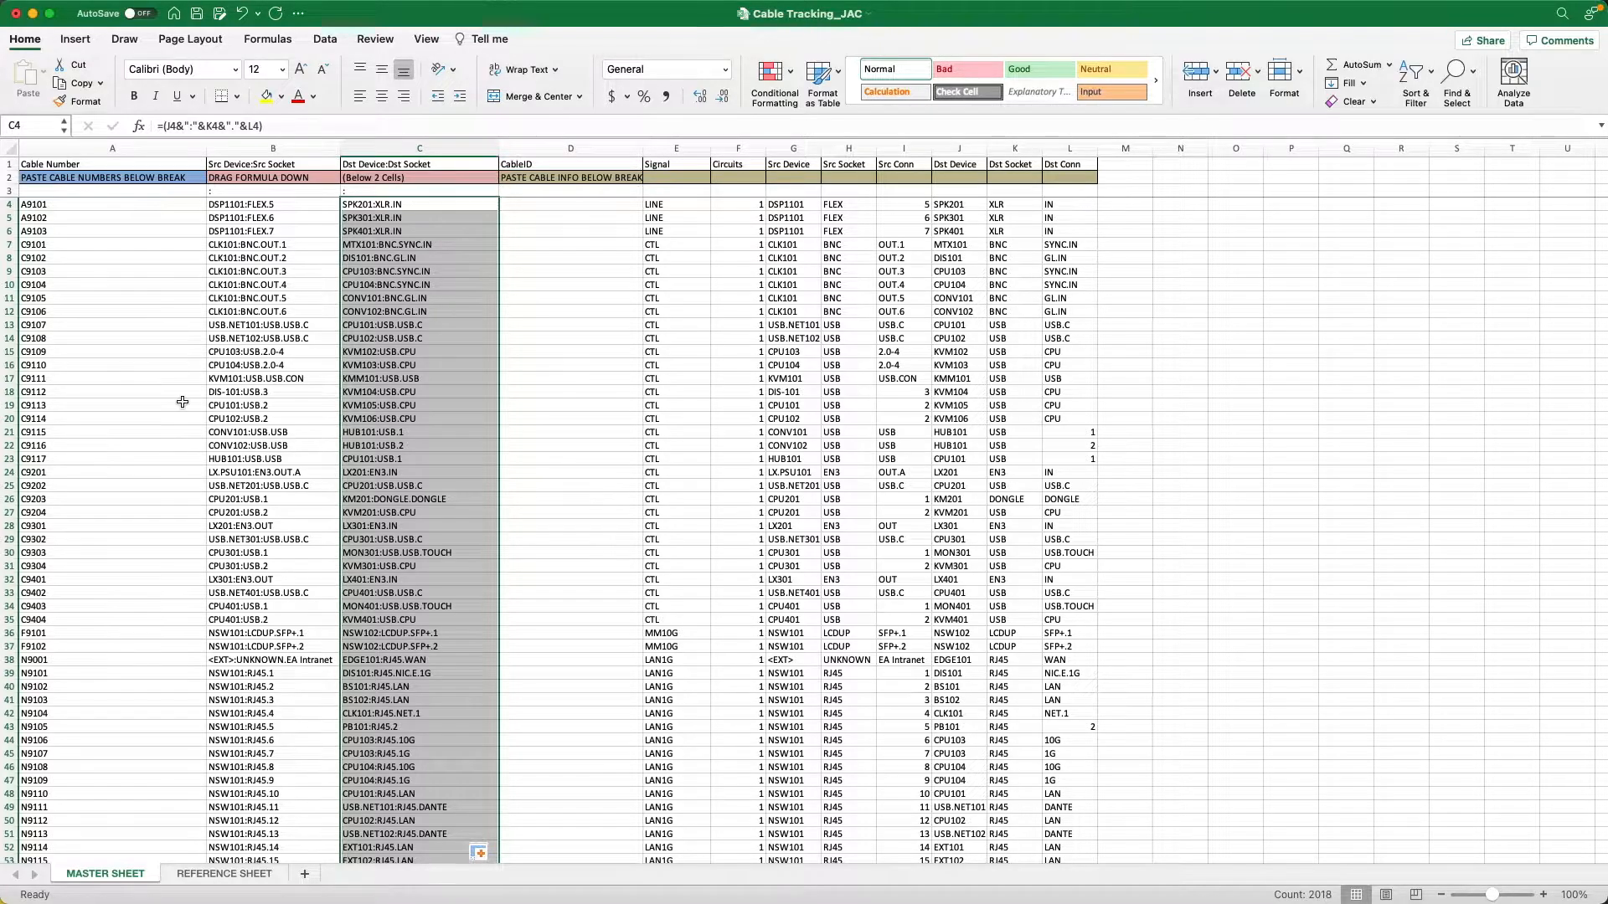
Copy the range A1:C148, from the Cable Number header through the last real cable row, V9403.
left_click(146, 333)
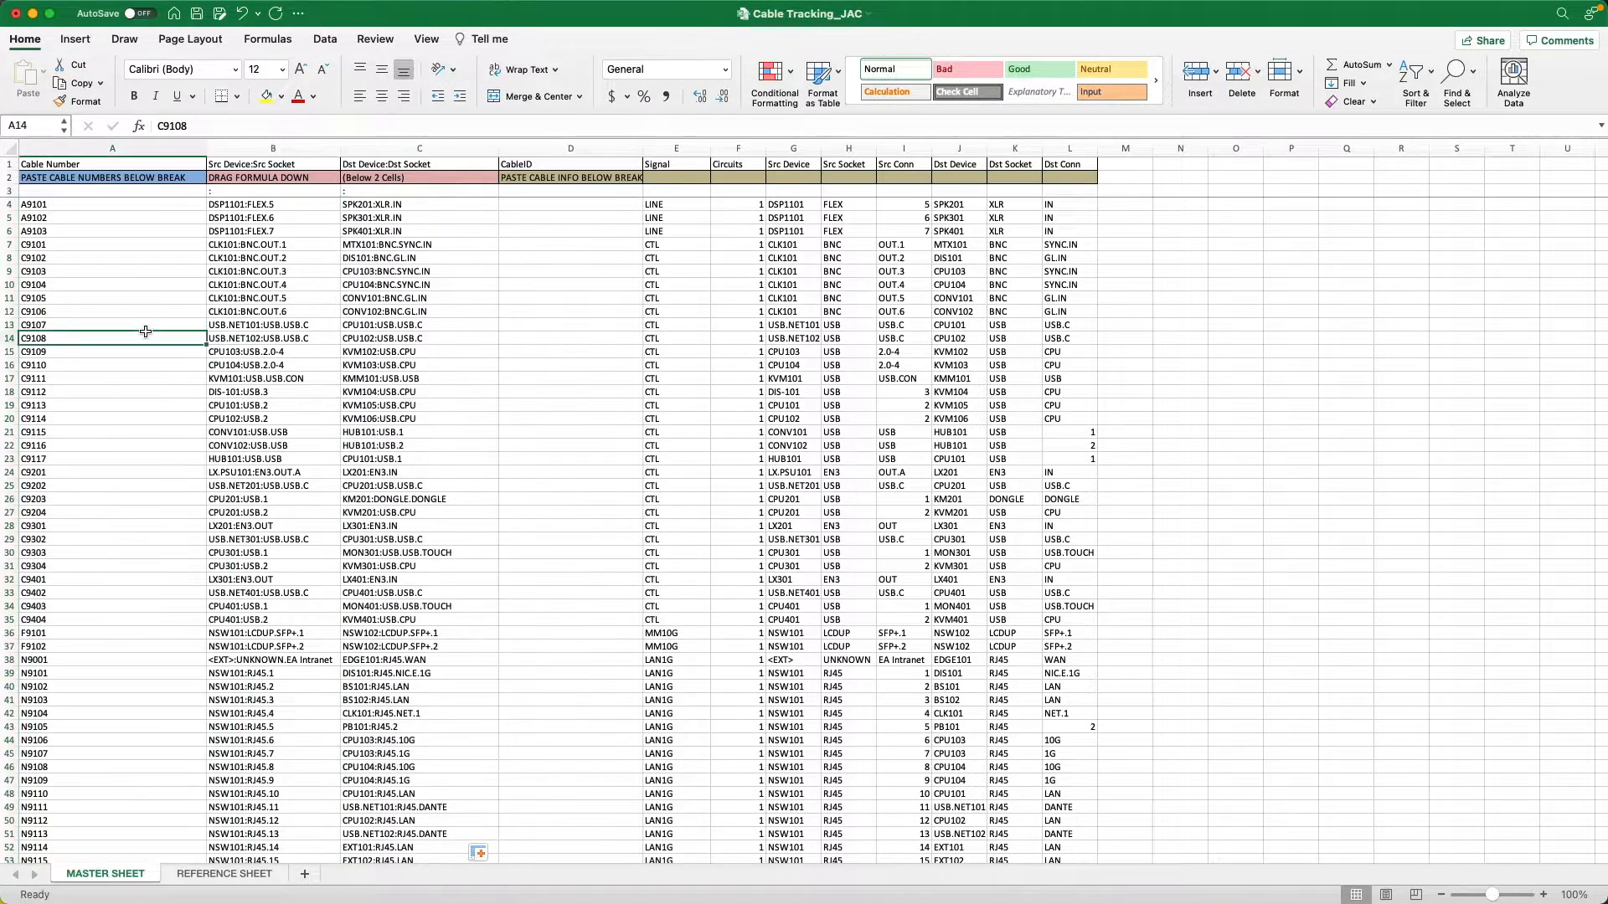
left_click(29, 164)
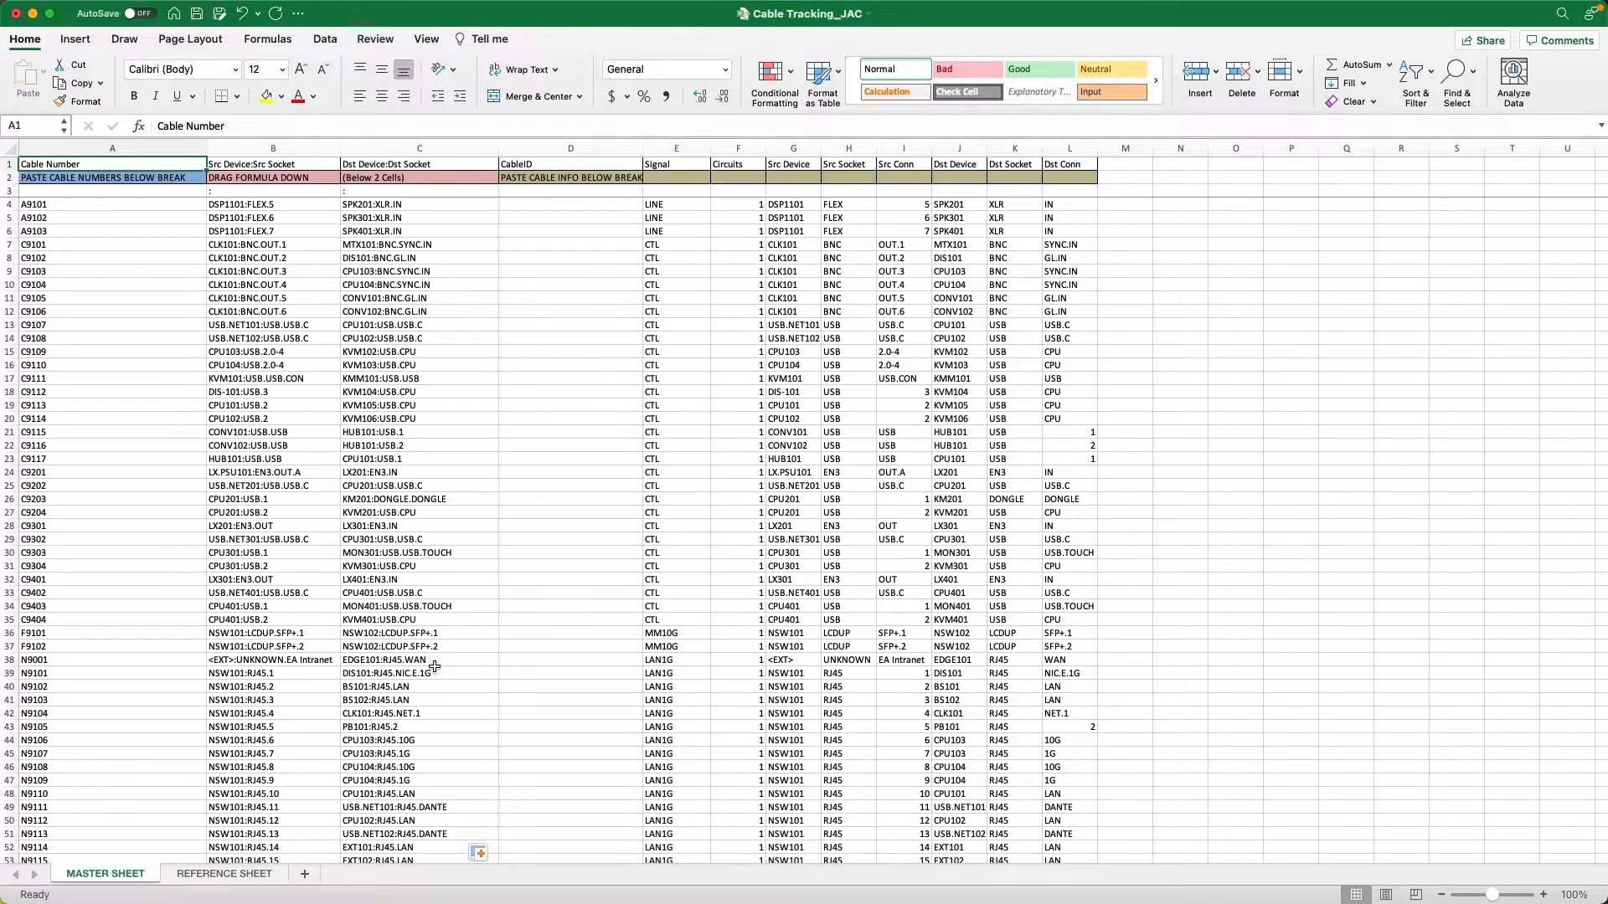
scroll(431, 673, "down", 10)
scroll(435, 665, "down", 20)
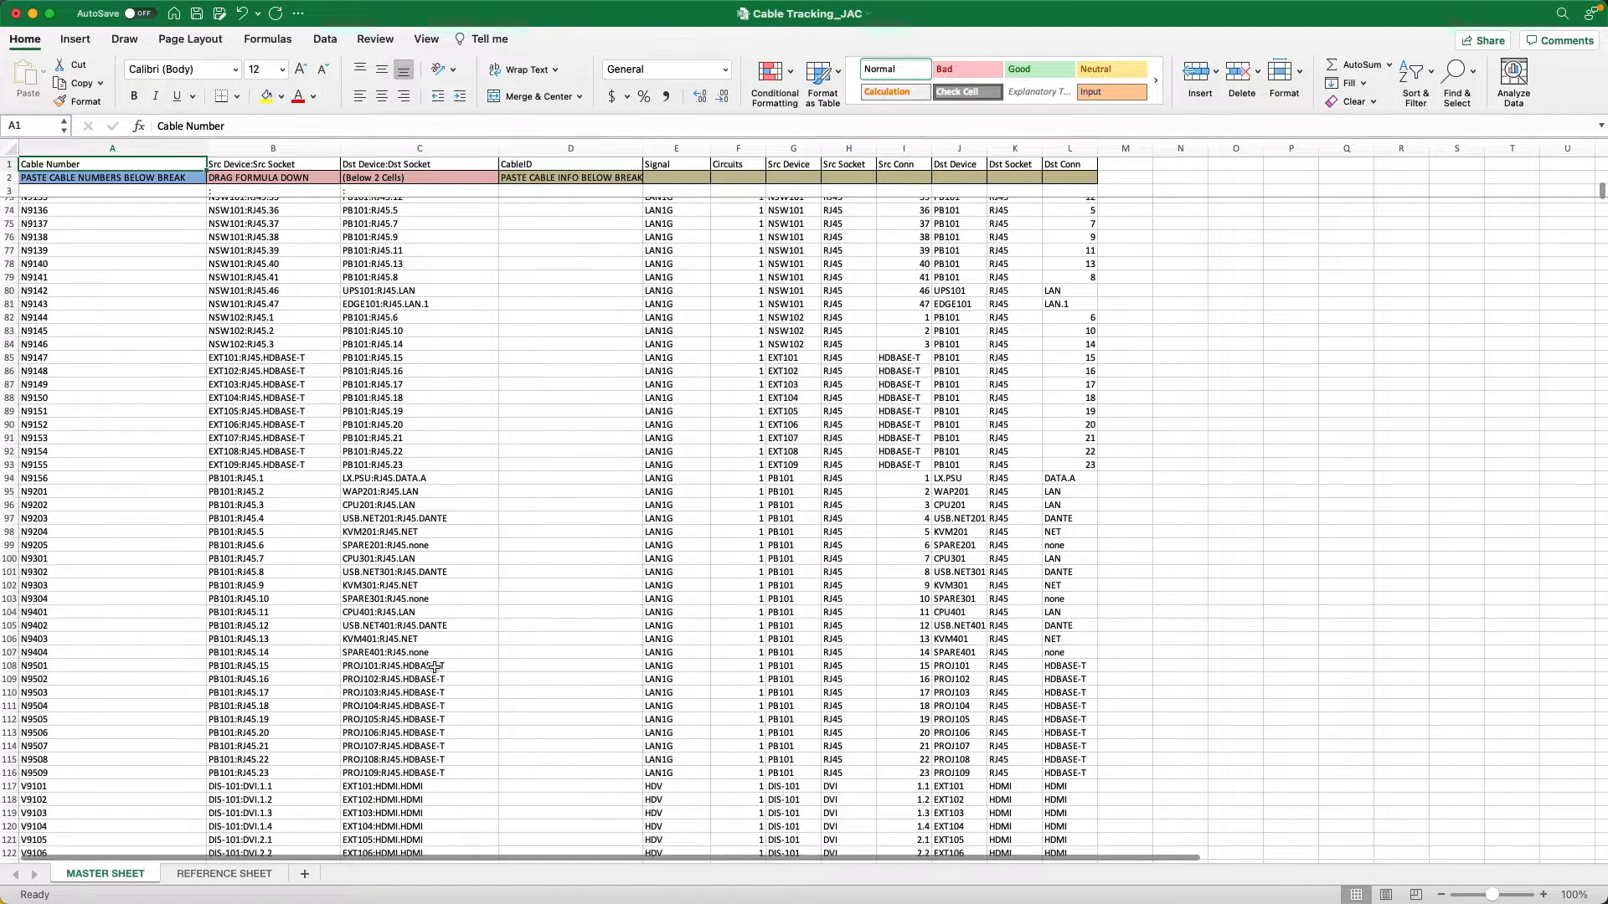
scroll(439, 670, "down", 4)
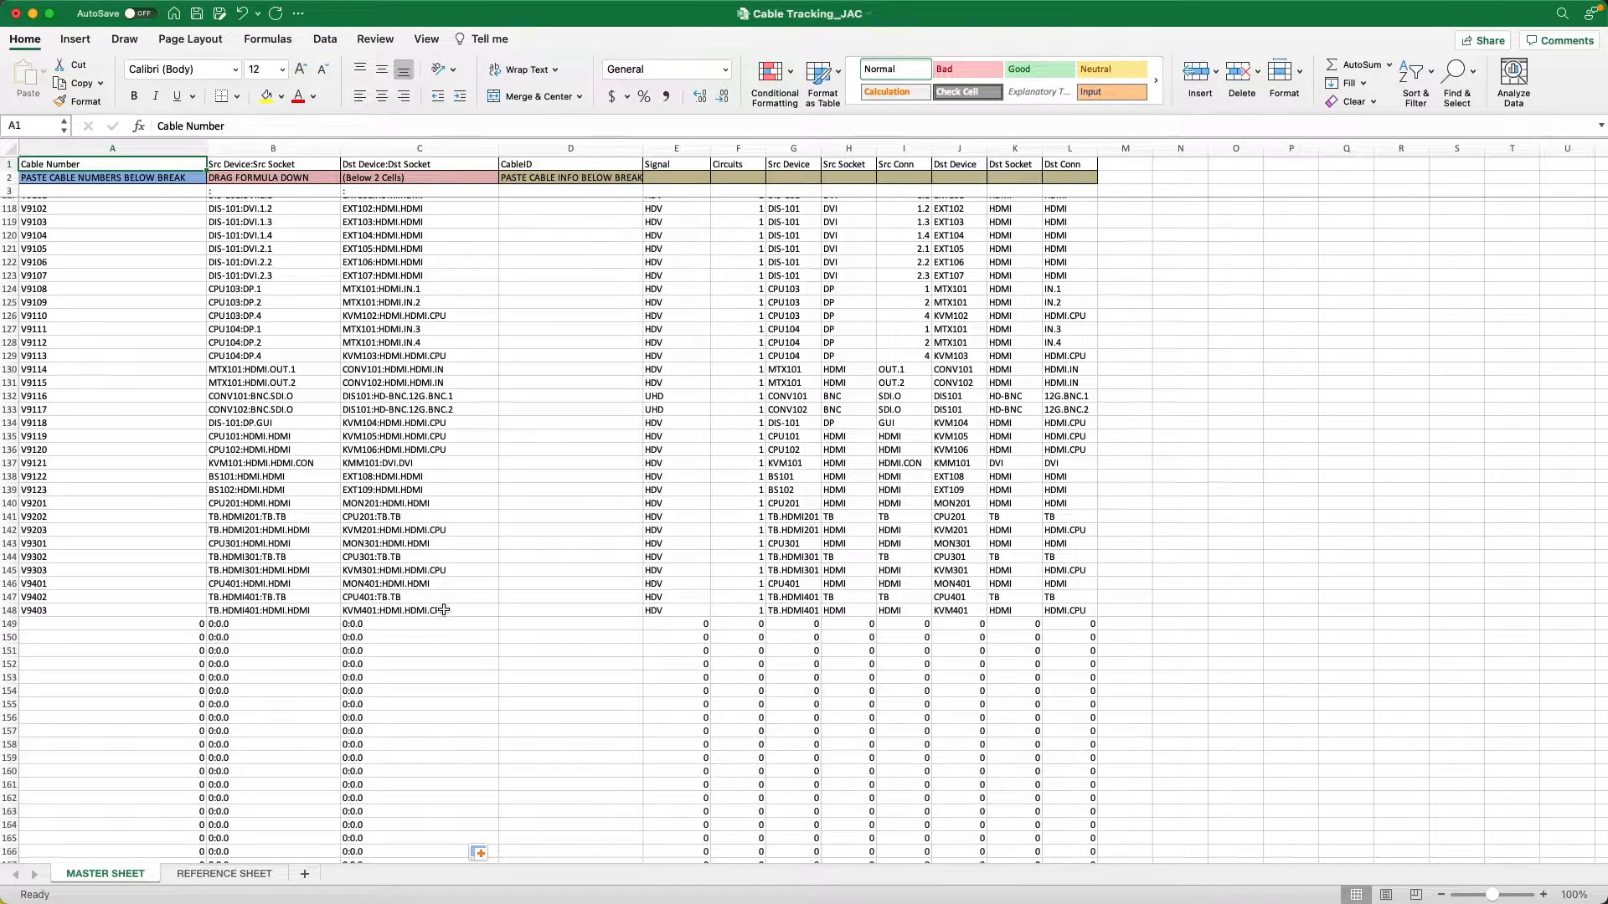
left_click(443, 611, "shift")
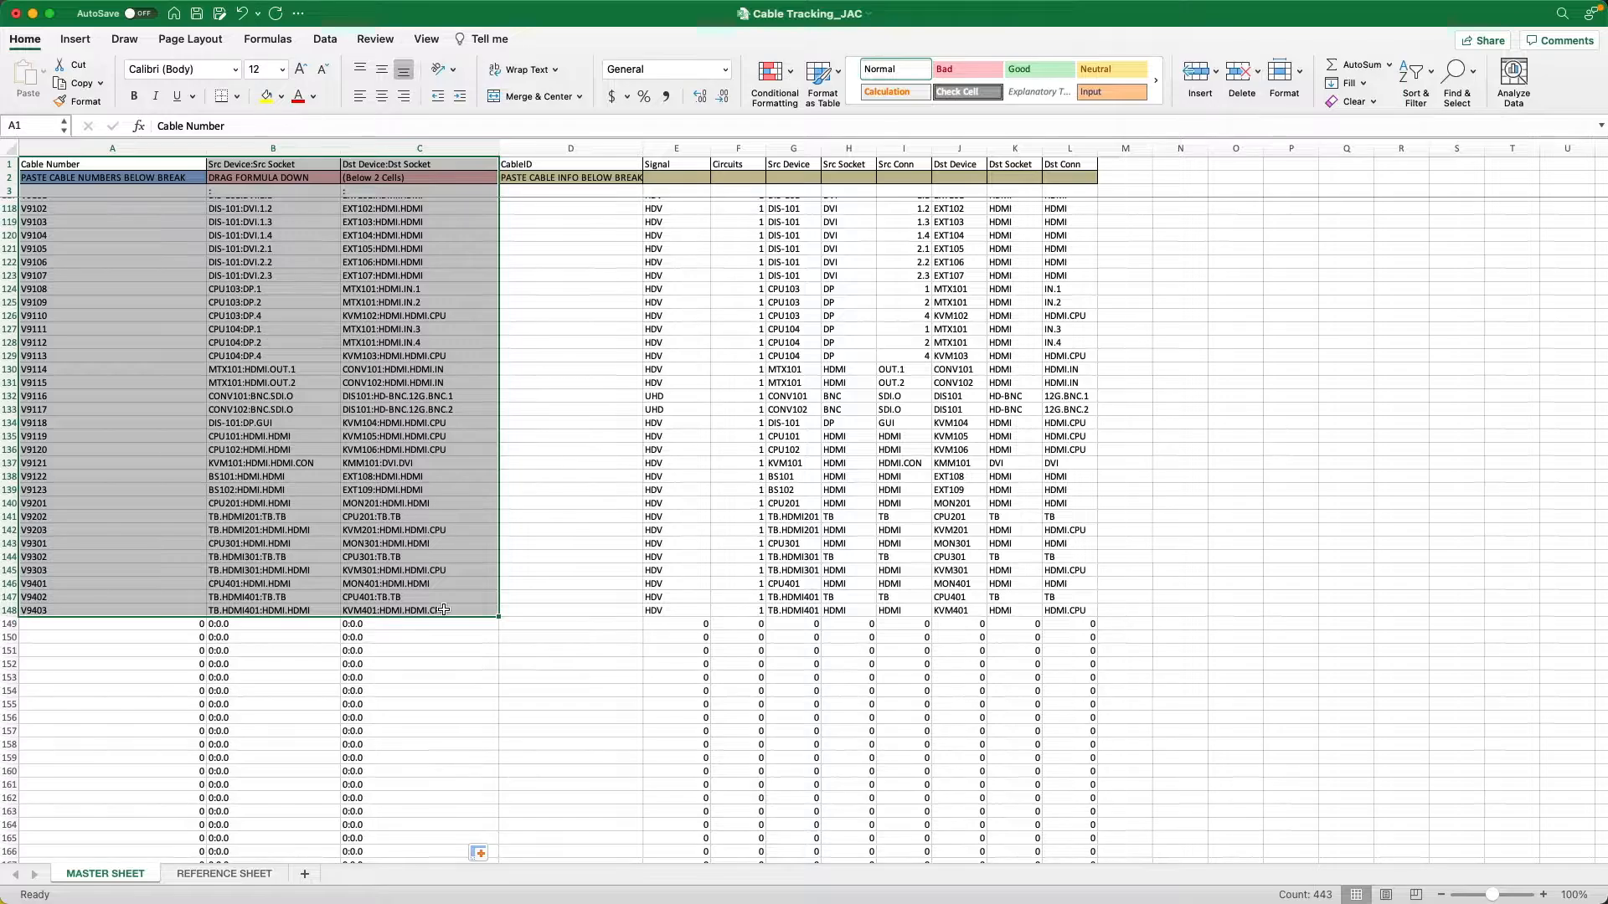
key("super+c")
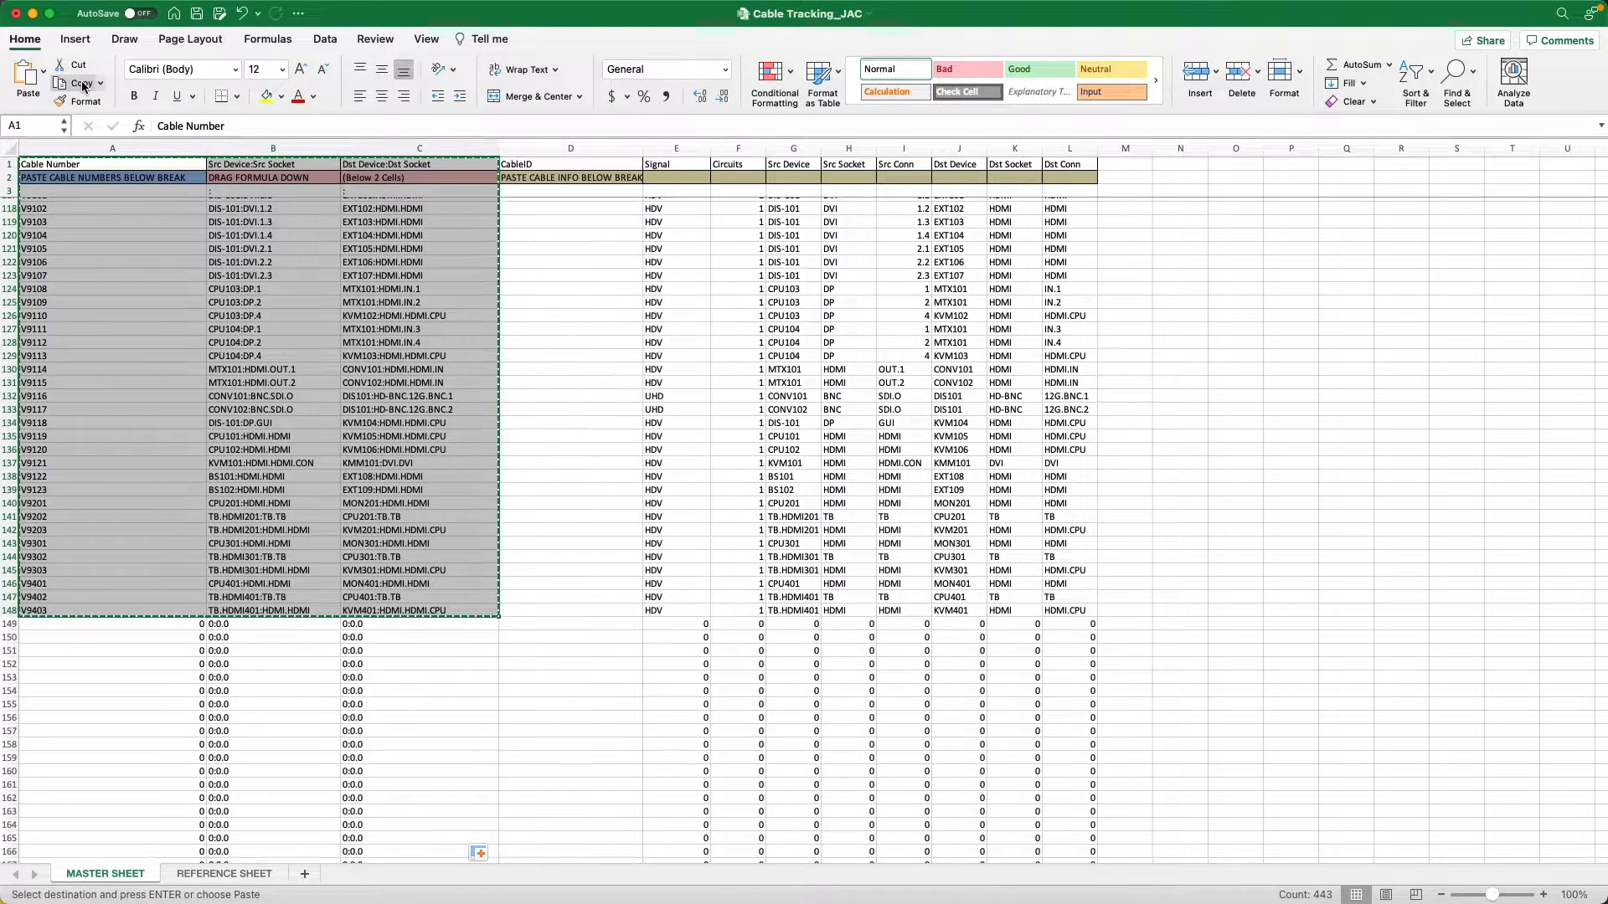
Create a new blank workbook and paste the copied cable data at A1 as values only.
left_click(99, 9)
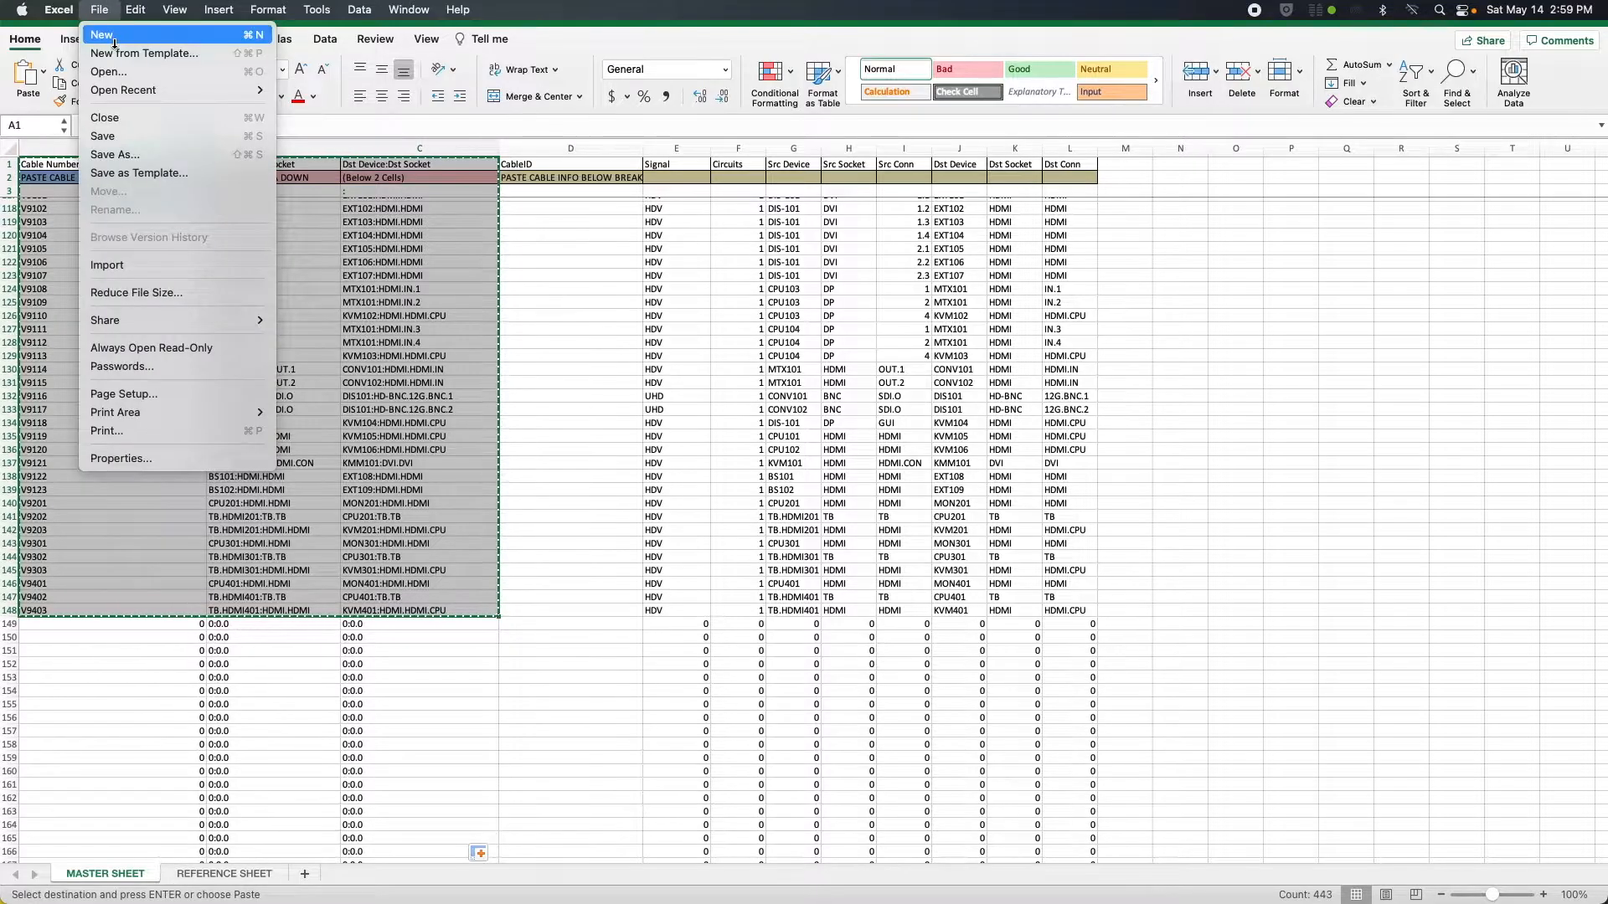
left_click(116, 38)
key("super+n")
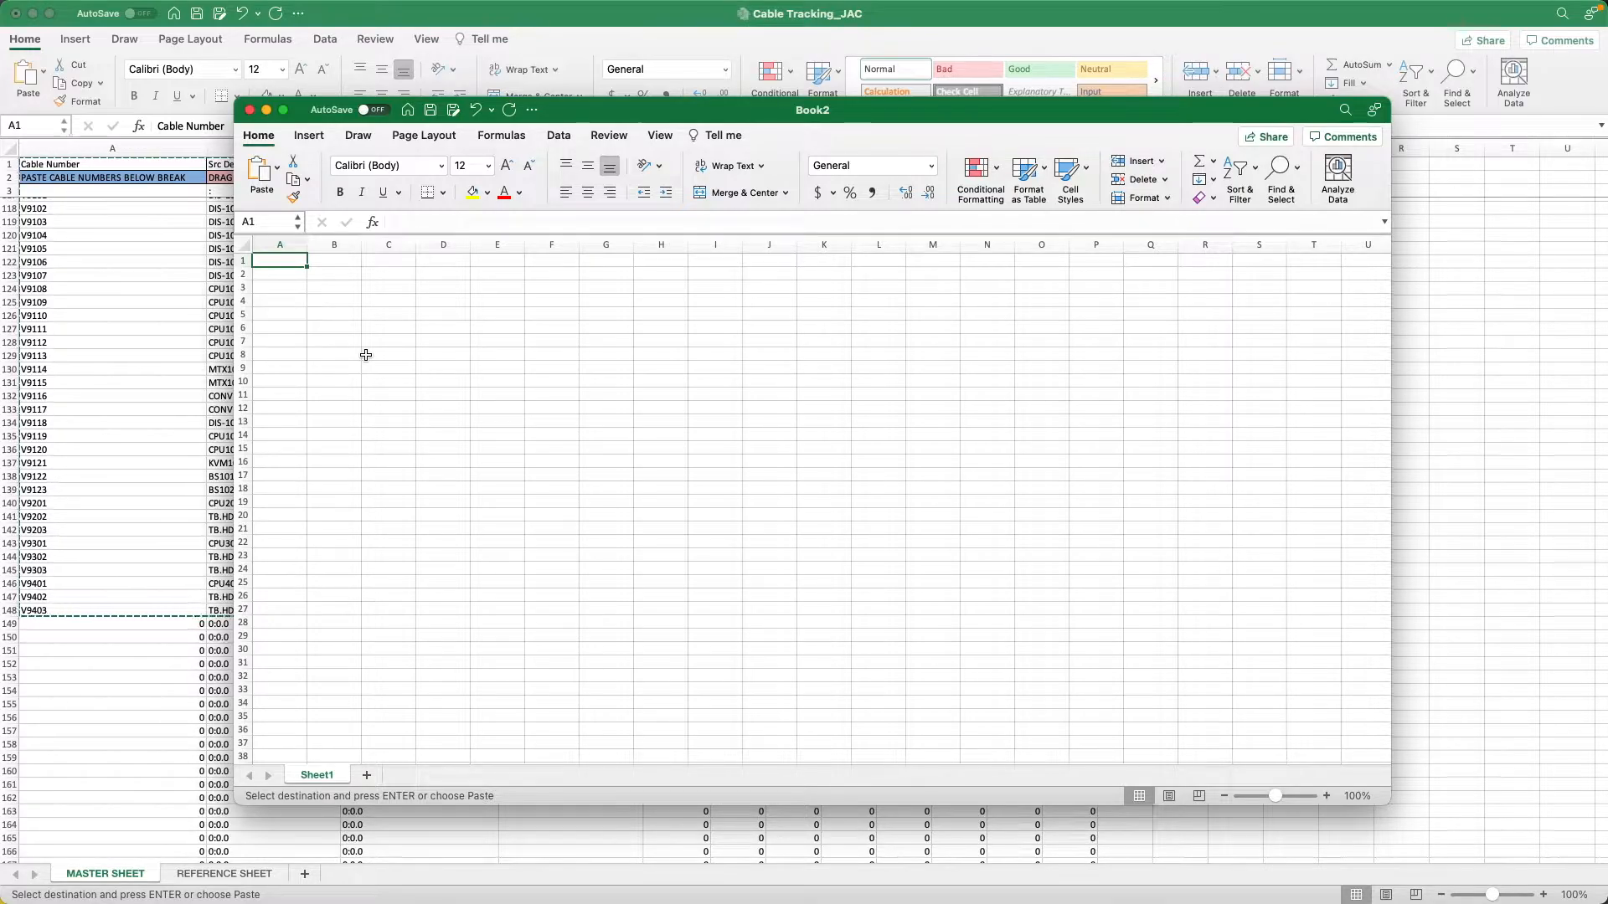
left_click(277, 171)
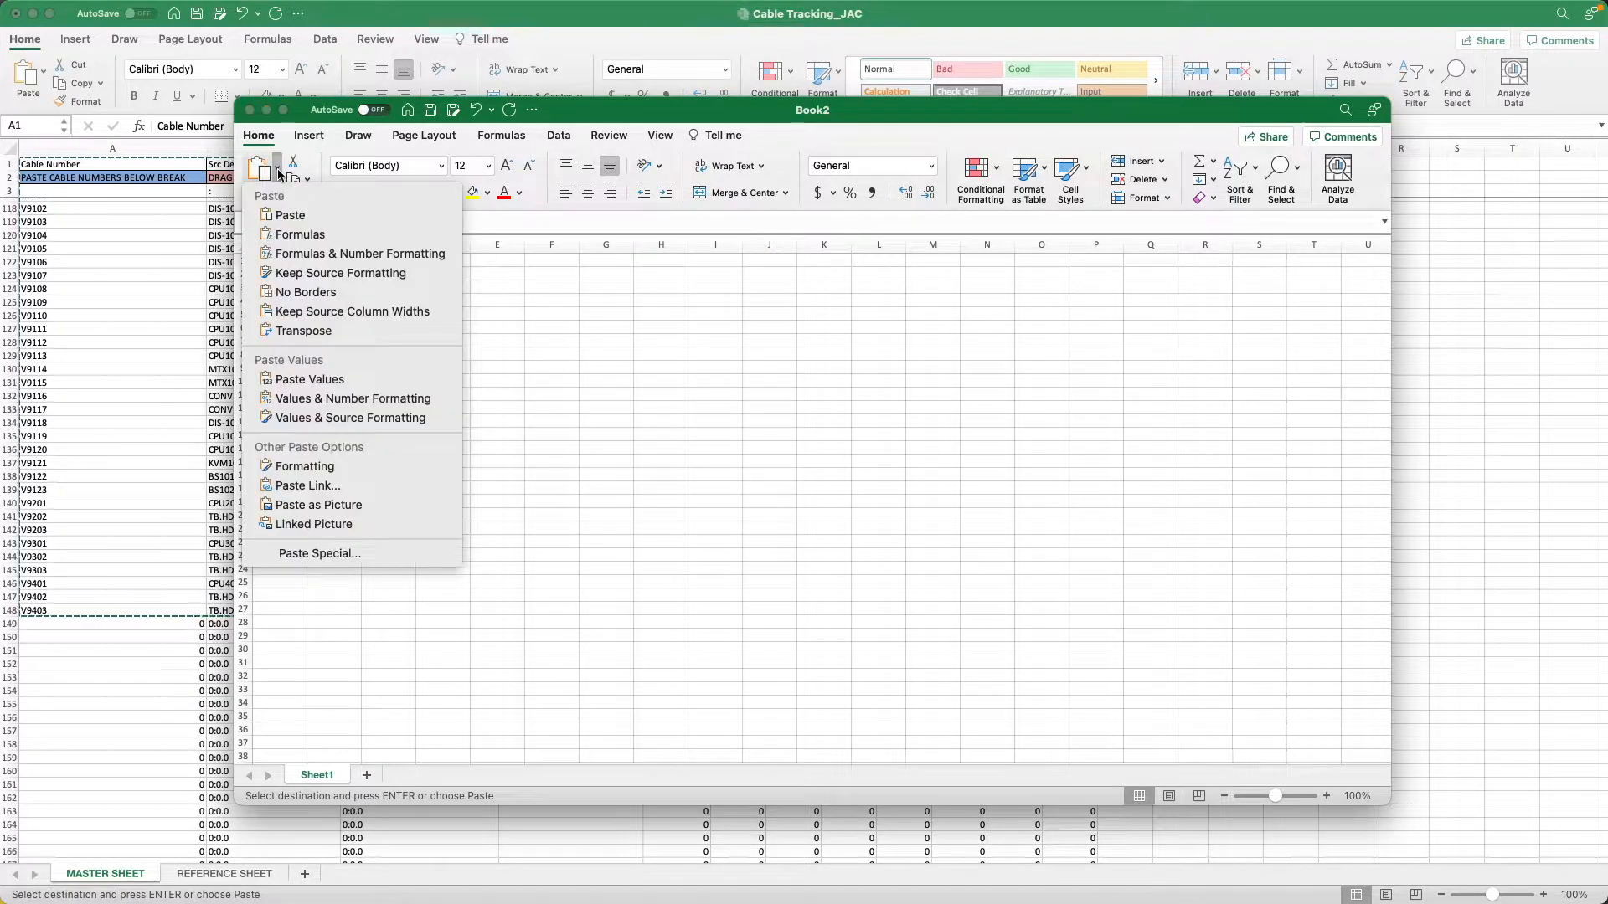
left_click(319, 380)
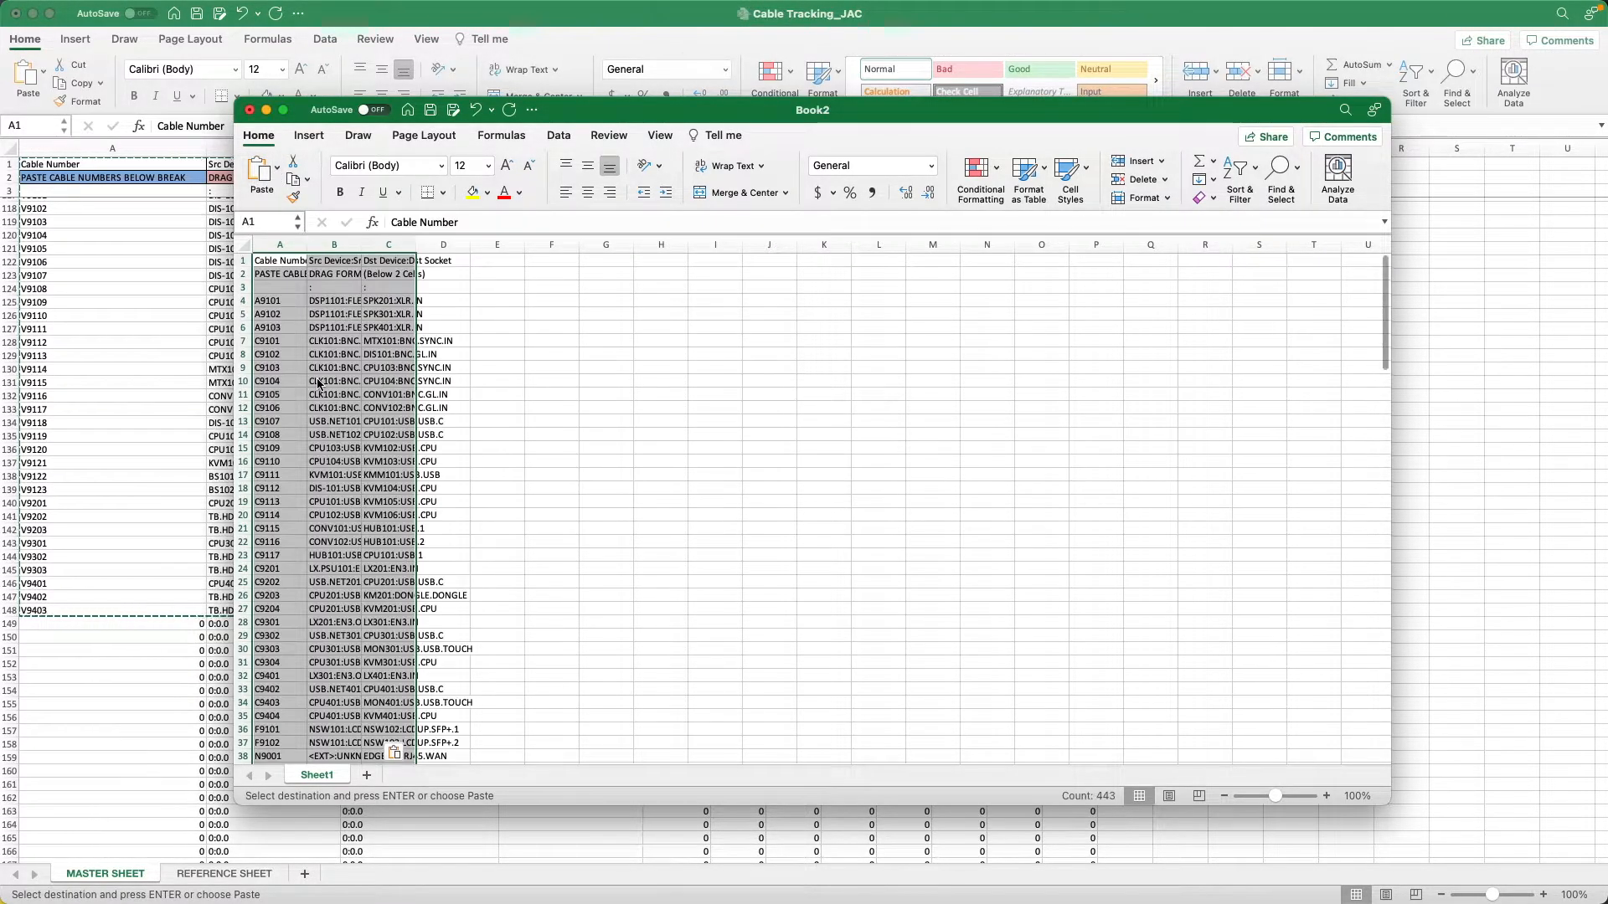
Check cells across the three pasted columns to see whether they hold plain values instead of formulas.
left_click(305, 328)
left_click(354, 418)
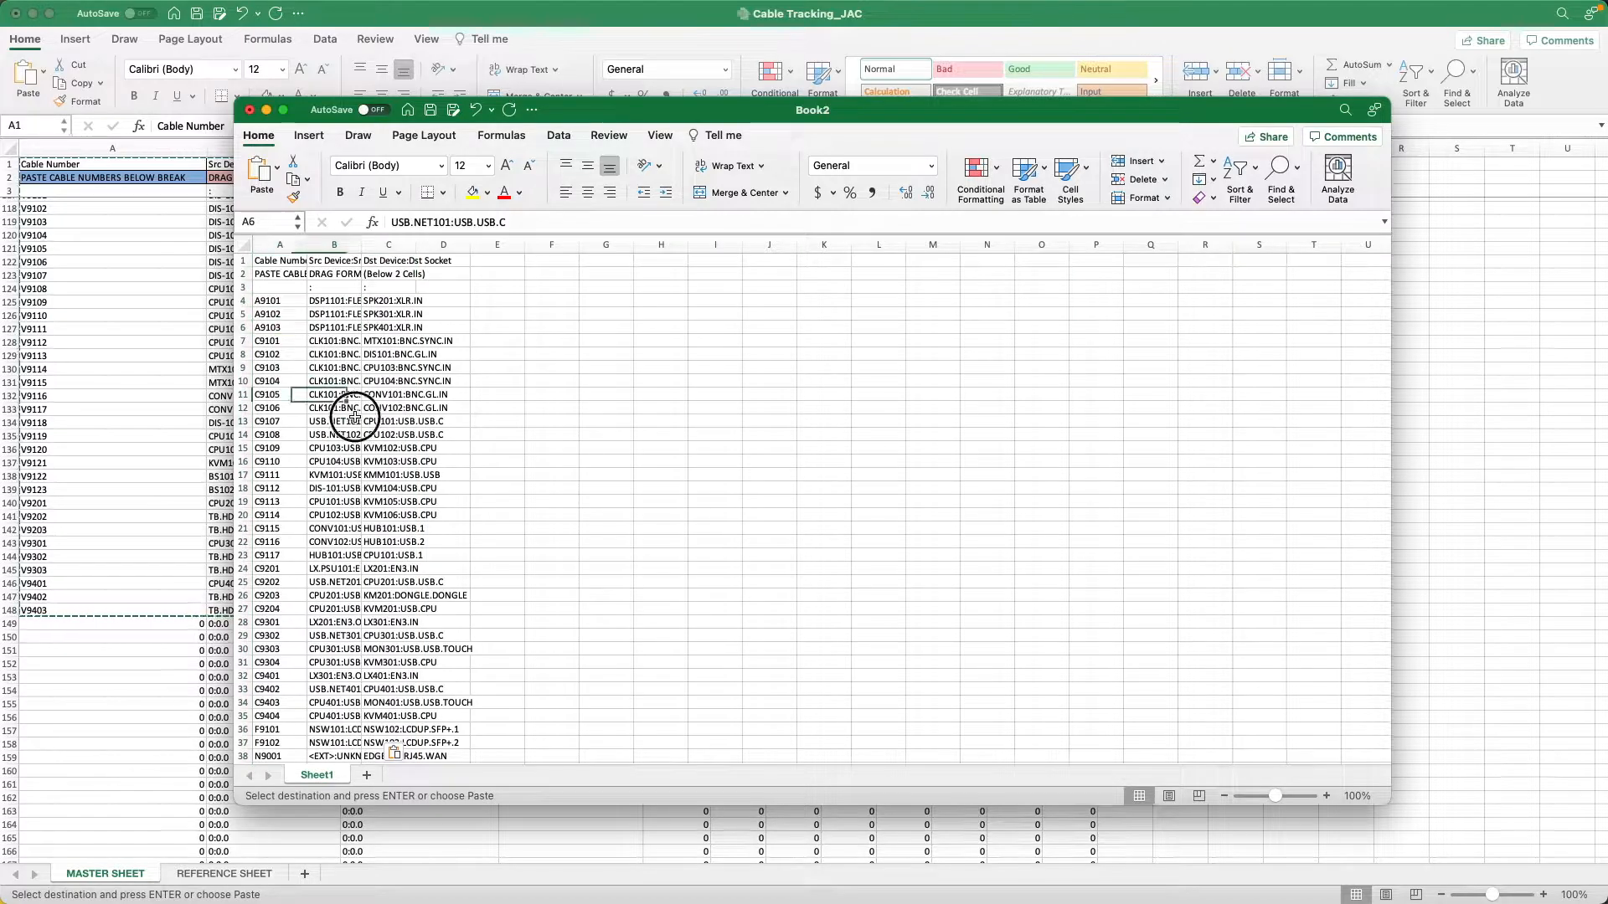
left_click(410, 504)
left_click(264, 537)
left_click(387, 555)
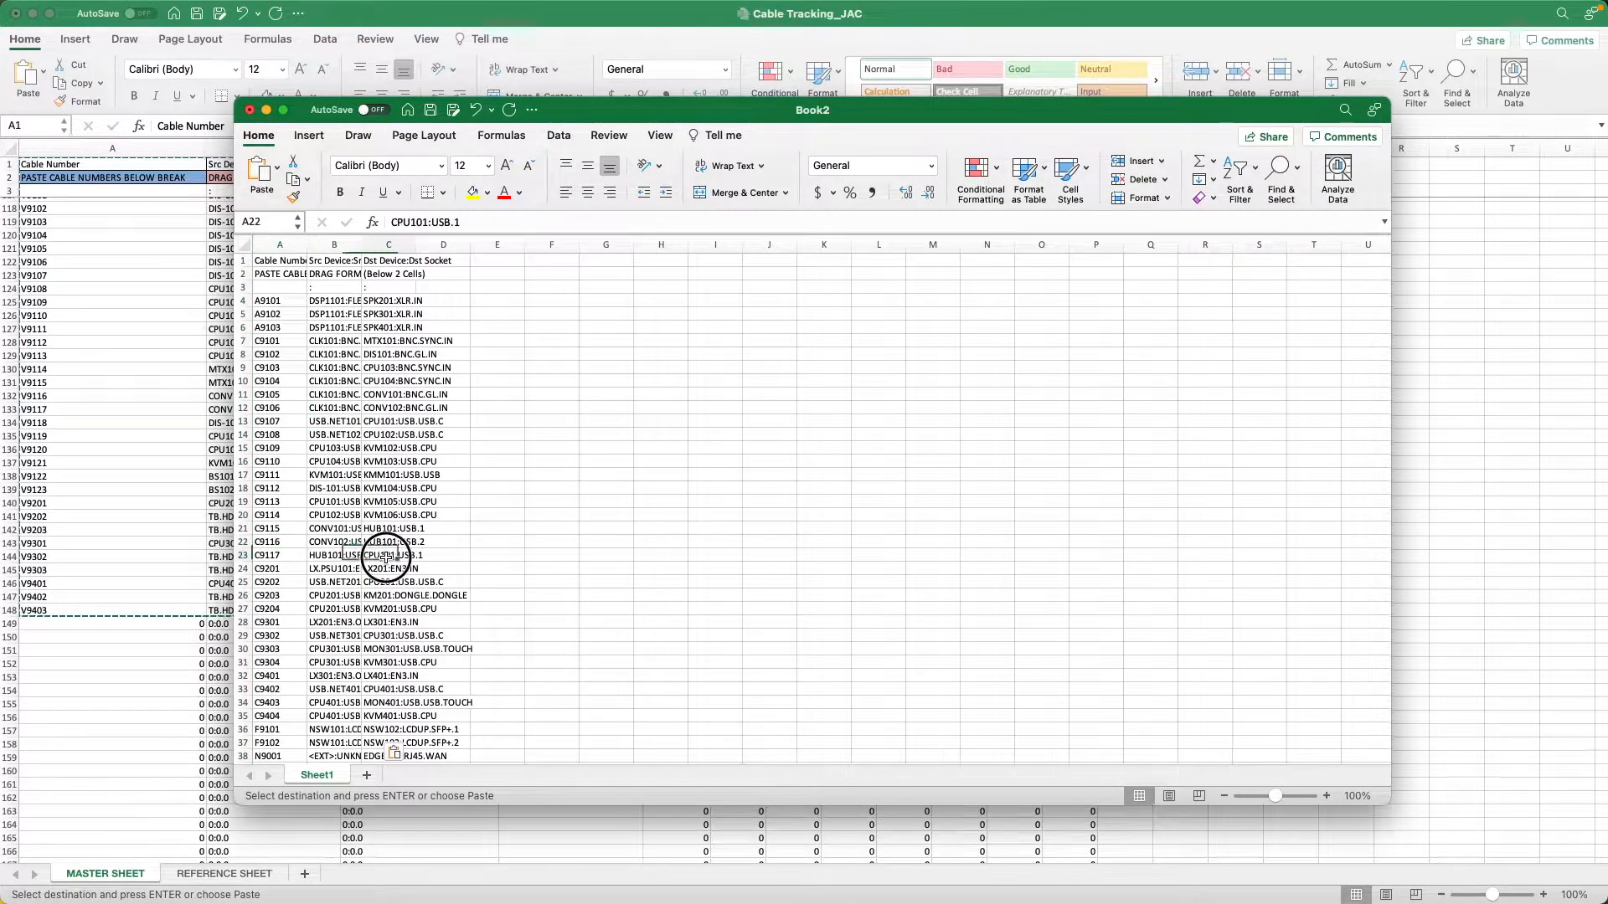
left_click(407, 410)
left_click(287, 339)
left_click(341, 303)
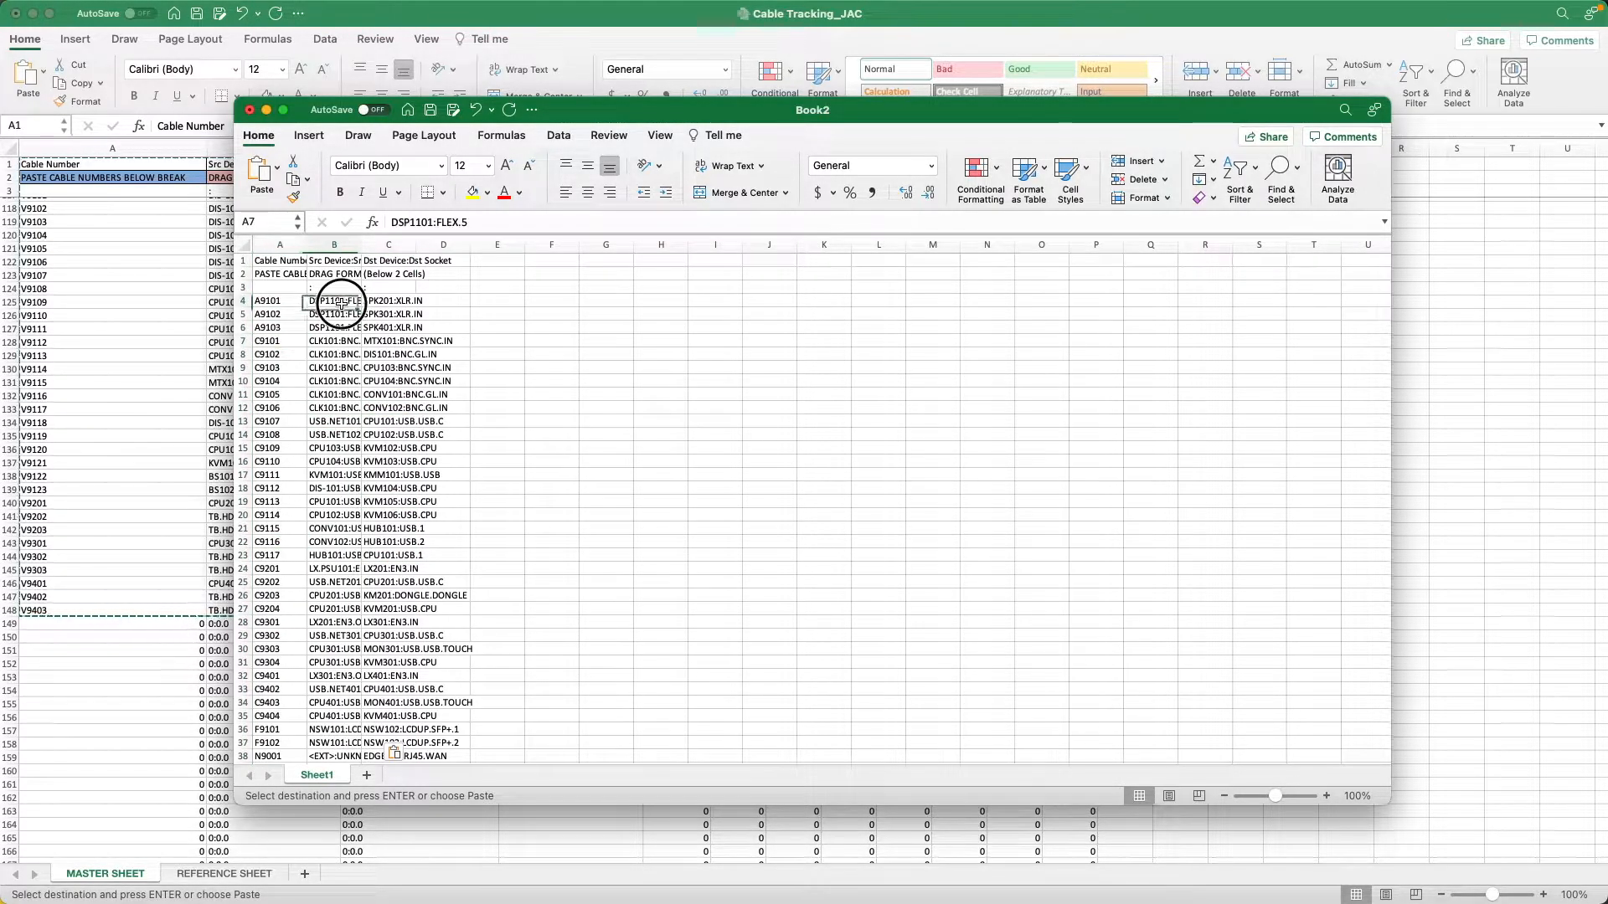
left_click(391, 305)
left_click(425, 489)
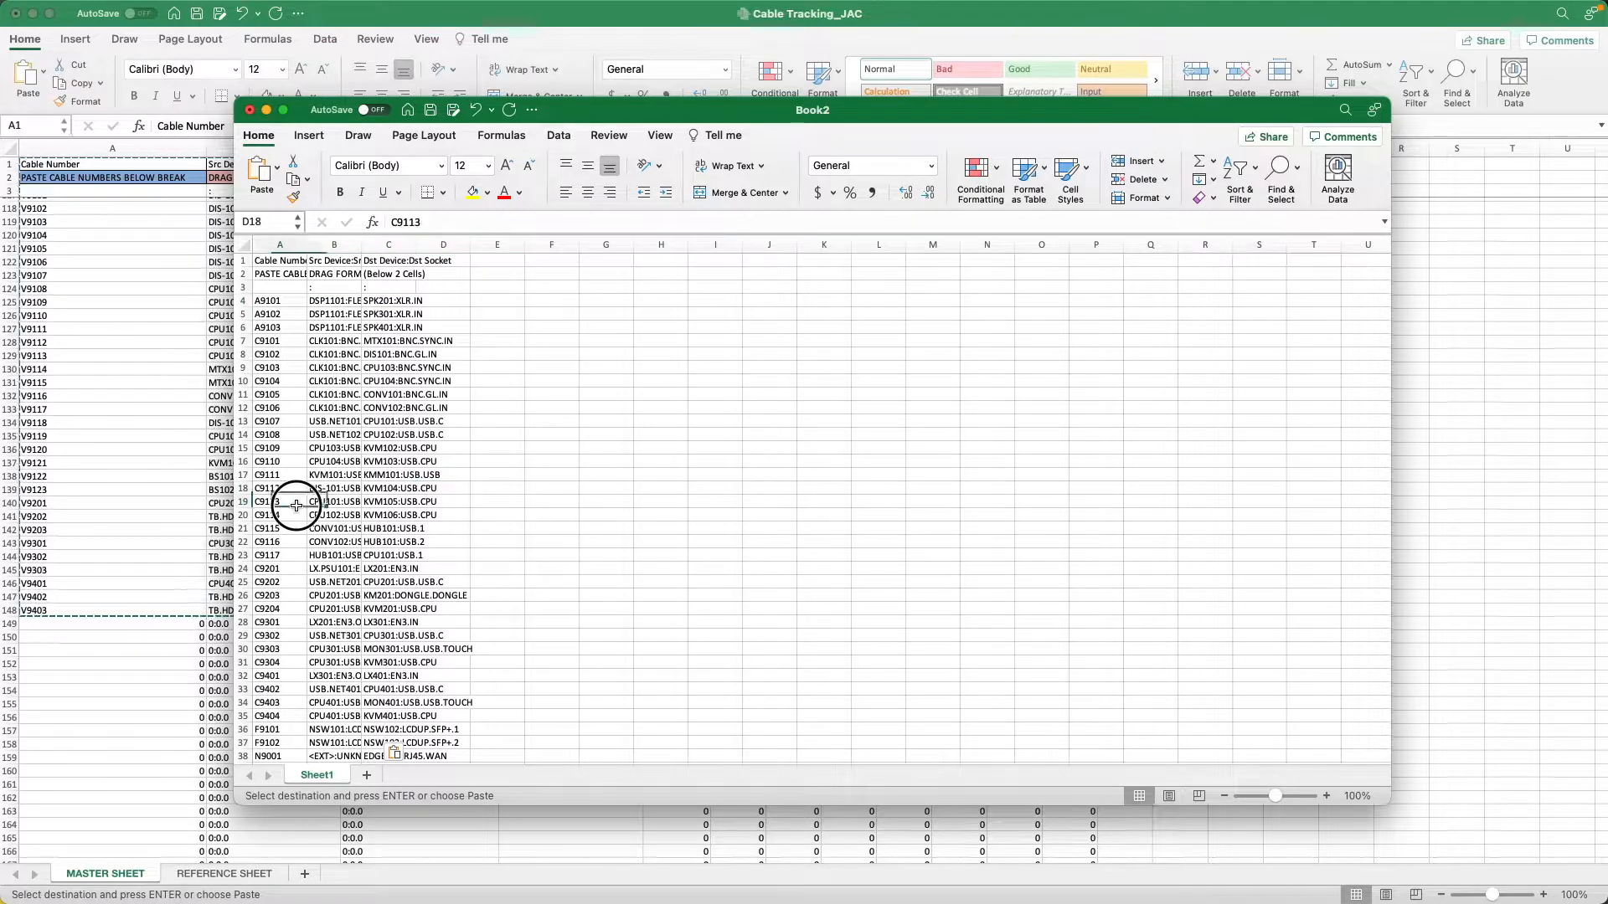
left_click(390, 596)
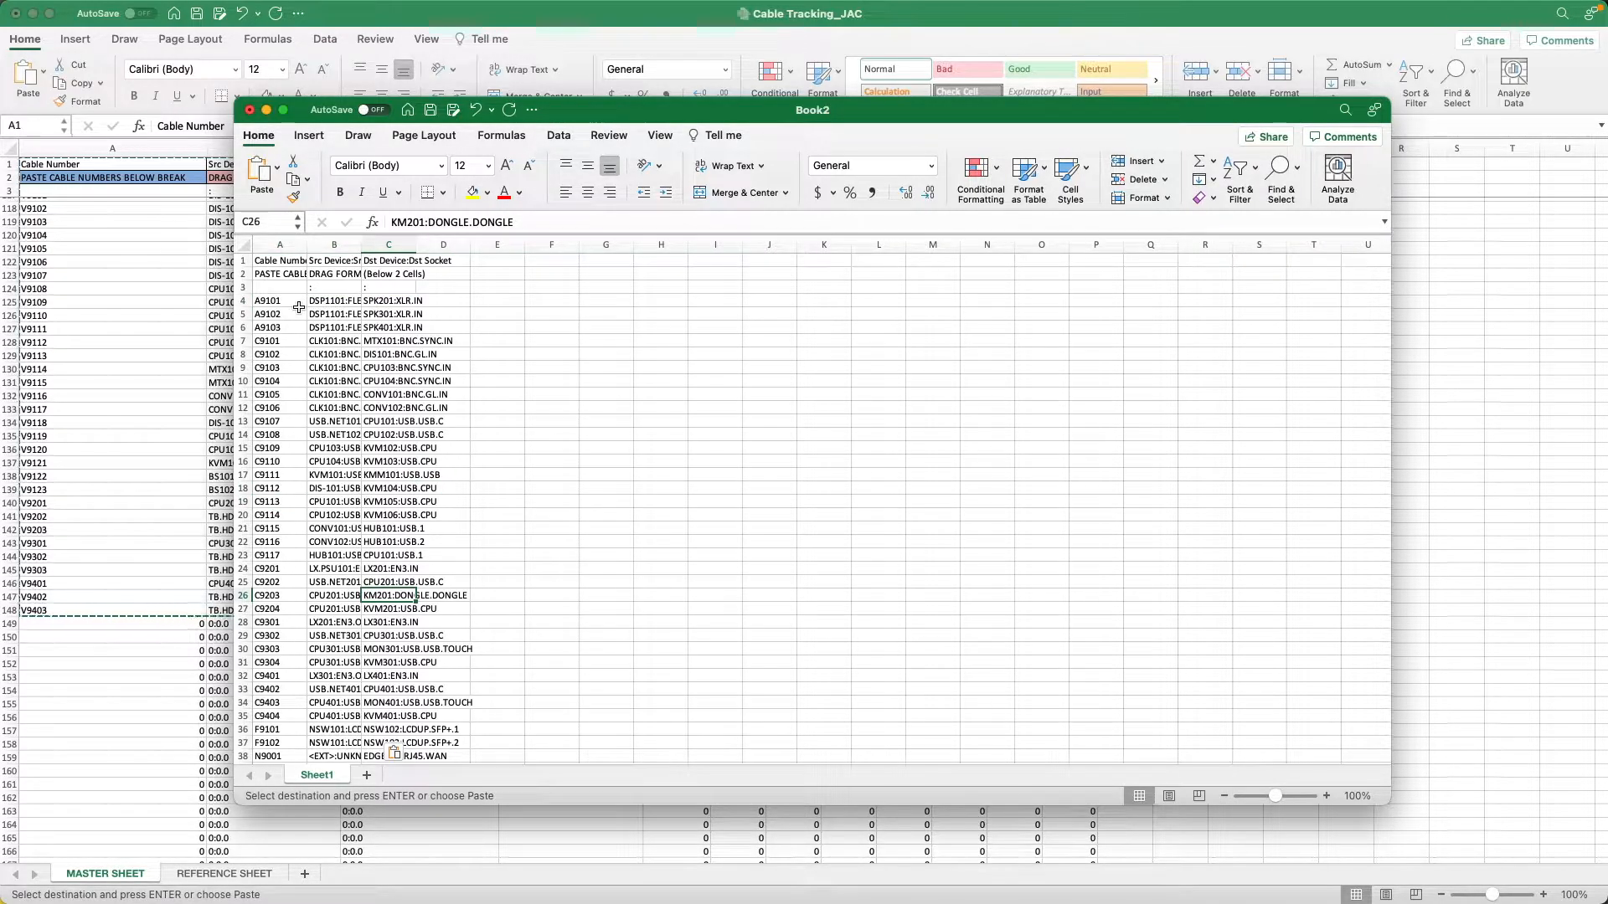
Auto-fit the width of all columns in the new sheet to their contents.
key("super+a")
key("super+a")
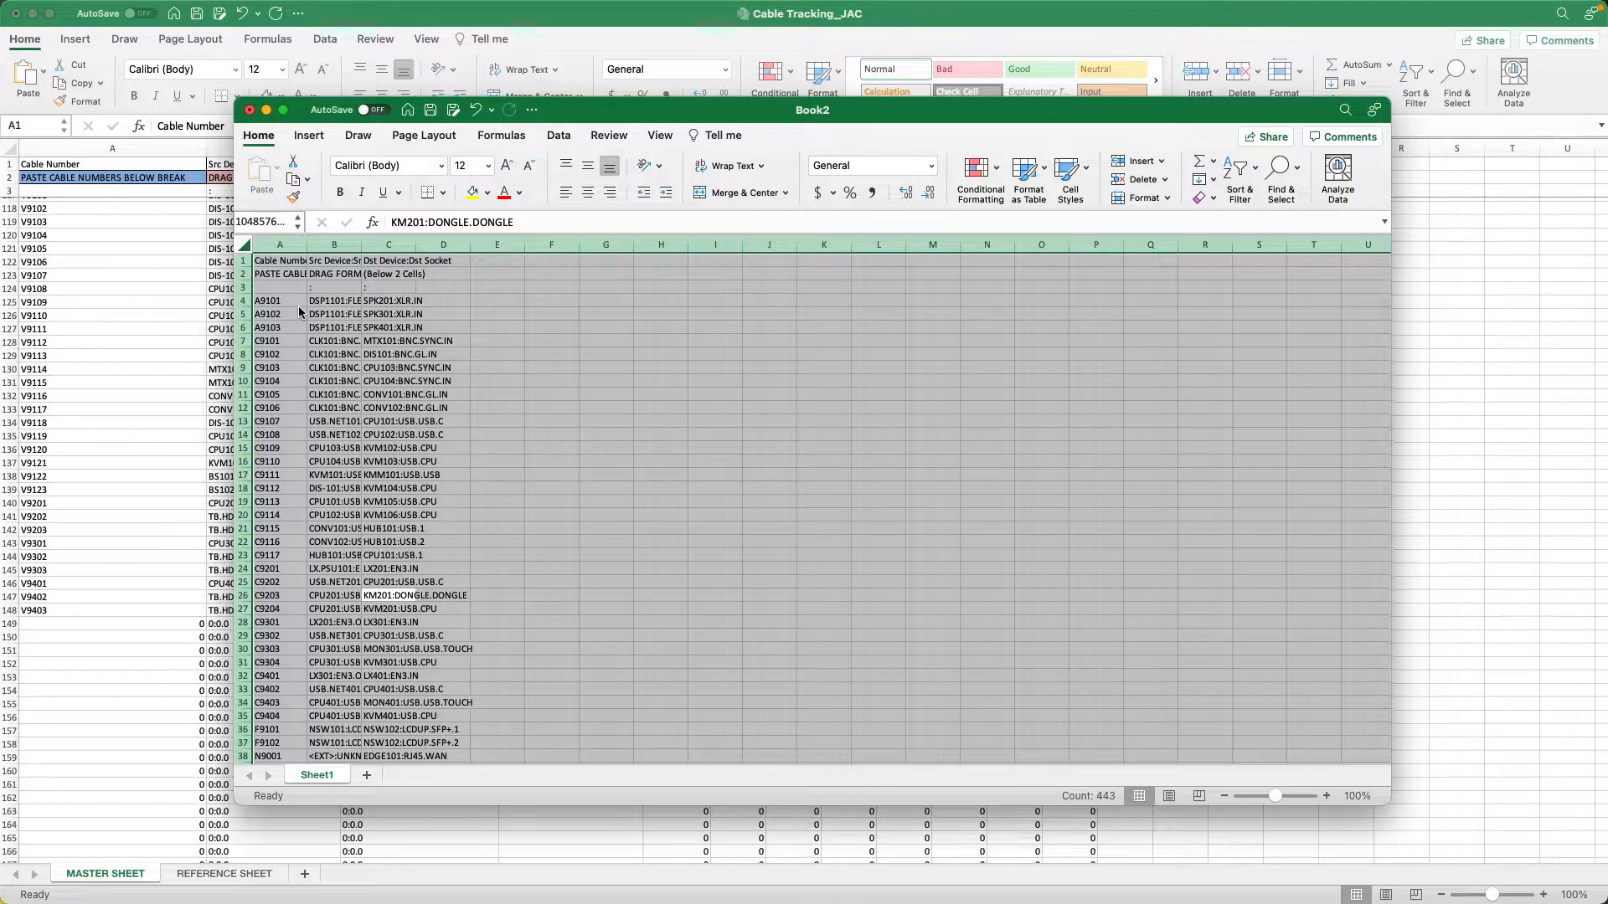
double_click(358, 247)
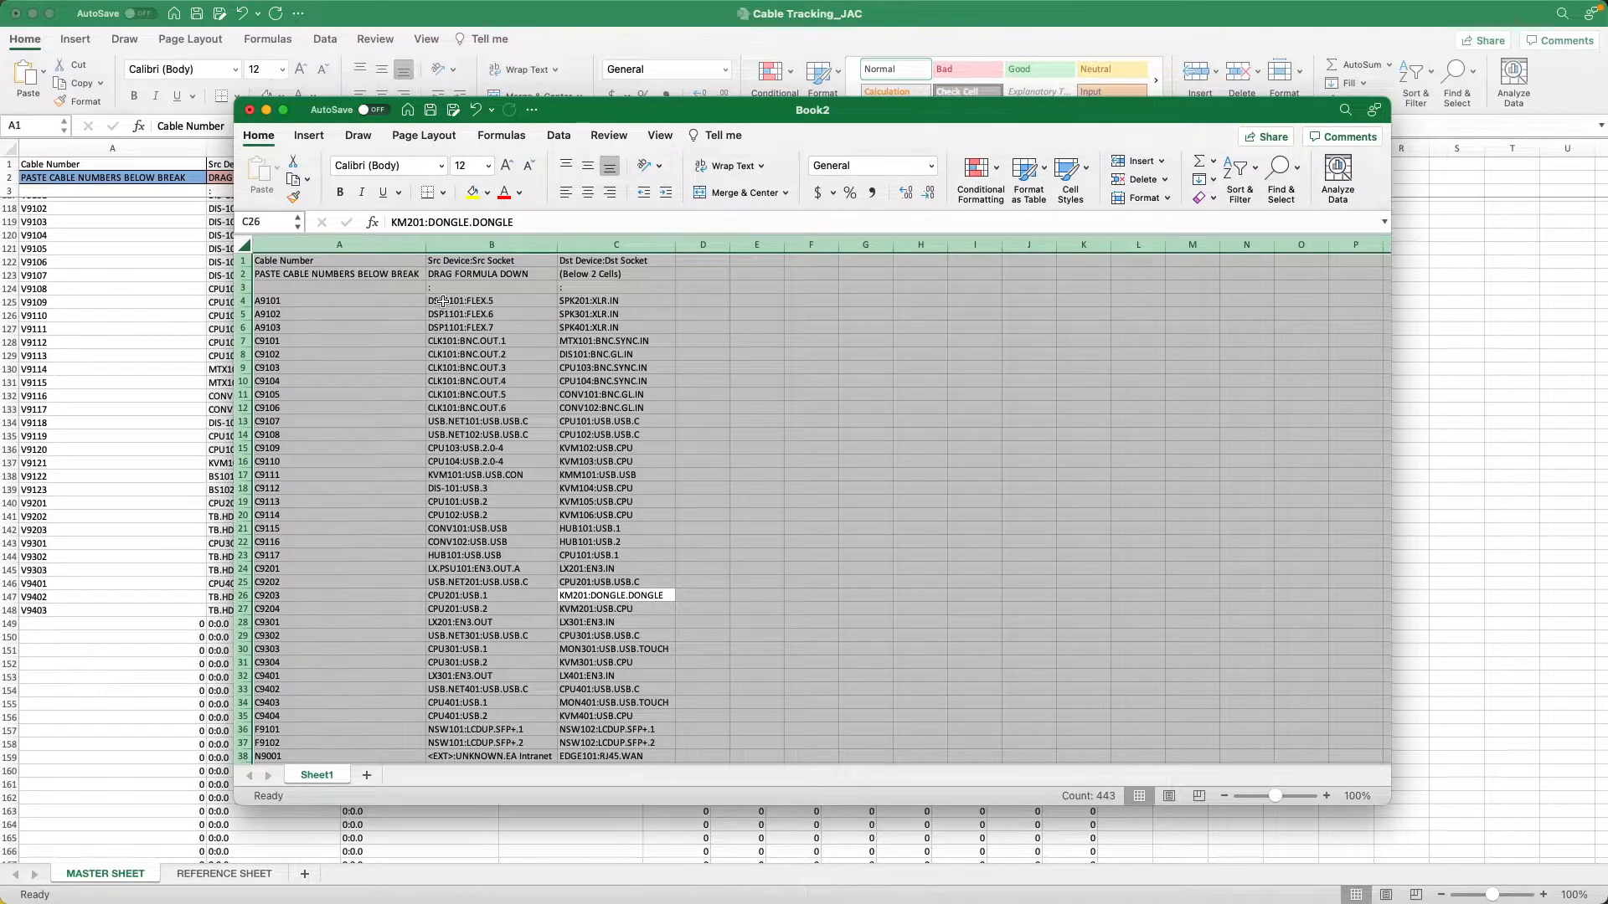
Shorten the destination of cable C9203 in cell C26 to KM201:DONGLE.
left_click(375, 474)
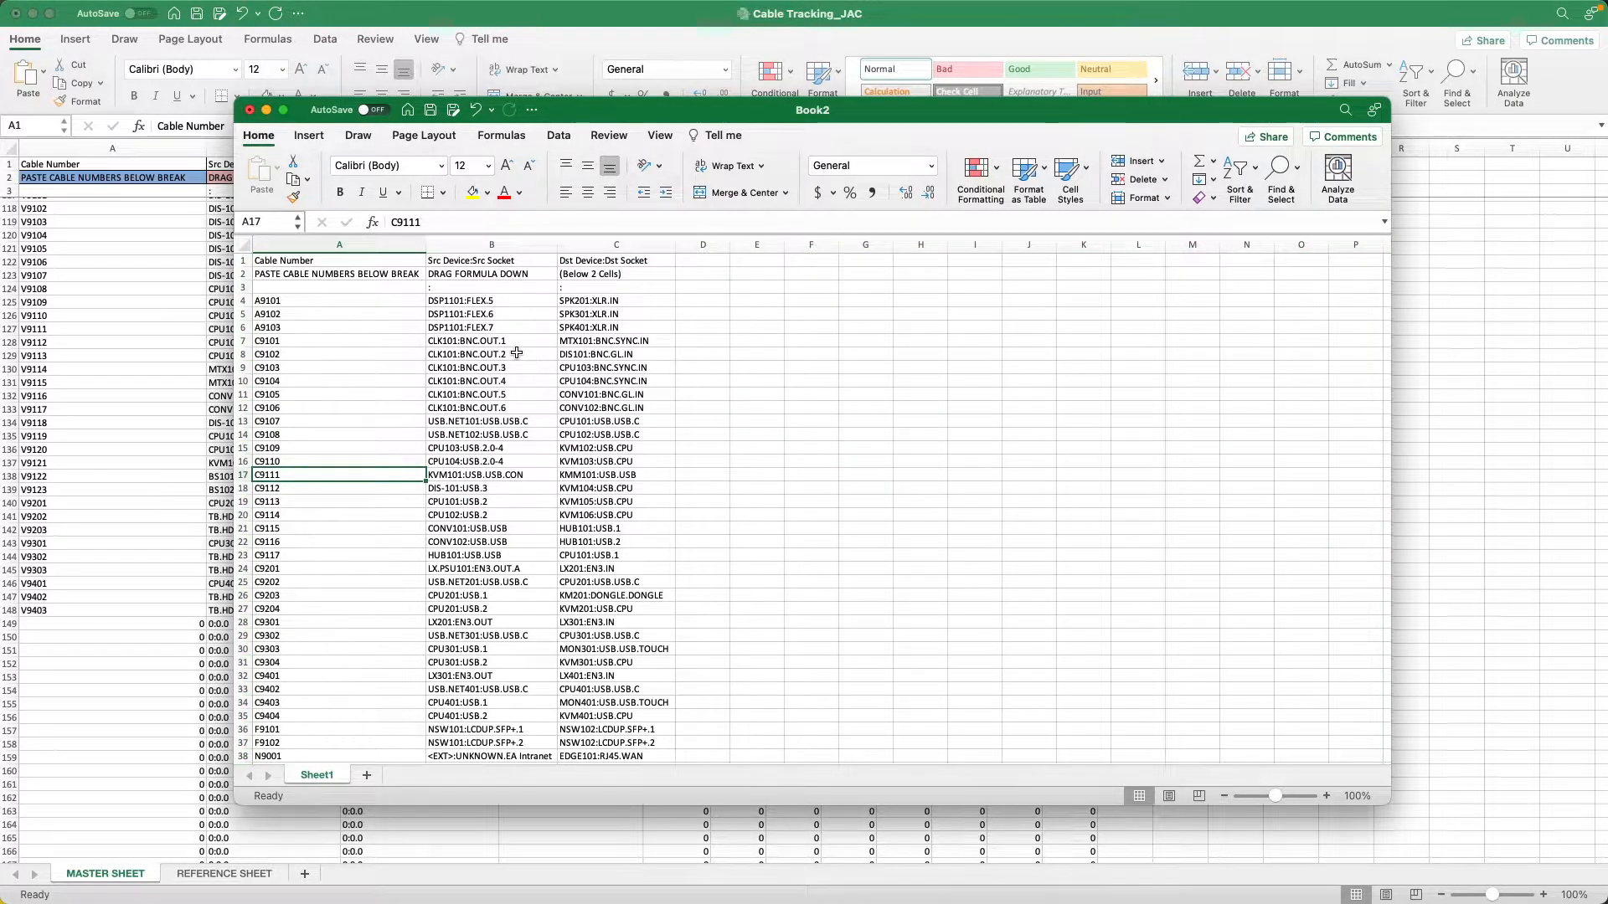
scroll(499, 437, "down", 6)
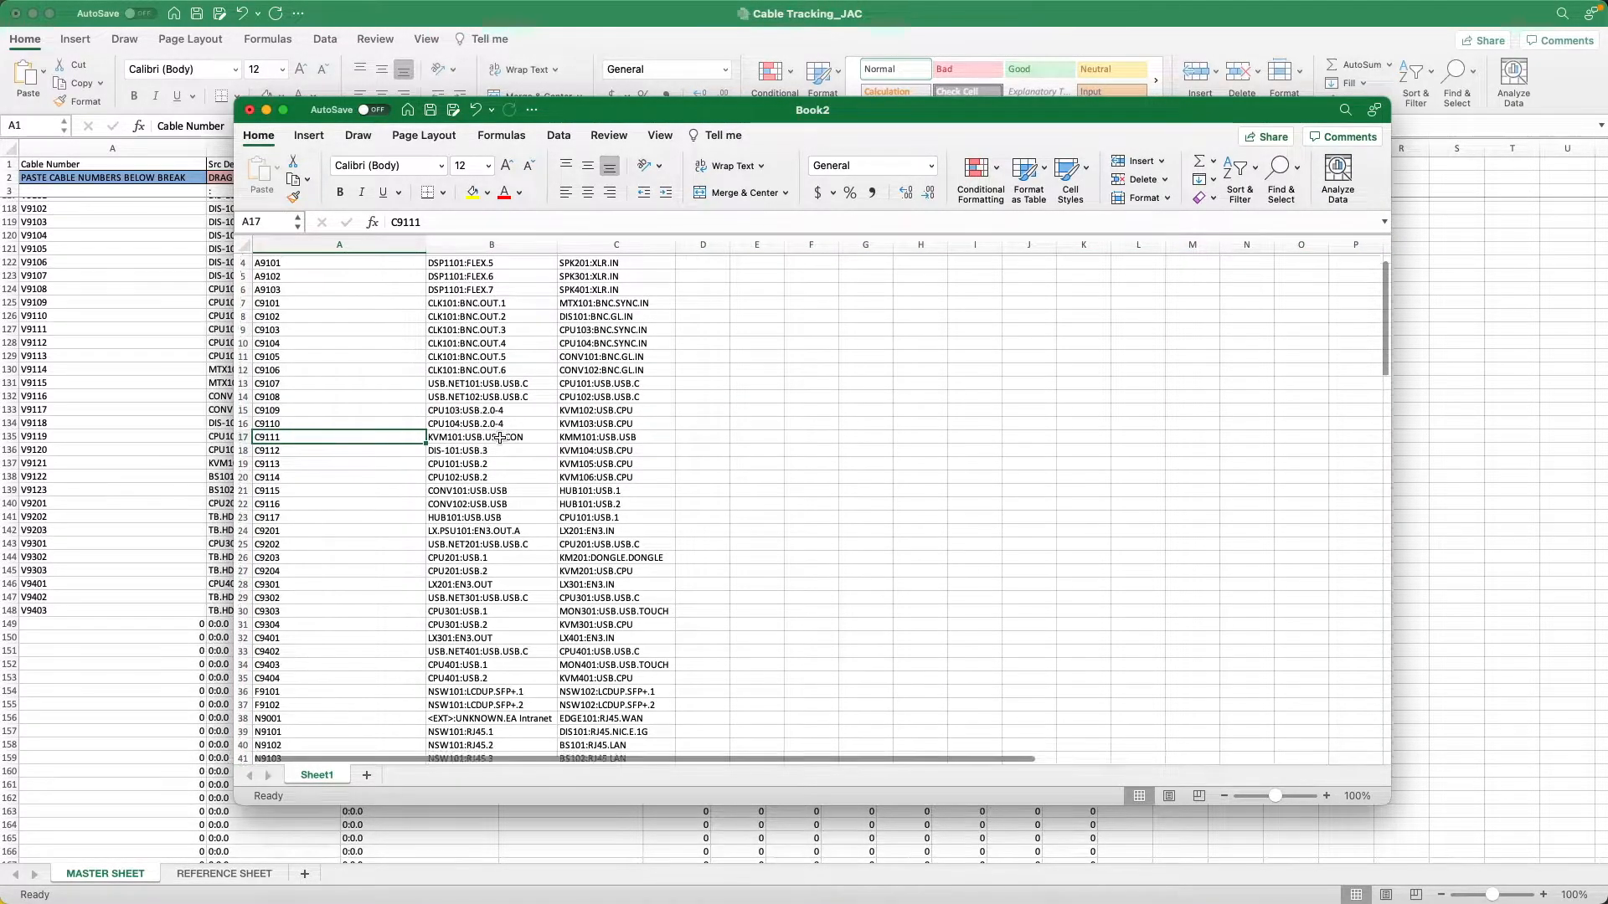
scroll(500, 439, "down", 2)
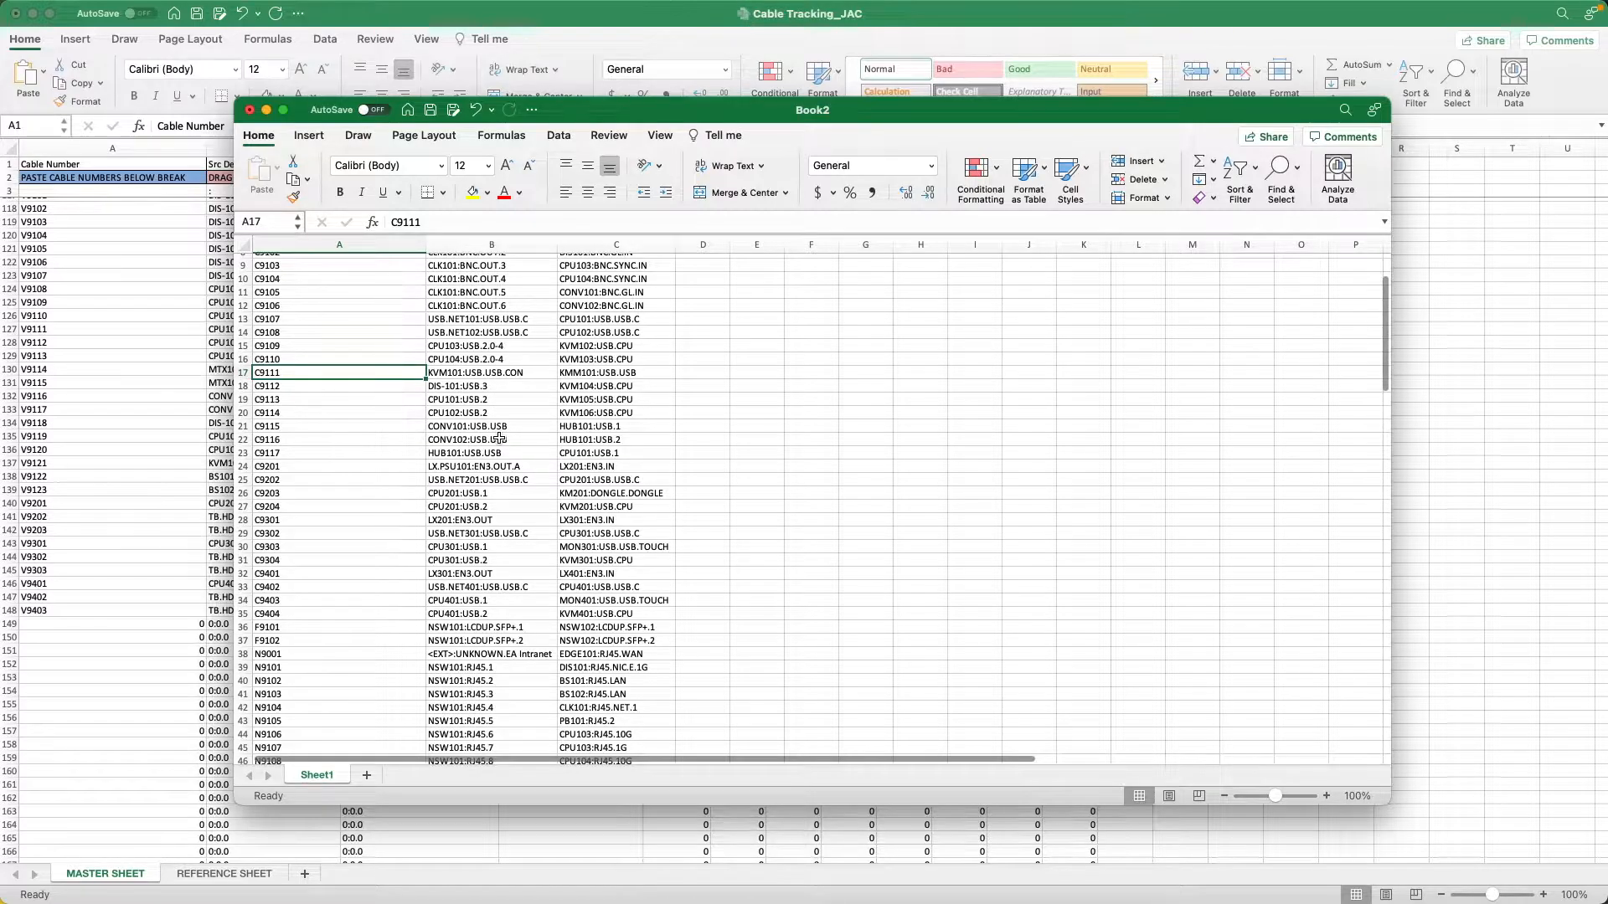
left_click(664, 493)
double_click(665, 494)
key("BackSpace")
key("BackSpace")
key("BackSpace")
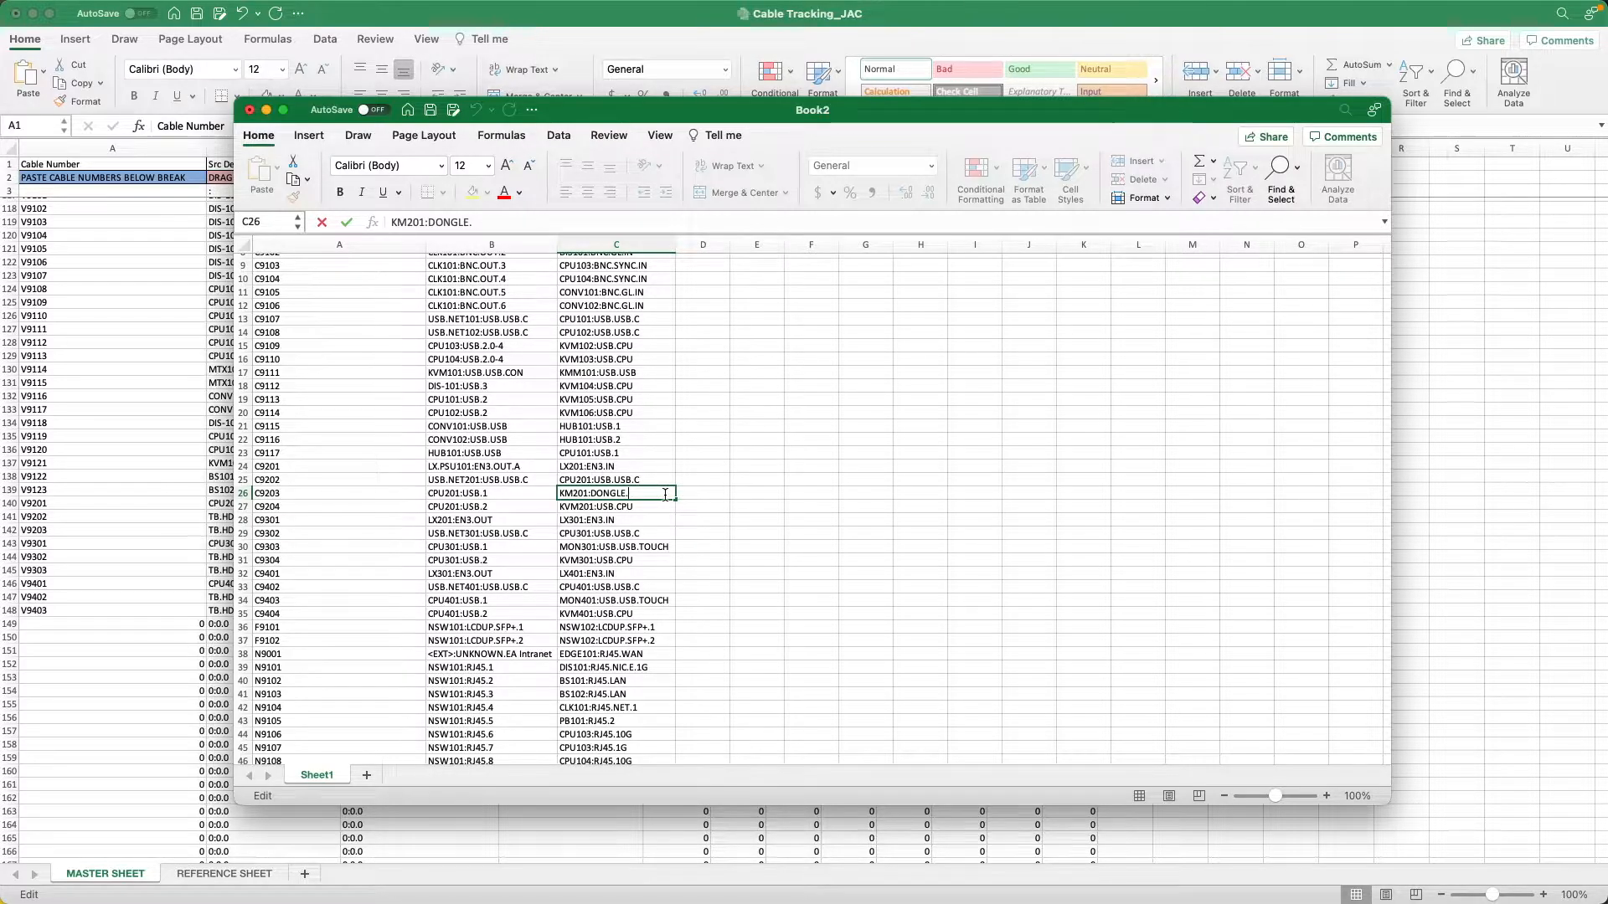
key("Return")
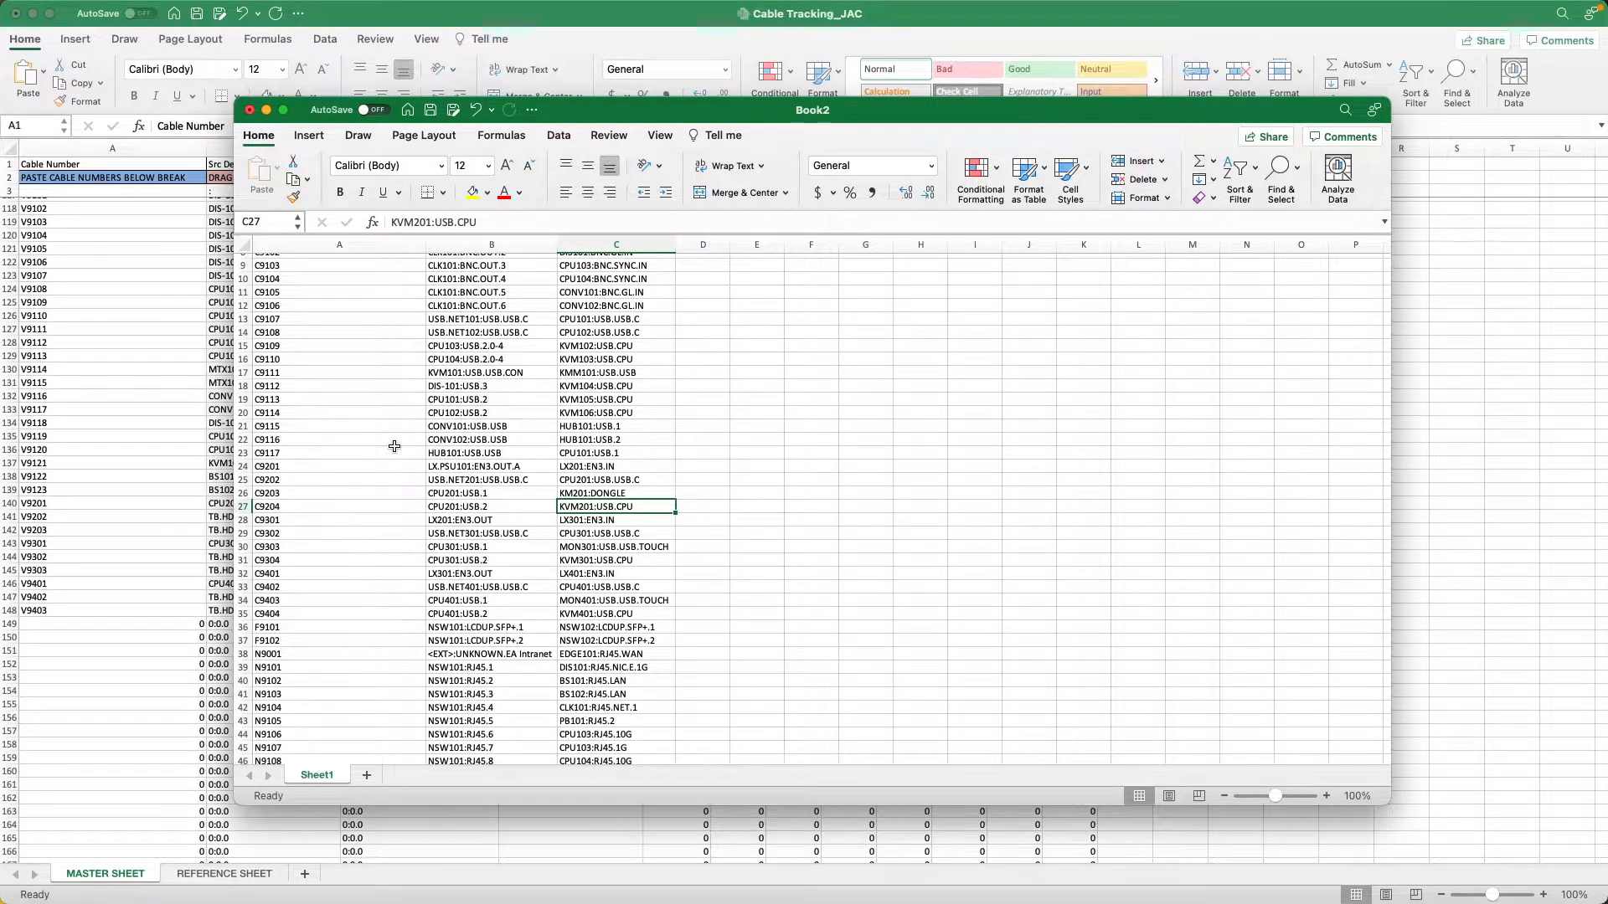
Delete rows 2 and 3, the paste-instruction row and the break row, beneath the column headers.
scroll(393, 446, "up", 4)
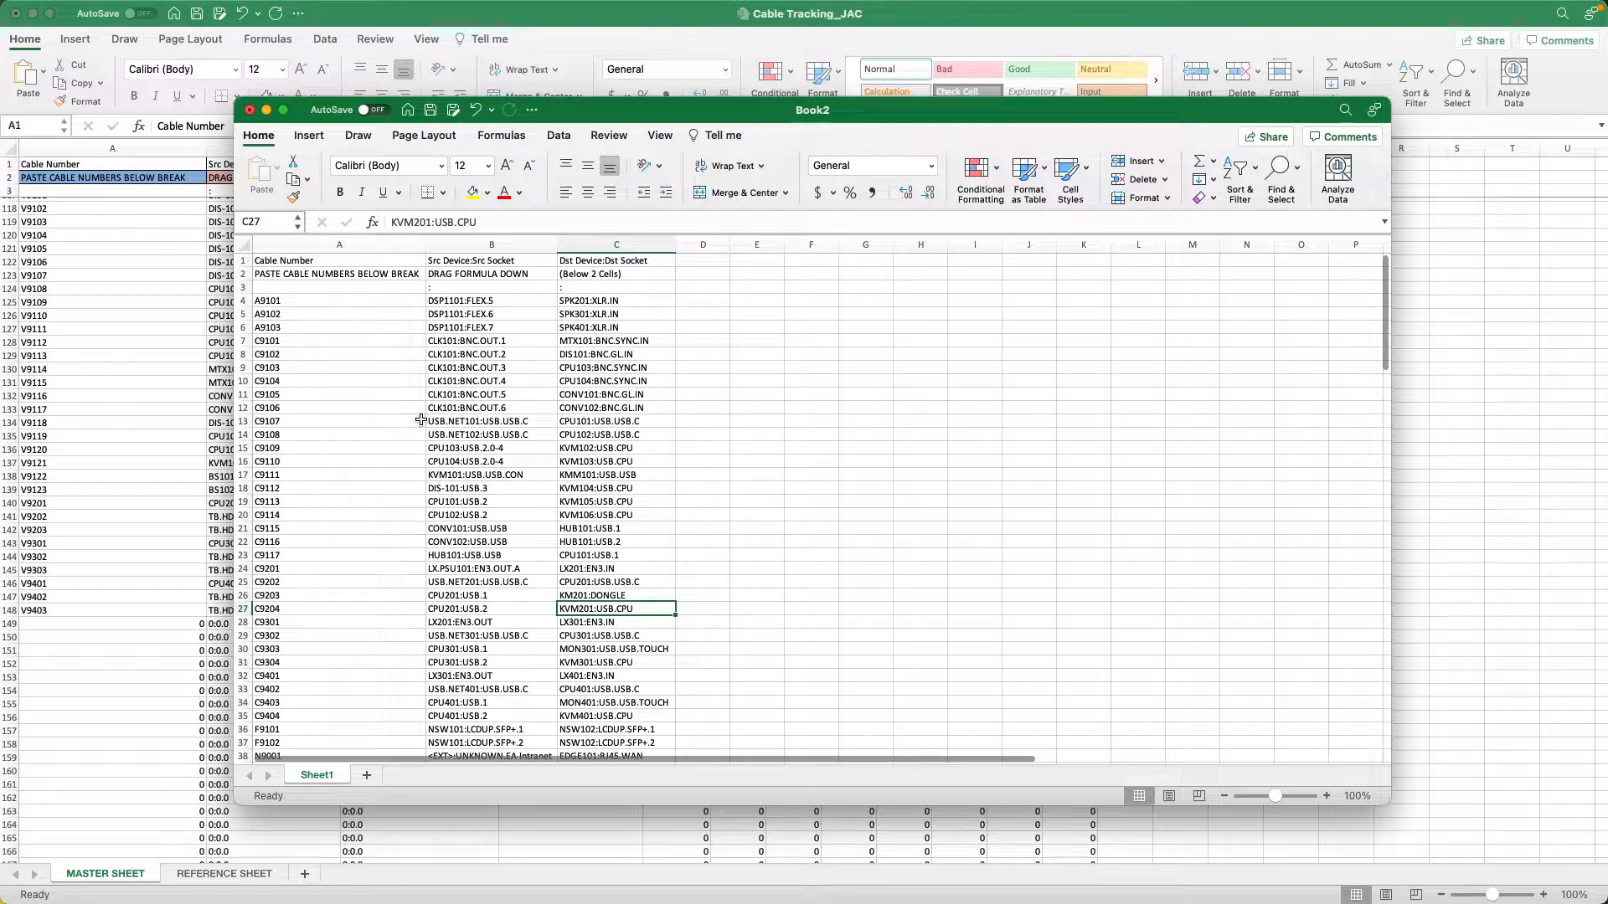
left_click(244, 274)
left_click(245, 287, "shift")
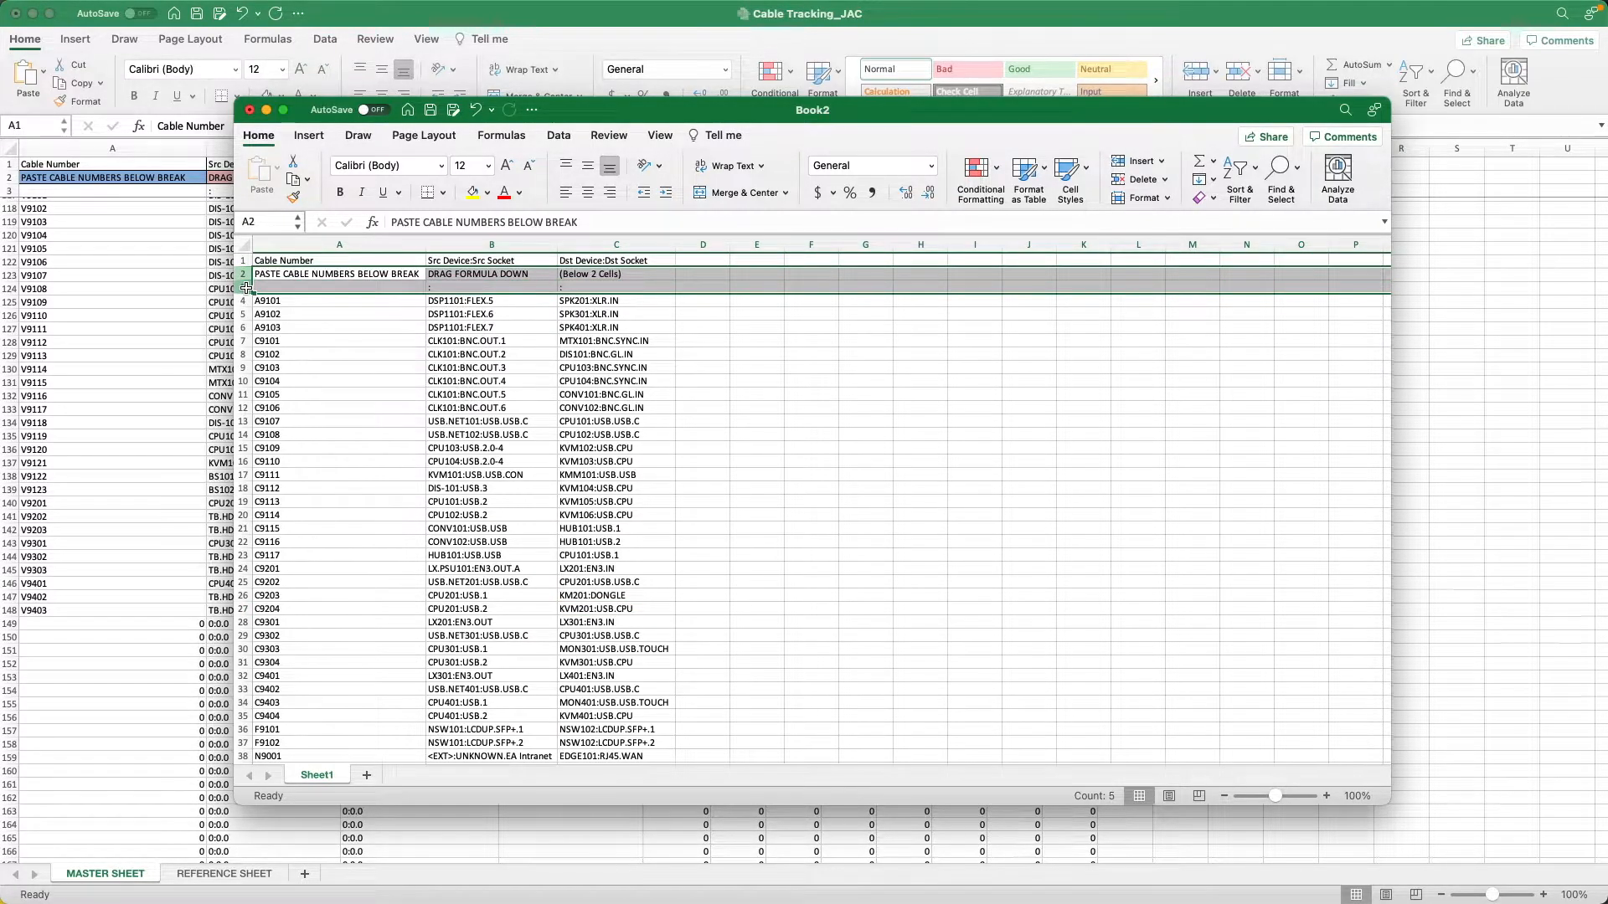
right_click(247, 288)
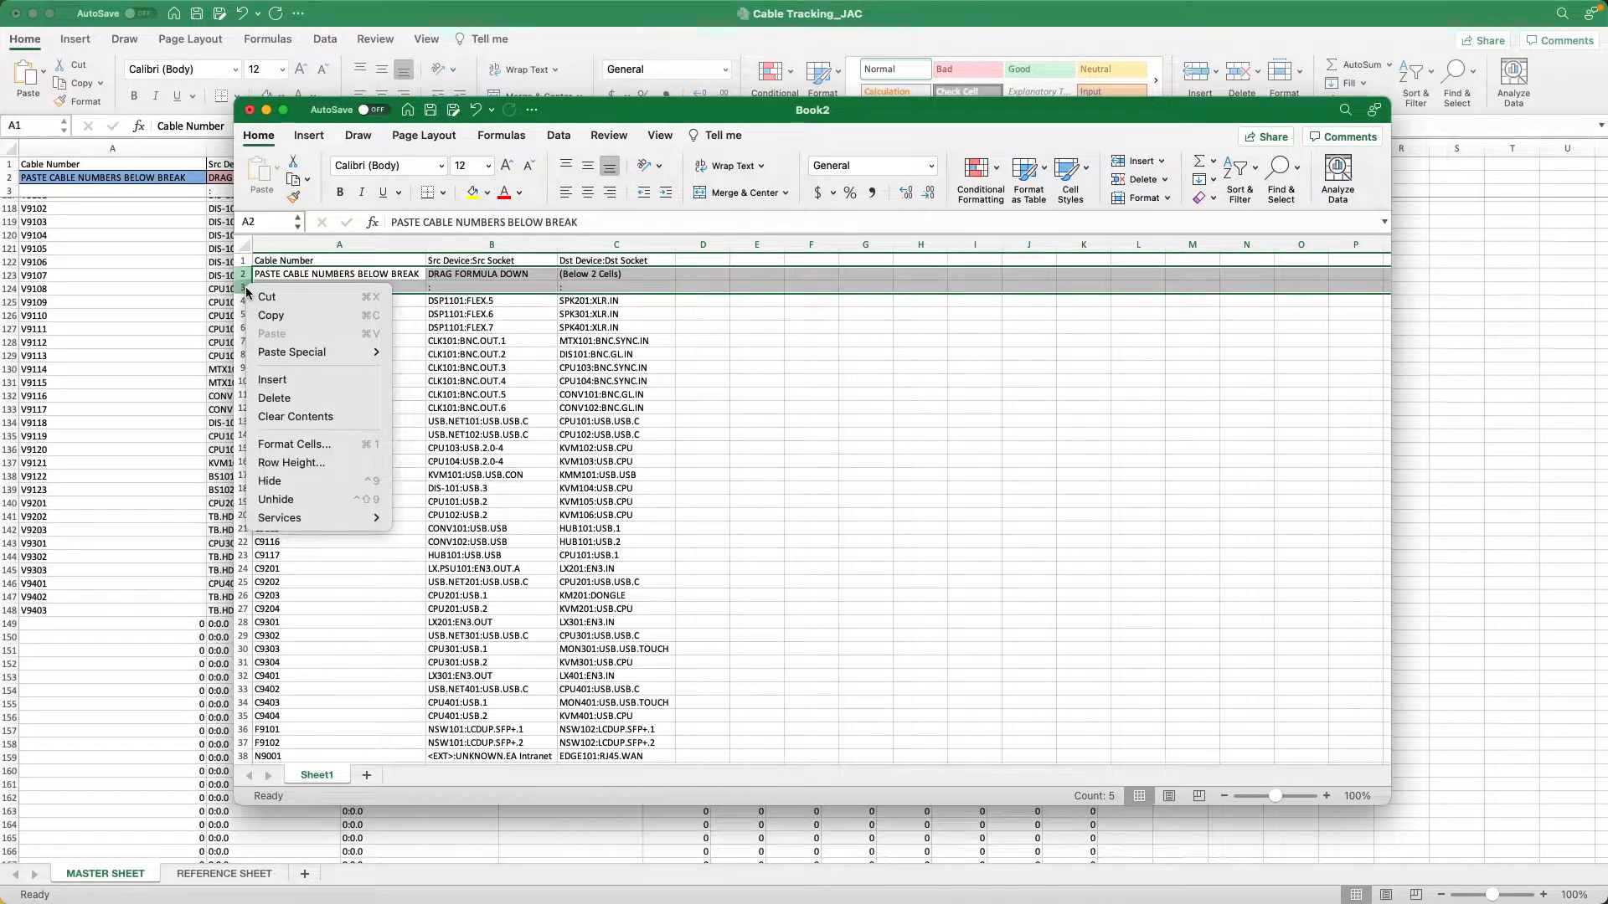
left_click(284, 398)
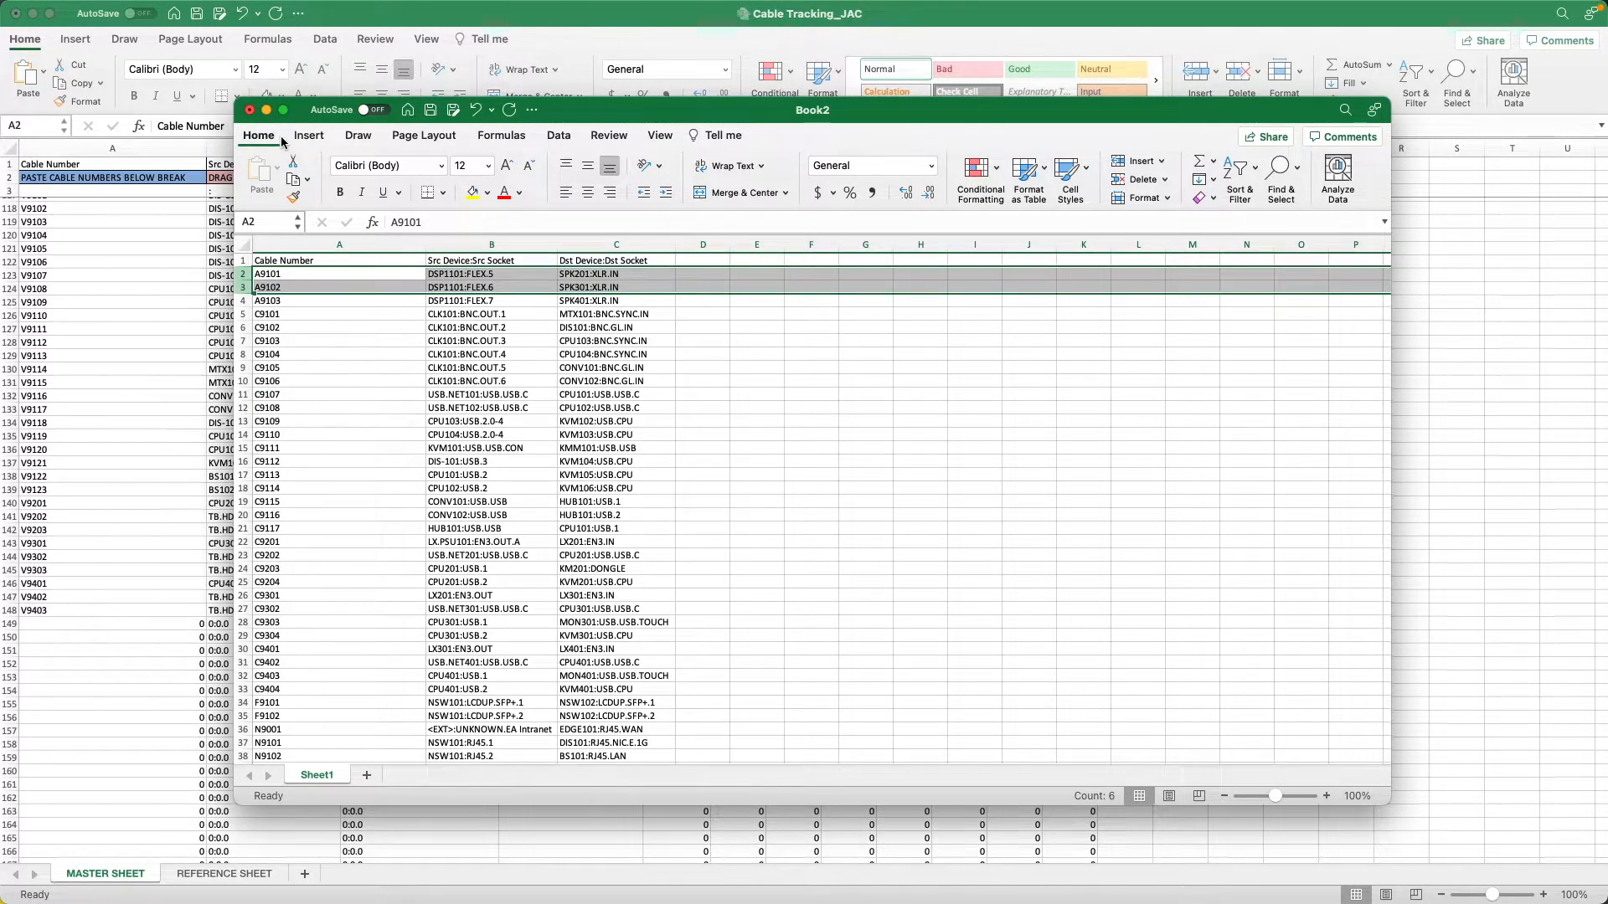
Save the new workbook to the Desktop as Labels in Excel Workbook (.xlsx) format.
key("super+s")
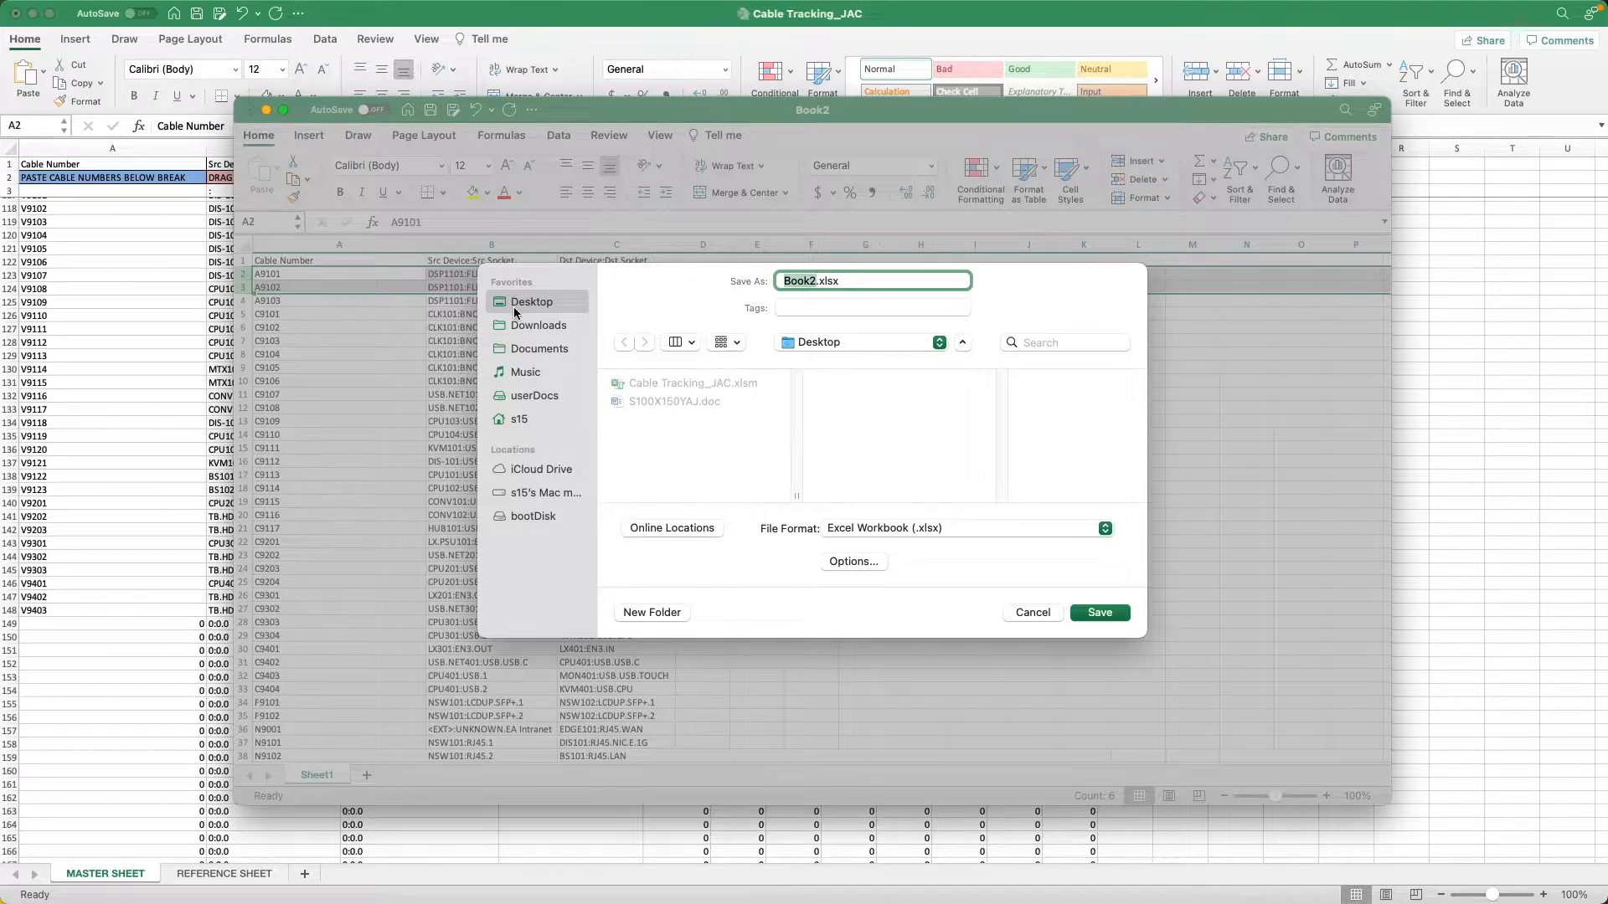
type("Labels")
left_click(1101, 612)
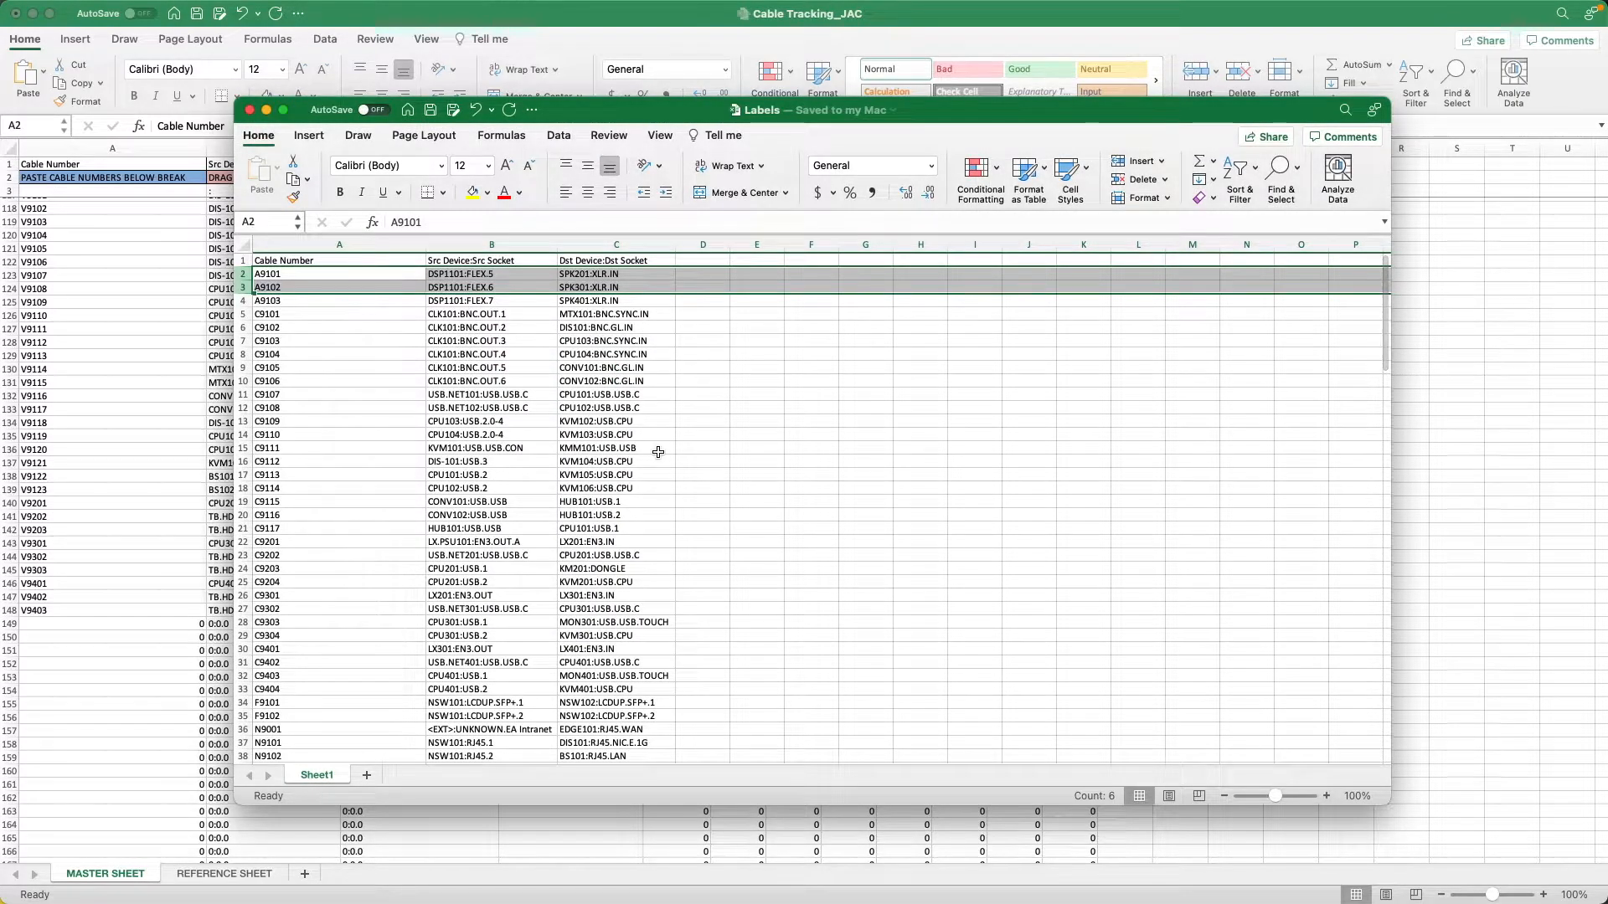
Close the Labels workbook and the Cable Tracking_JAC workbook, discarding any changes to Cable Tracking_JAC.
key("super+w")
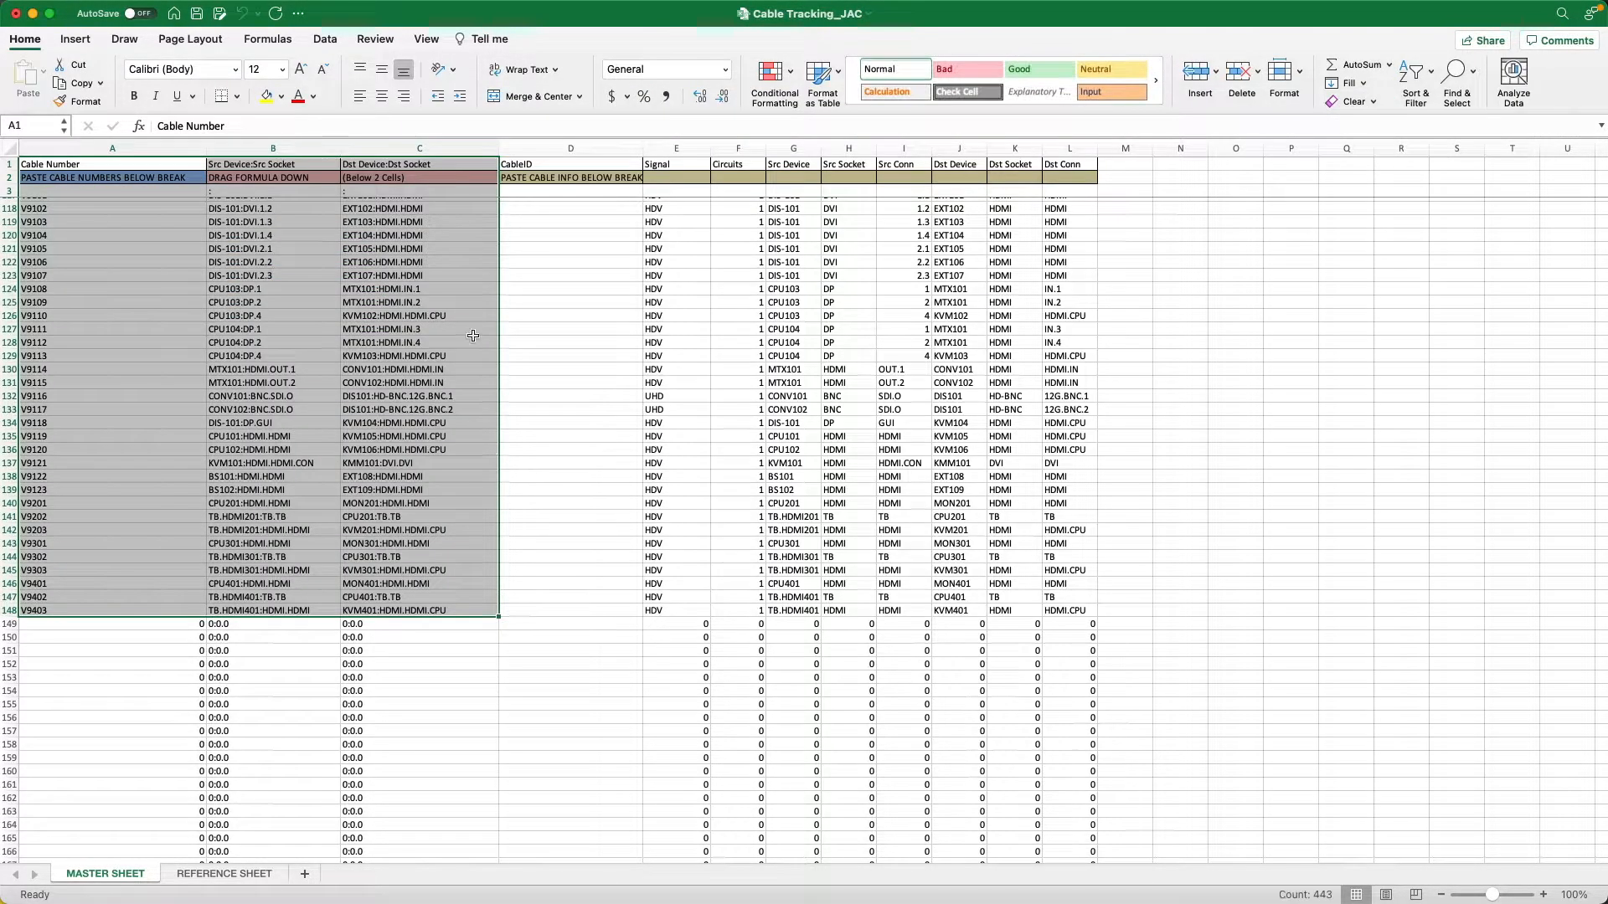
mouse_move(312, 5)
left_click(15, 13)
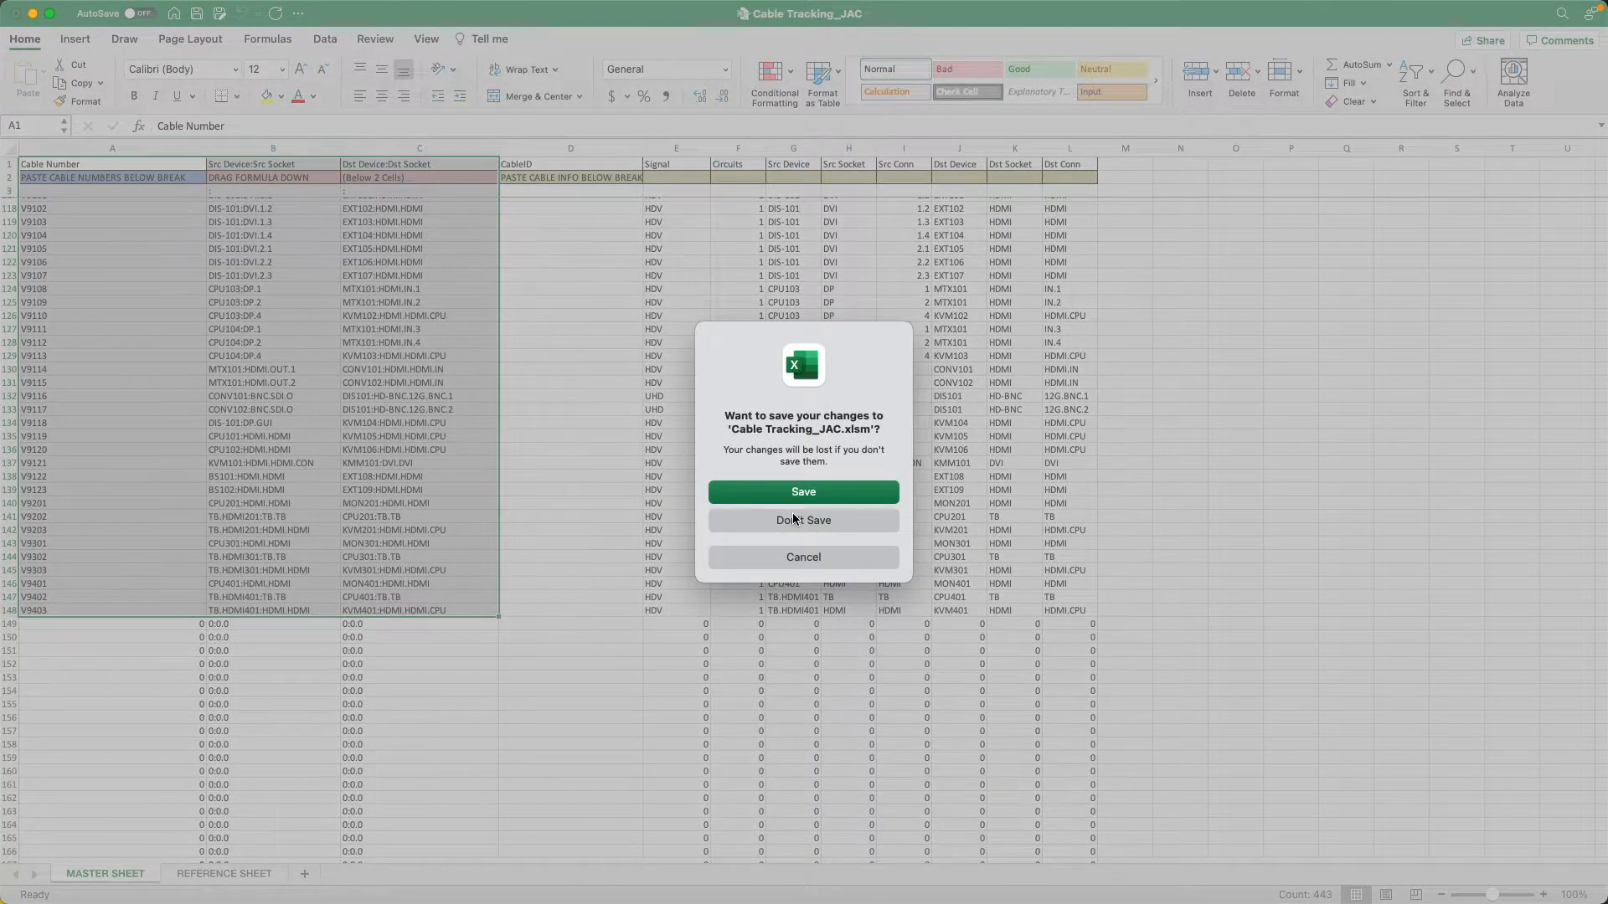
left_click(794, 520)
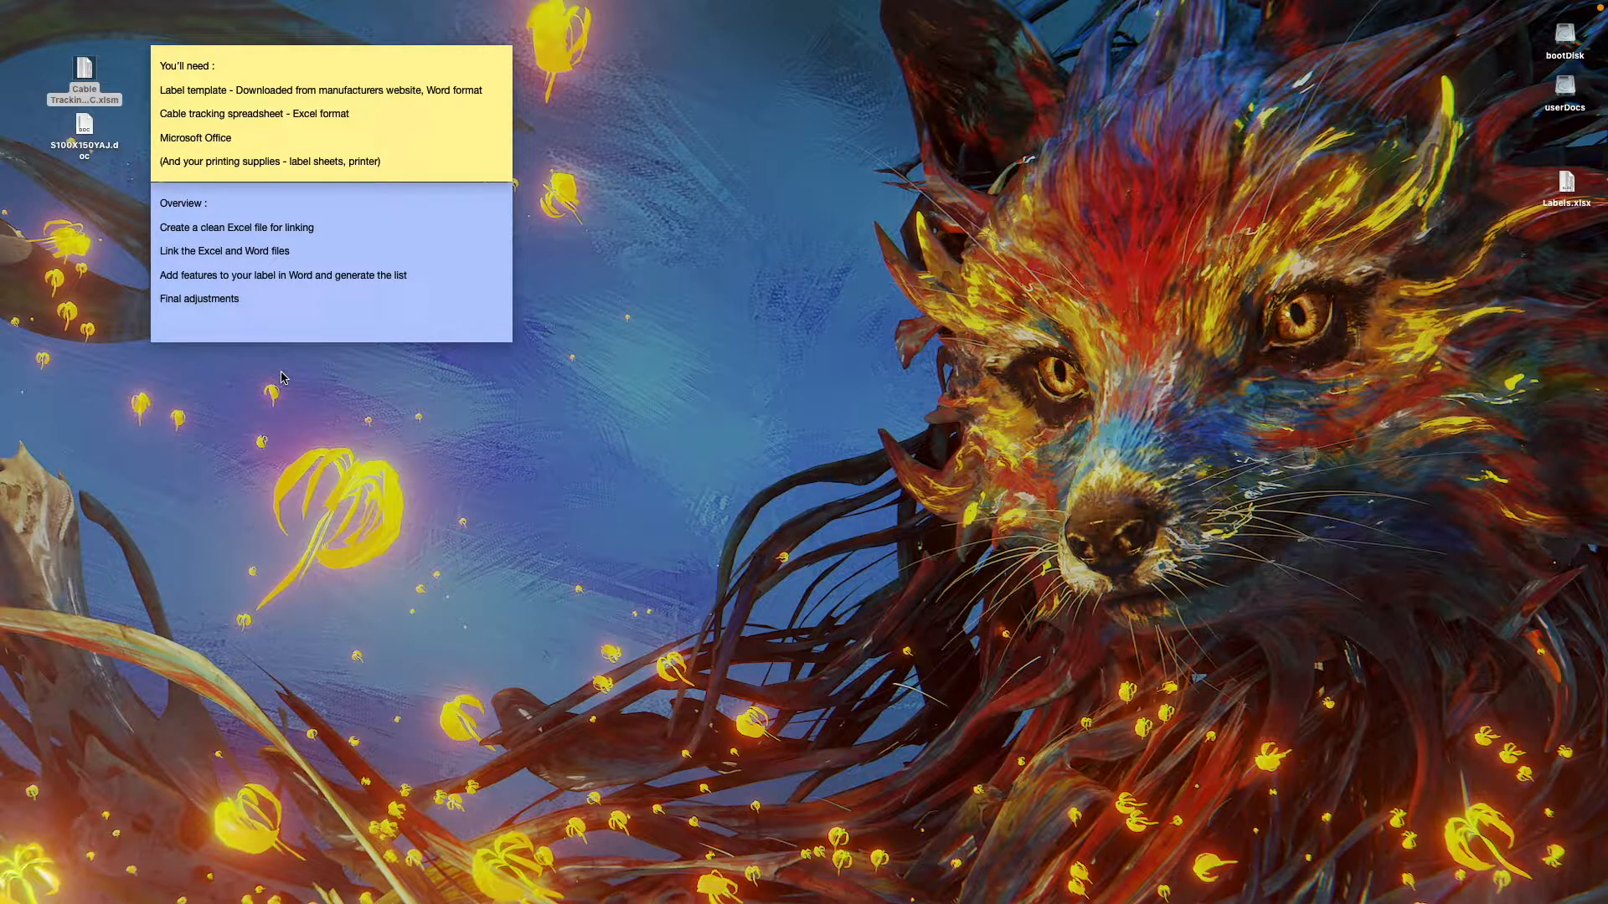
Launch Word and check the "Confirm file format conversion at Open" setting in its General preferences.
mouse_move(1605, 362)
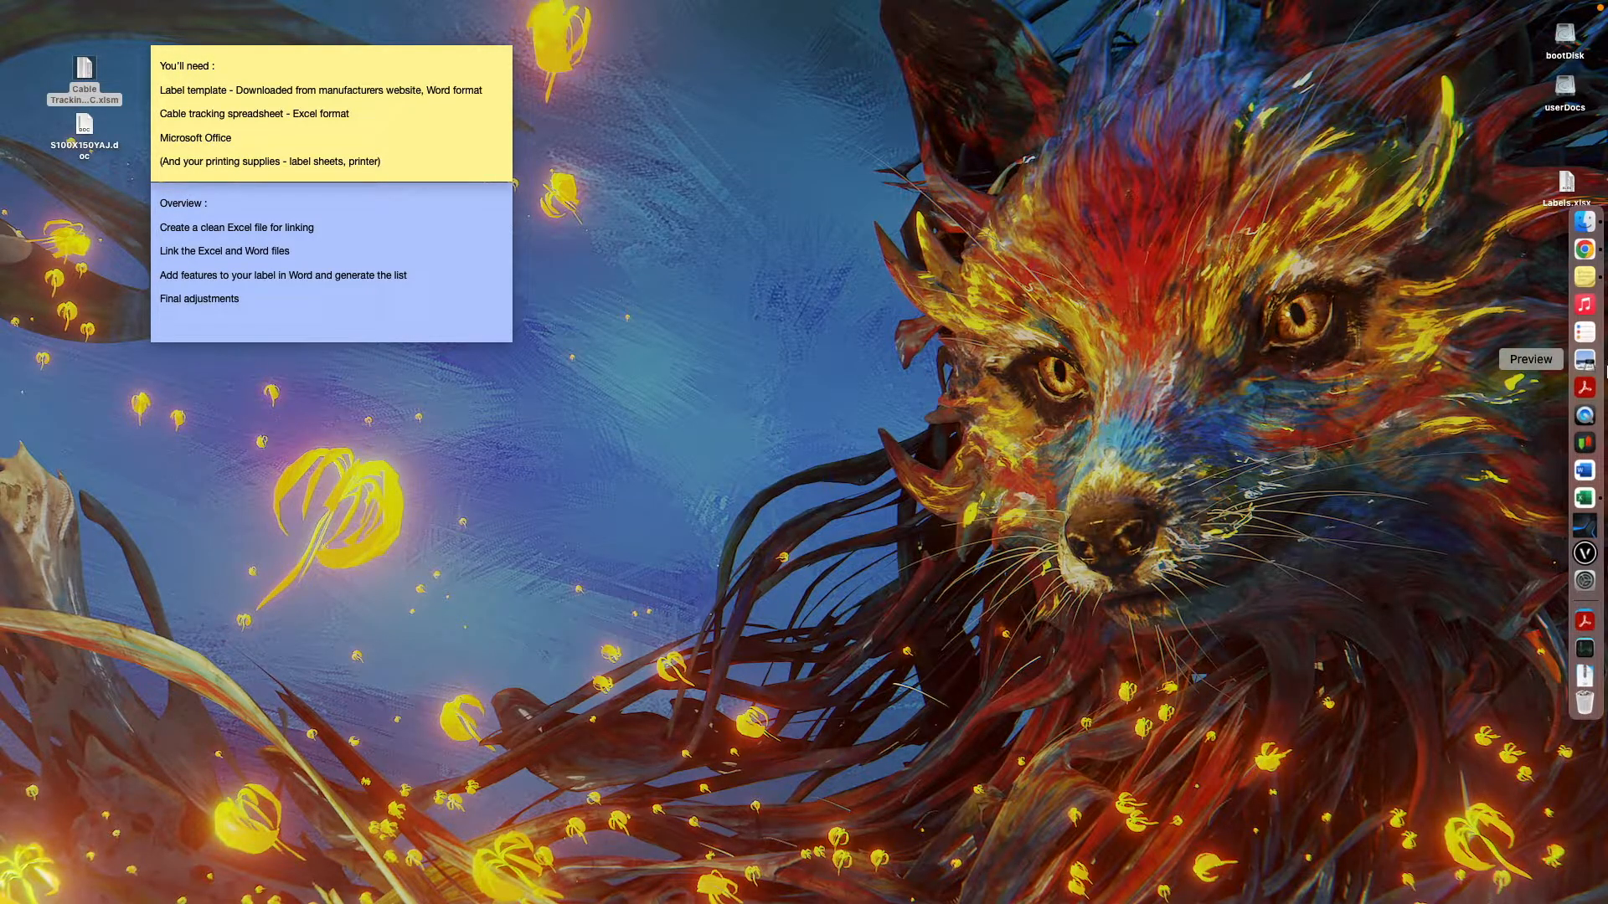
left_click(1582, 473)
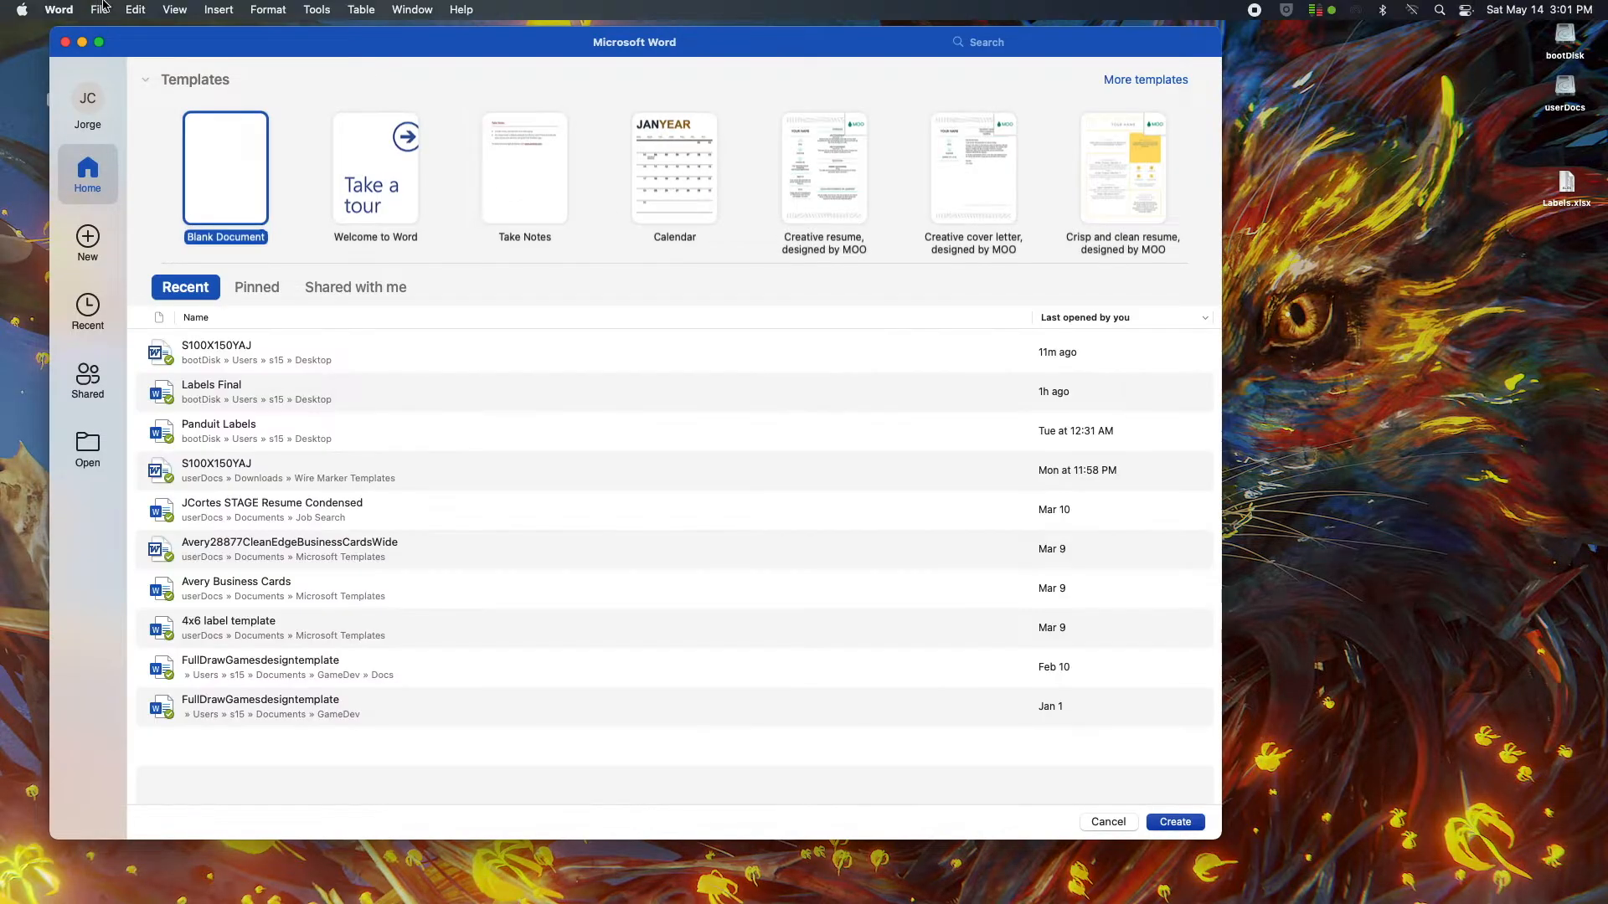
left_click(59, 10)
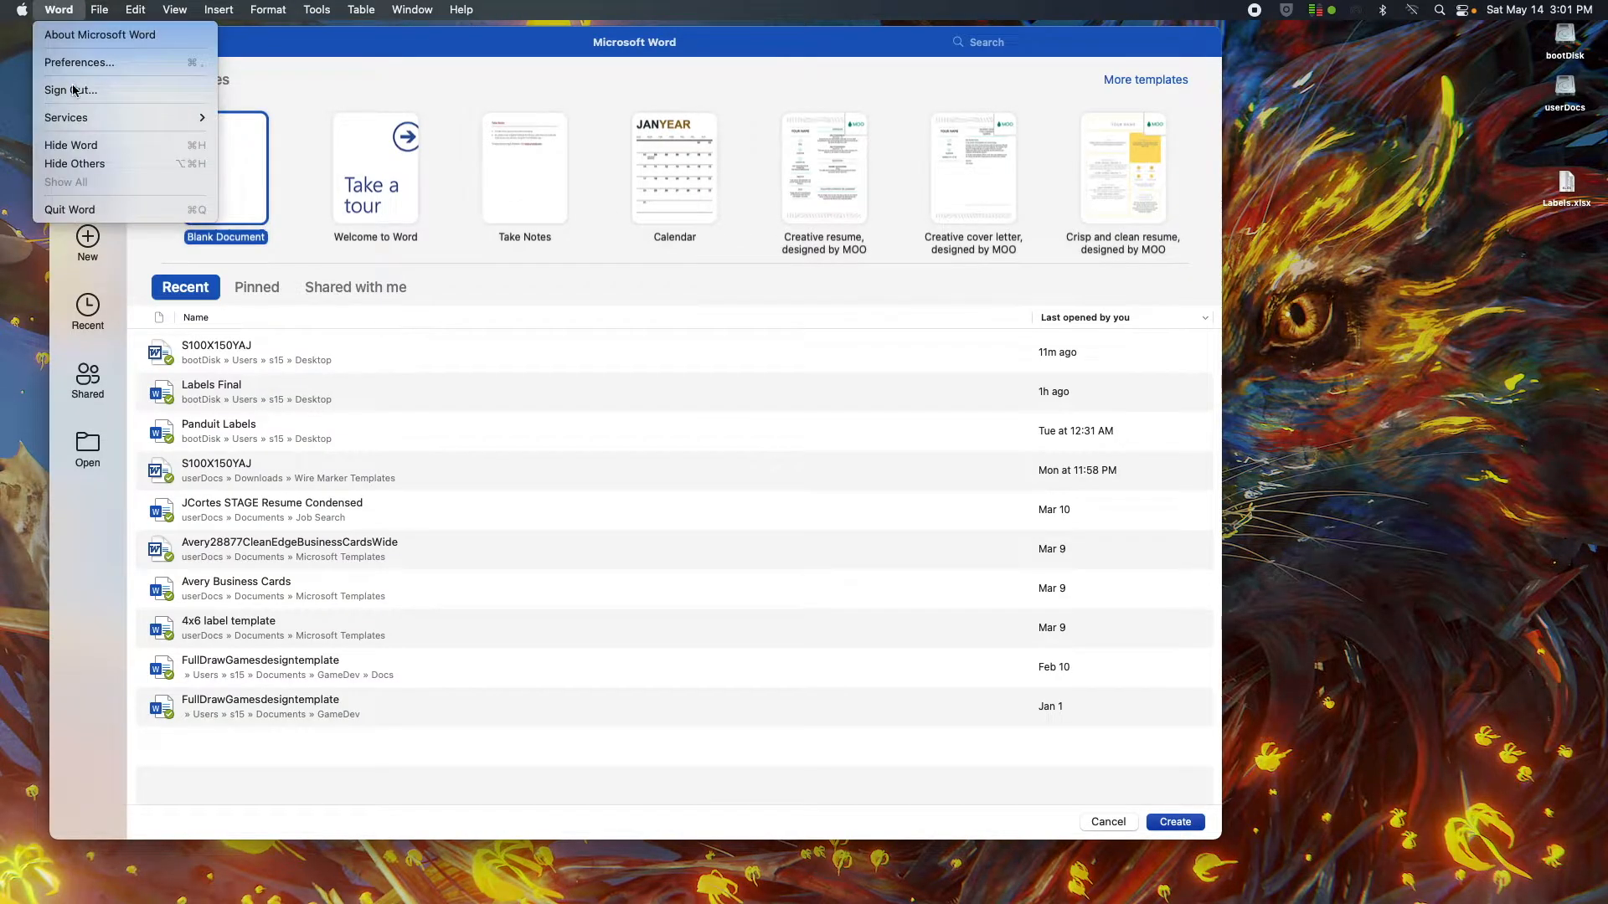
left_click(77, 66)
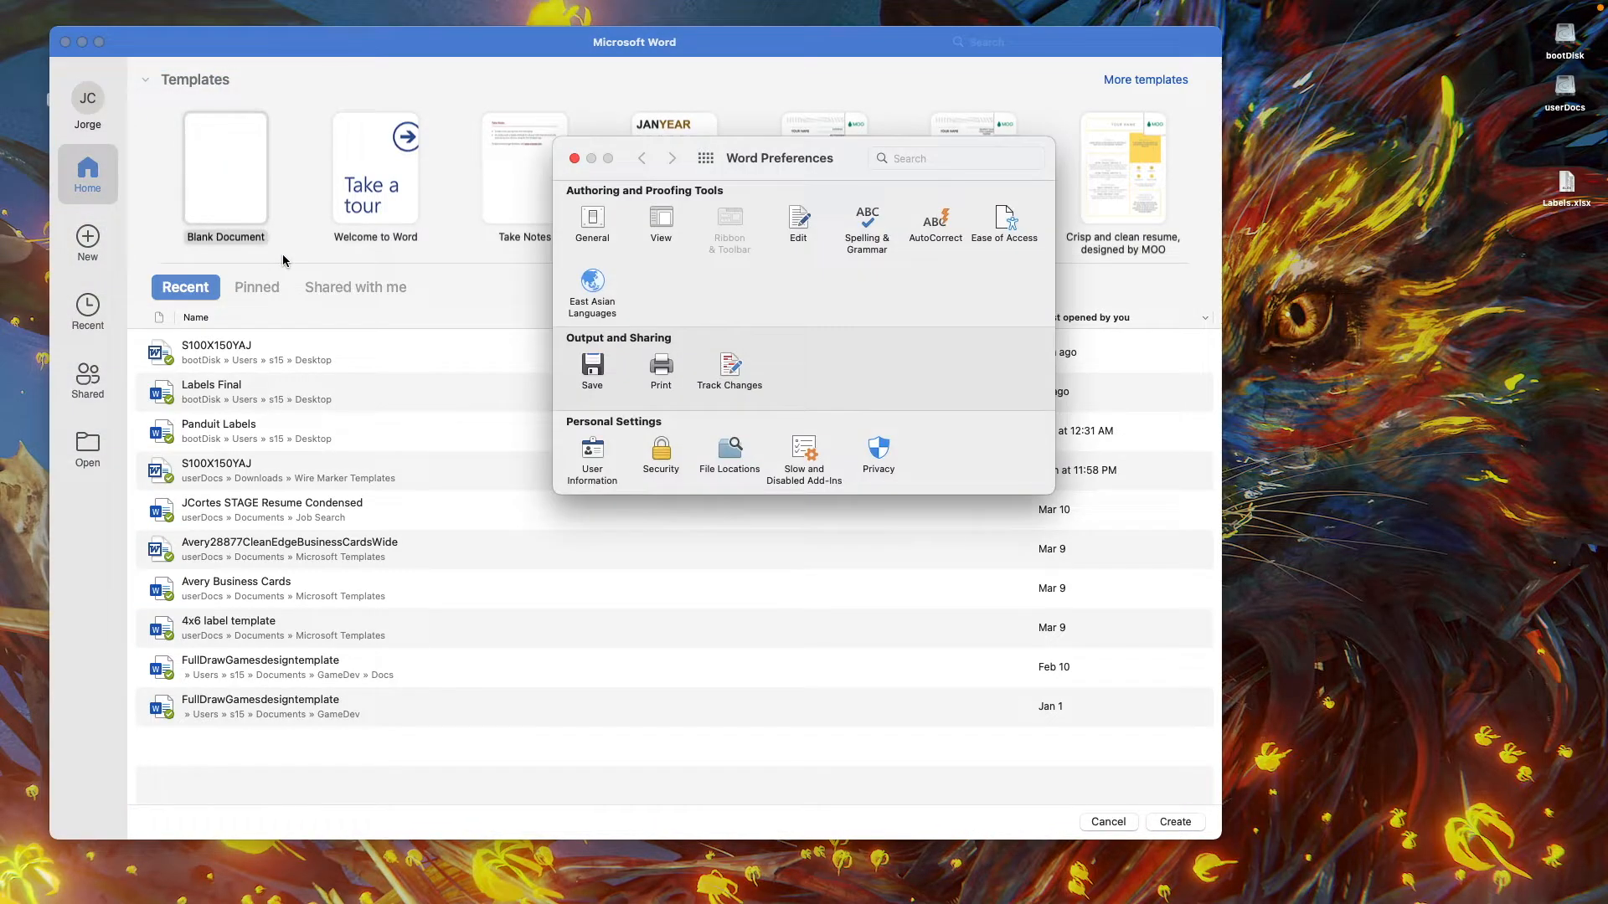
left_click(592, 222)
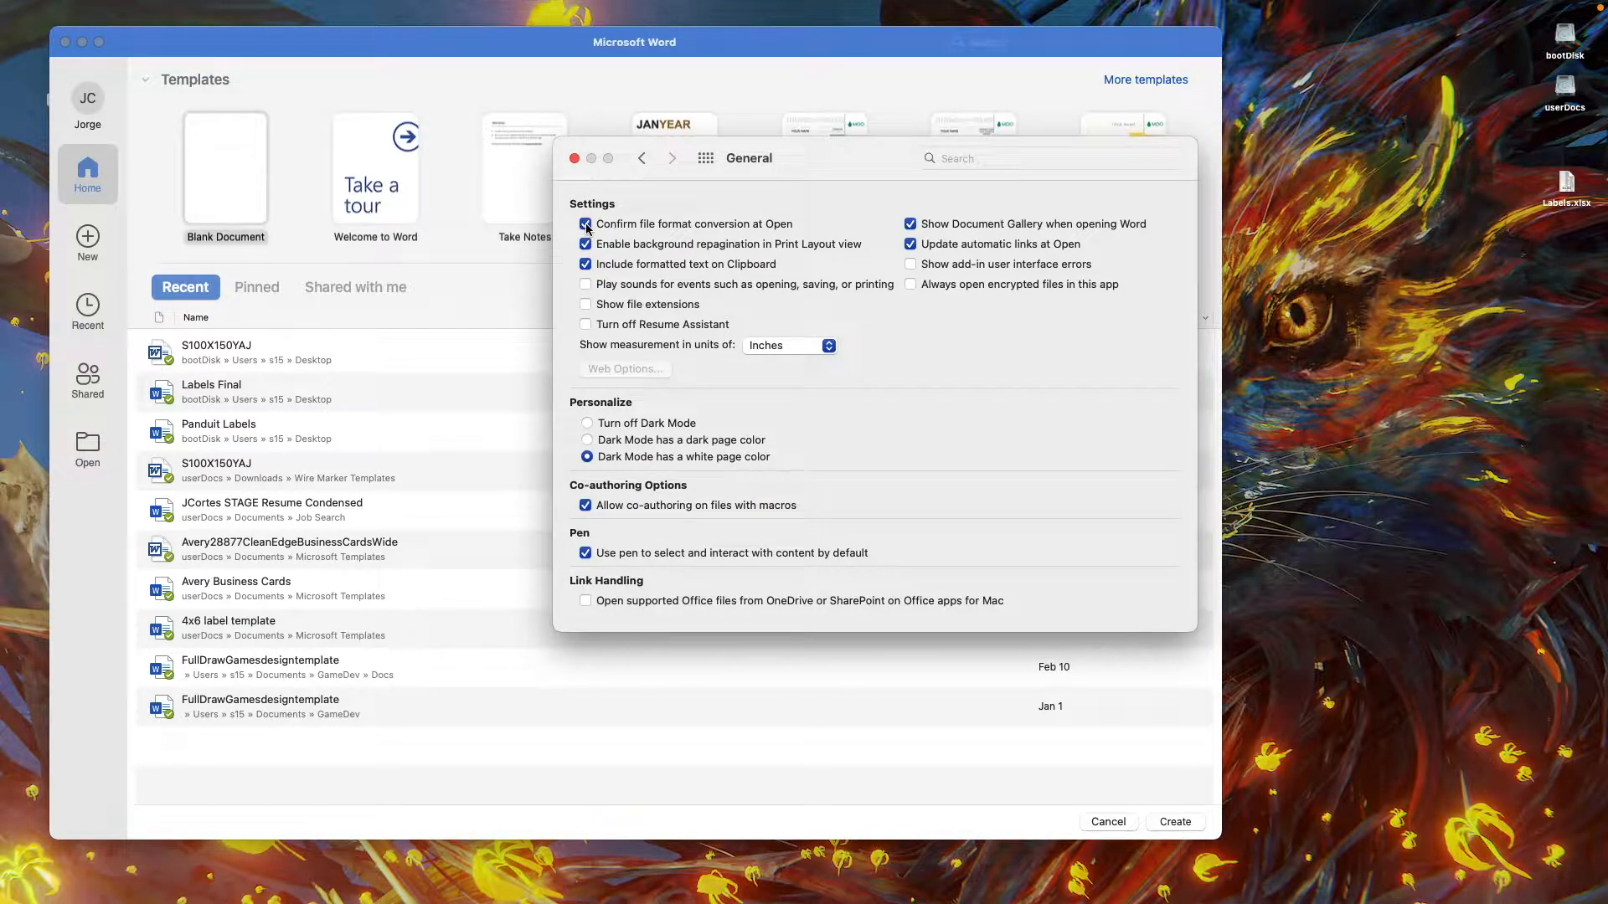
left_click(575, 159)
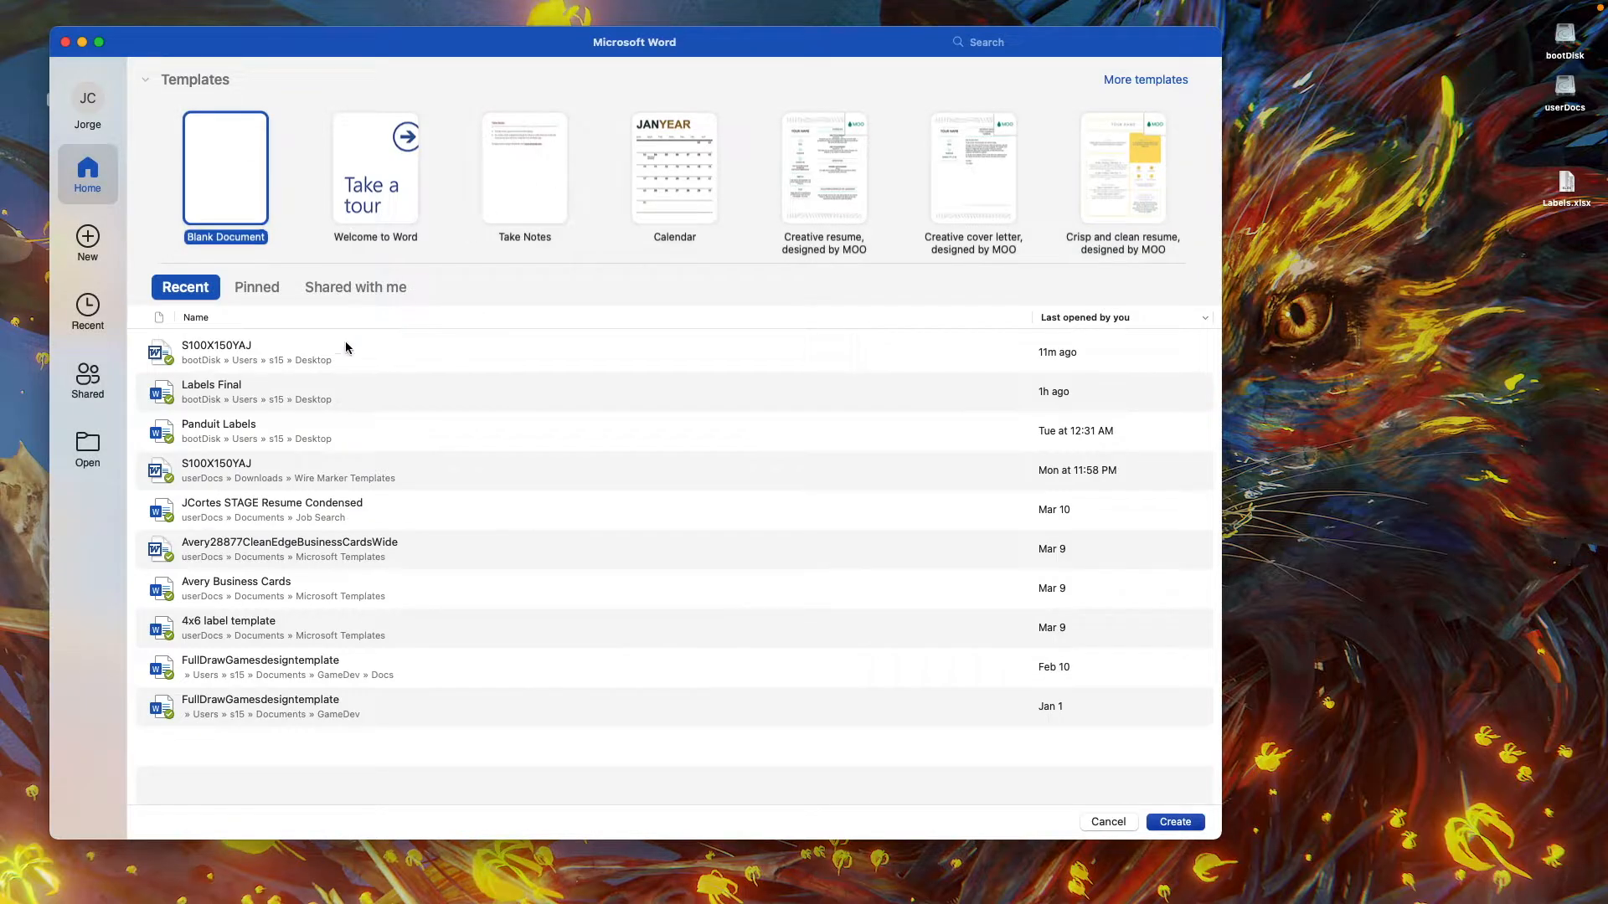
Open the recent S100X150YAJ label template from the Desktop and choose Desktop file Labels.xlsx as its mail merge recipient list, accepting the file conversion.
left_click(229, 352)
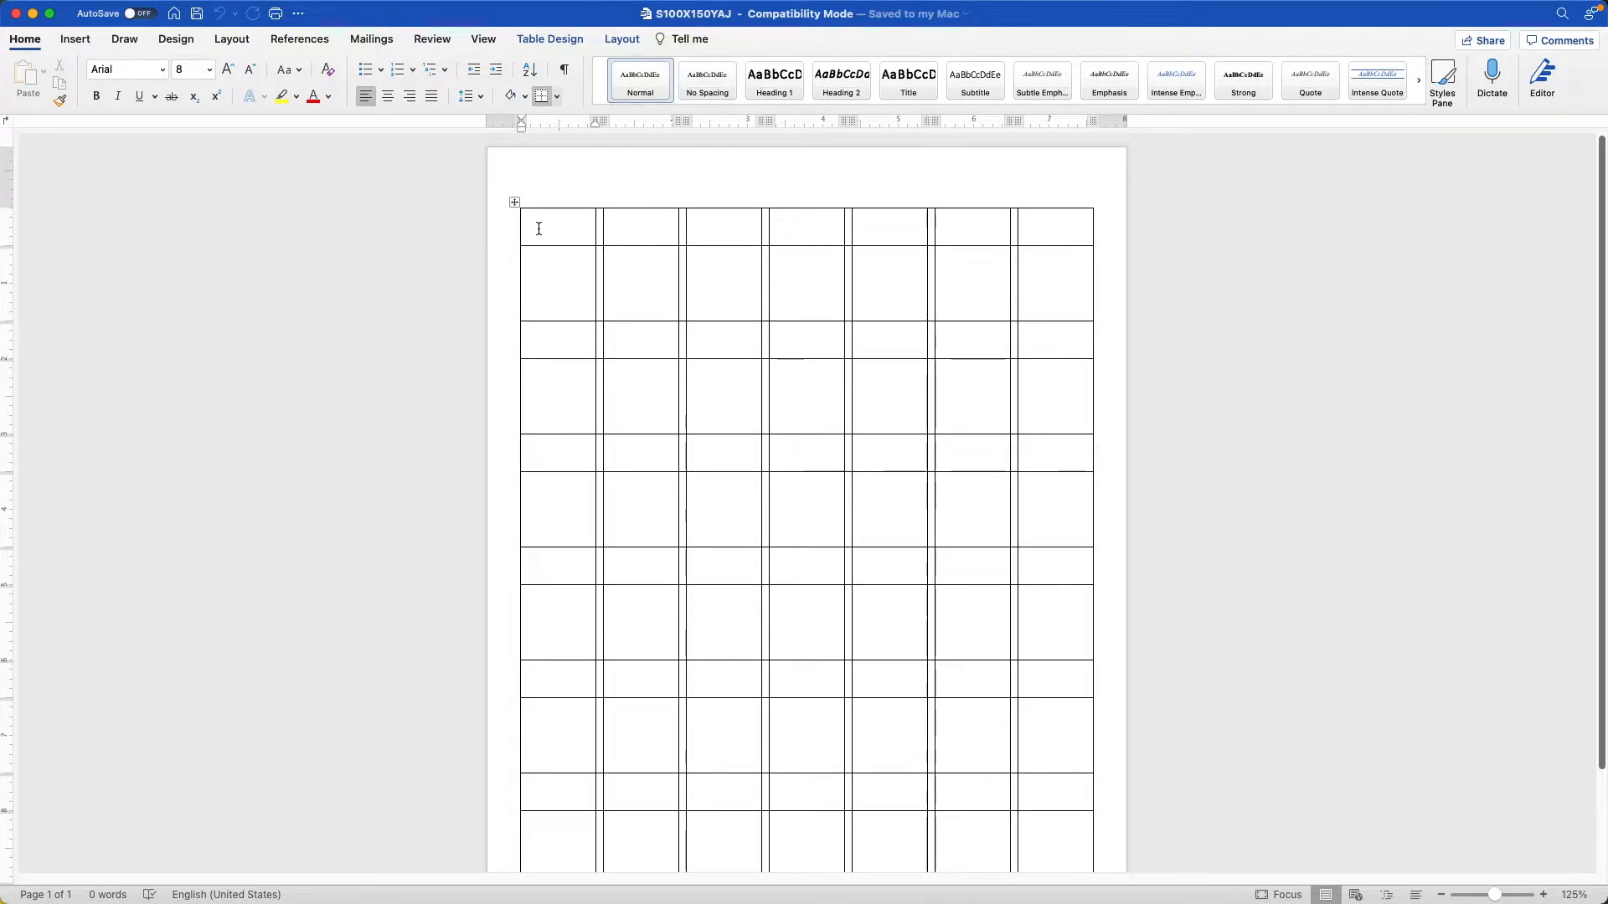
left_click(373, 39)
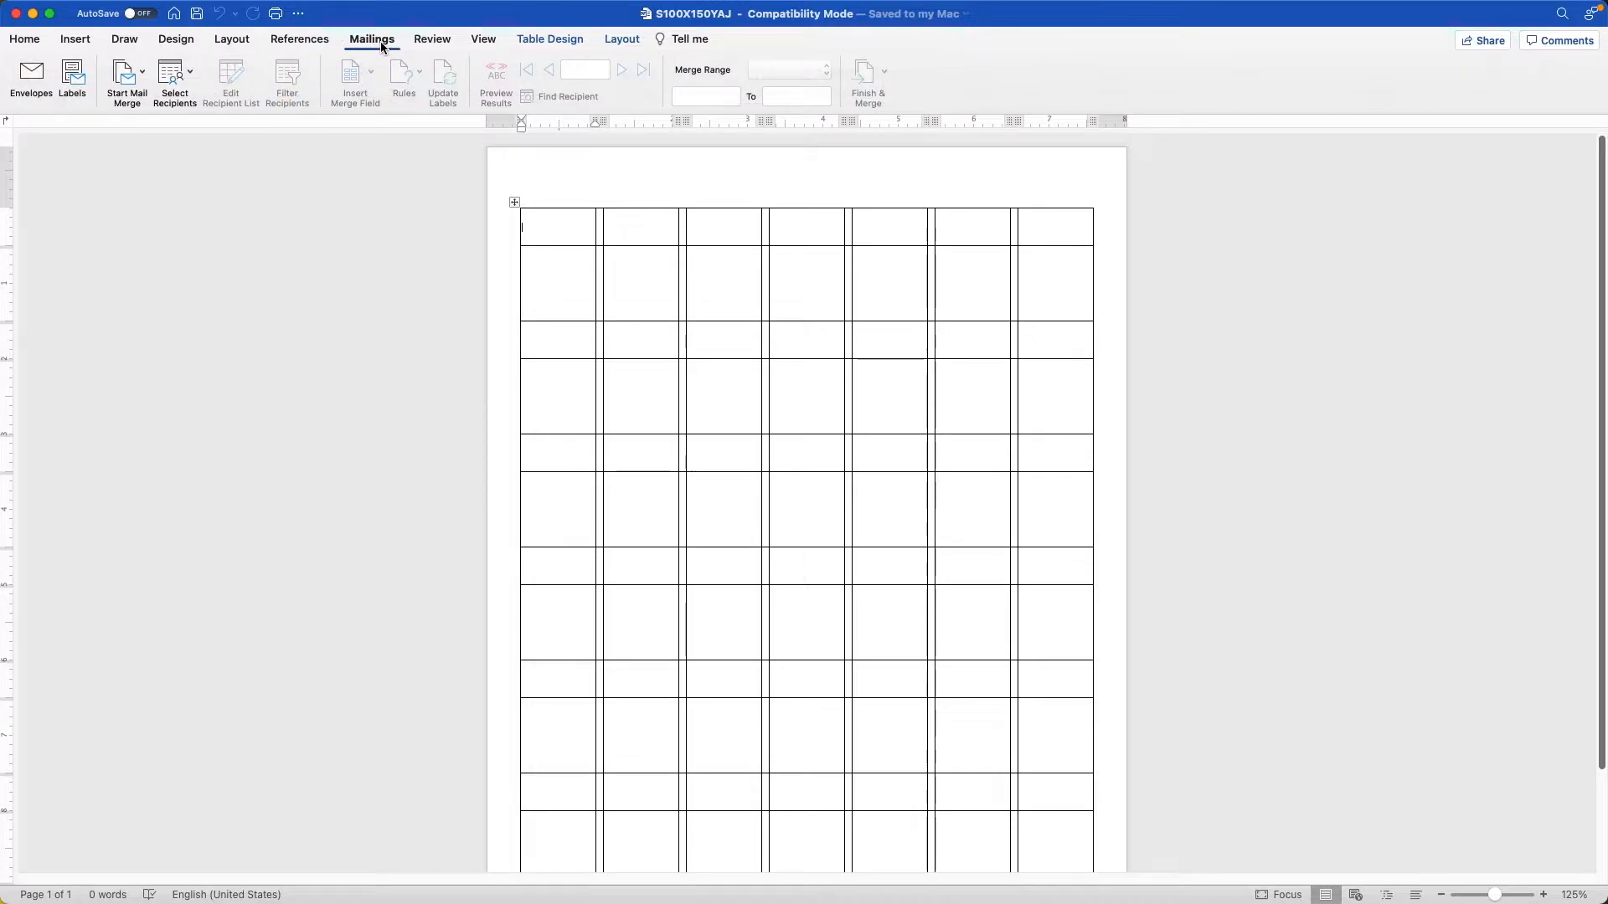
left_click(191, 74)
left_click(202, 120)
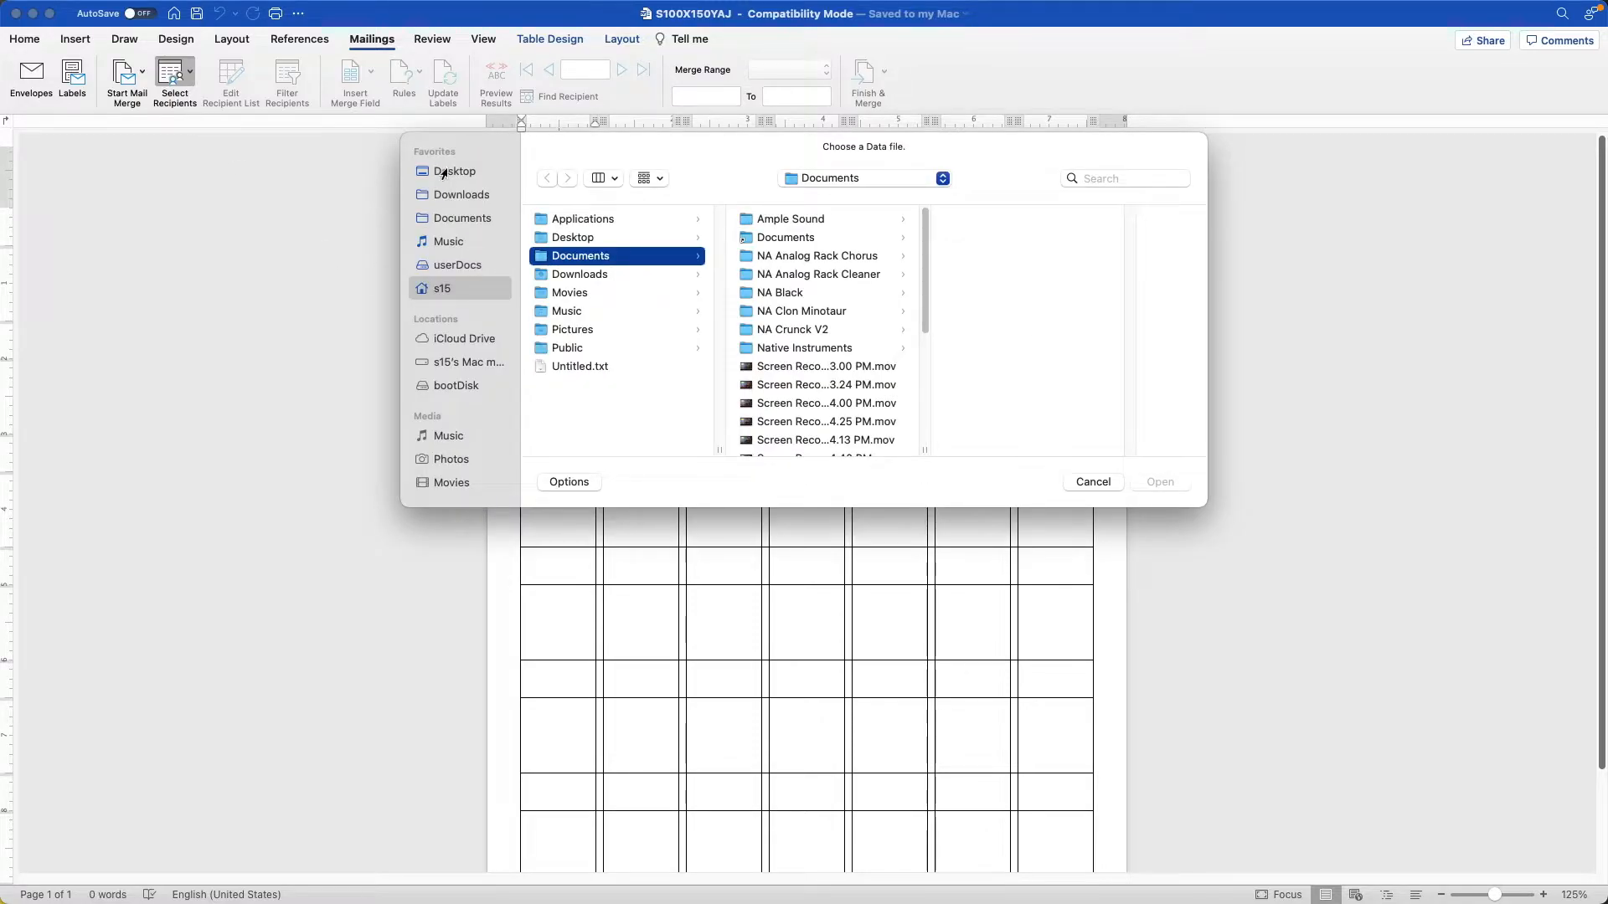
left_click(444, 173)
left_click(579, 239)
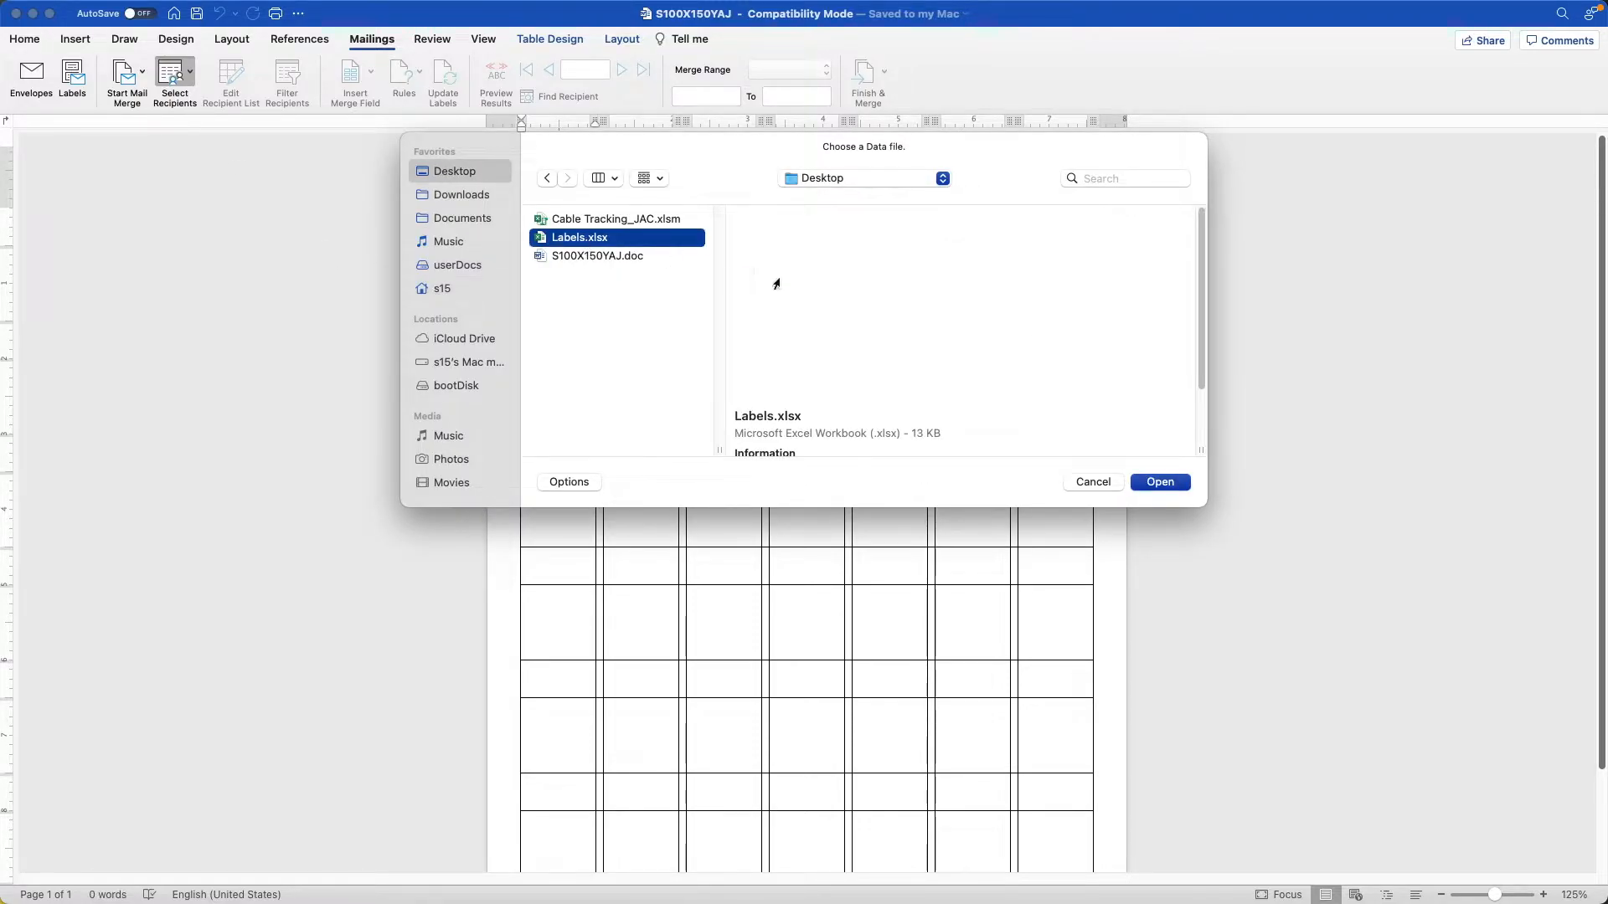
left_click(1158, 483)
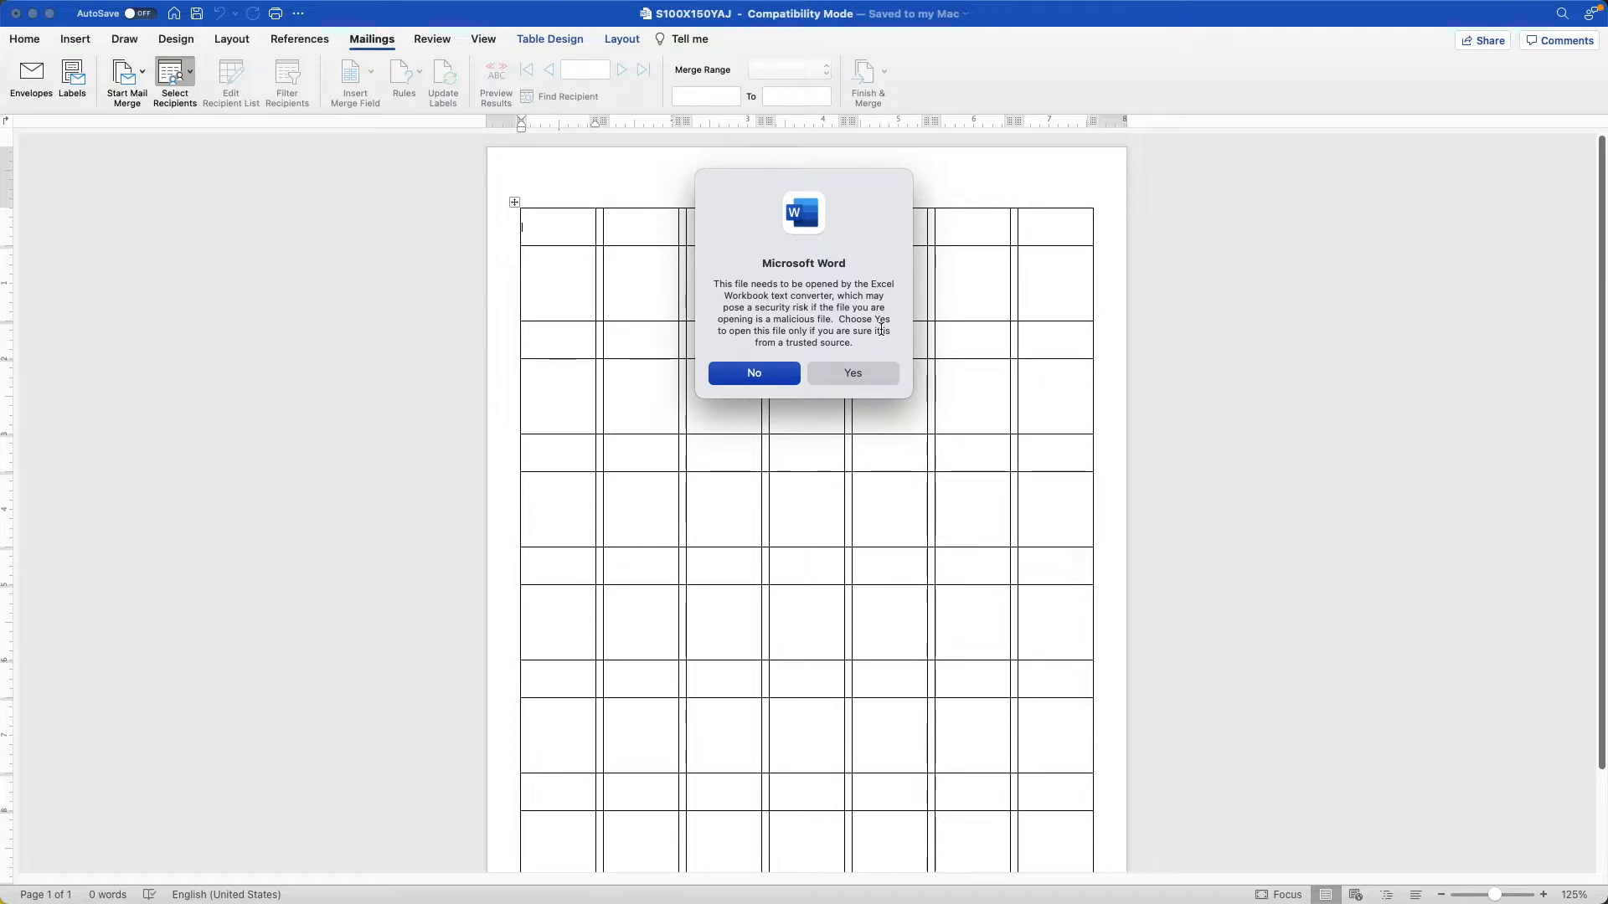
left_click(854, 375)
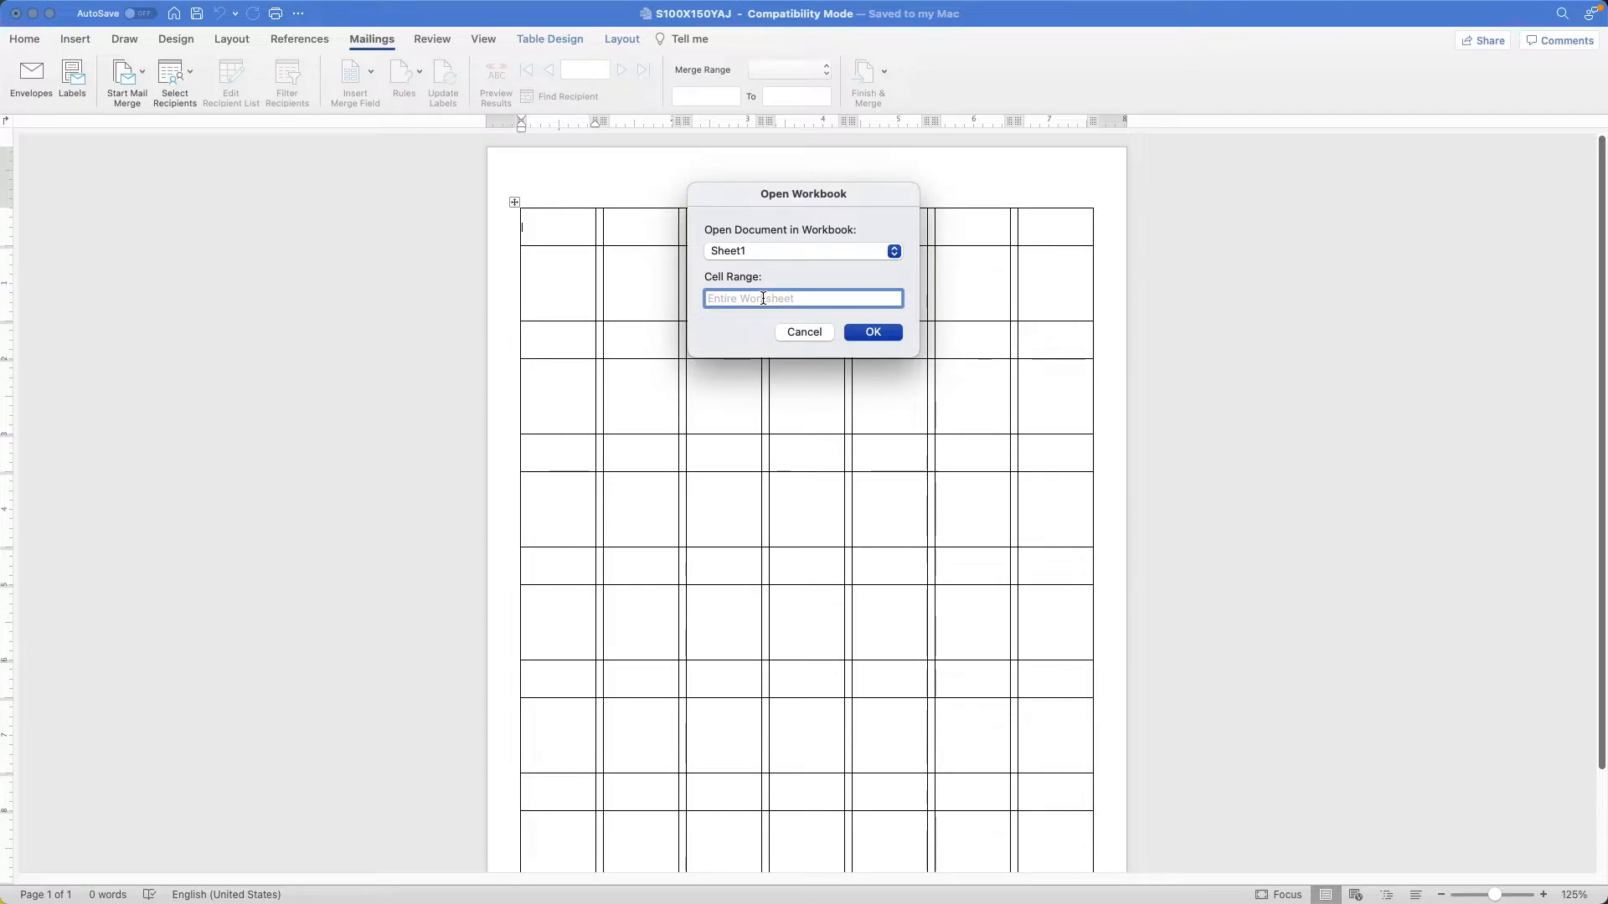
type("A")
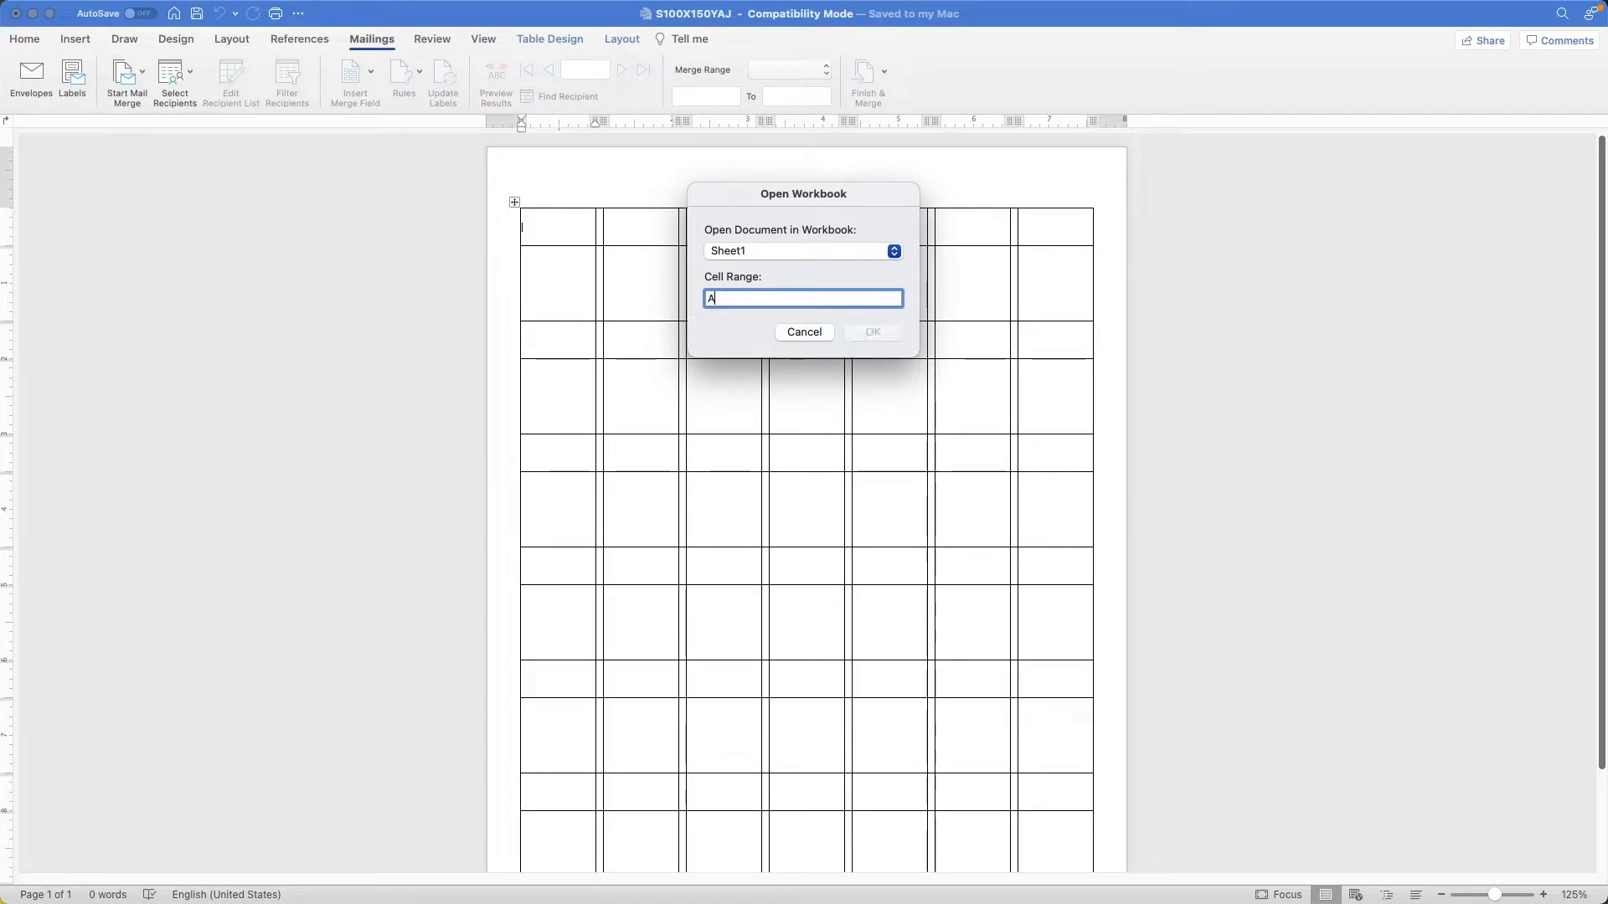
type("1,A10")
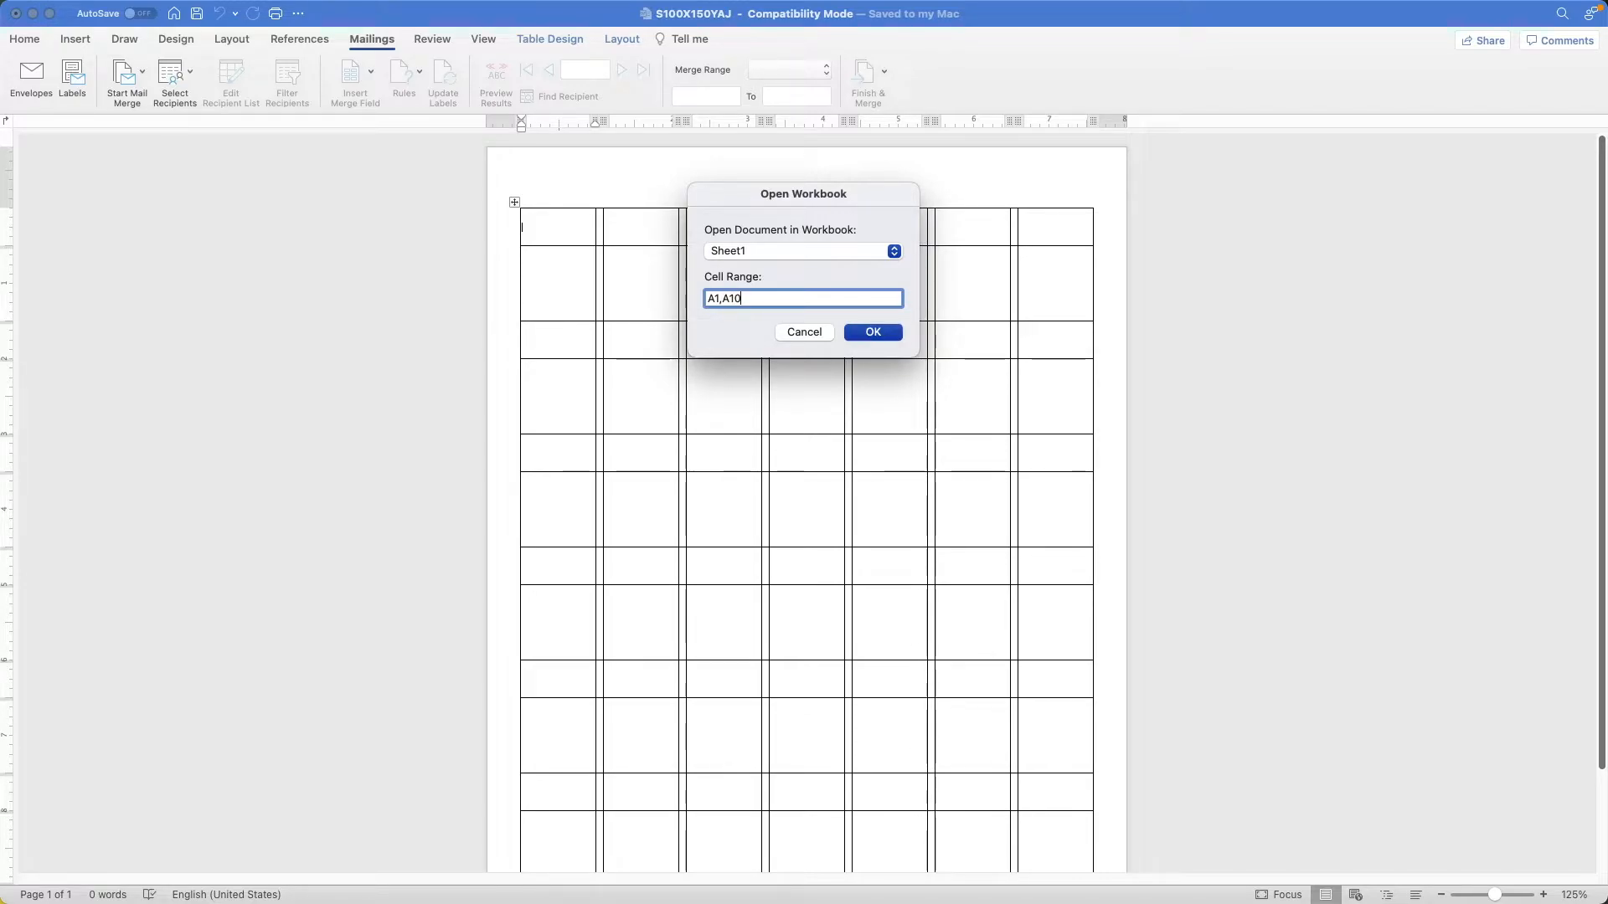
key("BackSpace")
key("BackSpace")
key("BackSpace")
key("BackSpace")
key("BackSpace")
key("BackSpace")
Load Sheet1 of the workbook as the merge data and dismiss the suggestion to filter recipients.
left_click(871, 333)
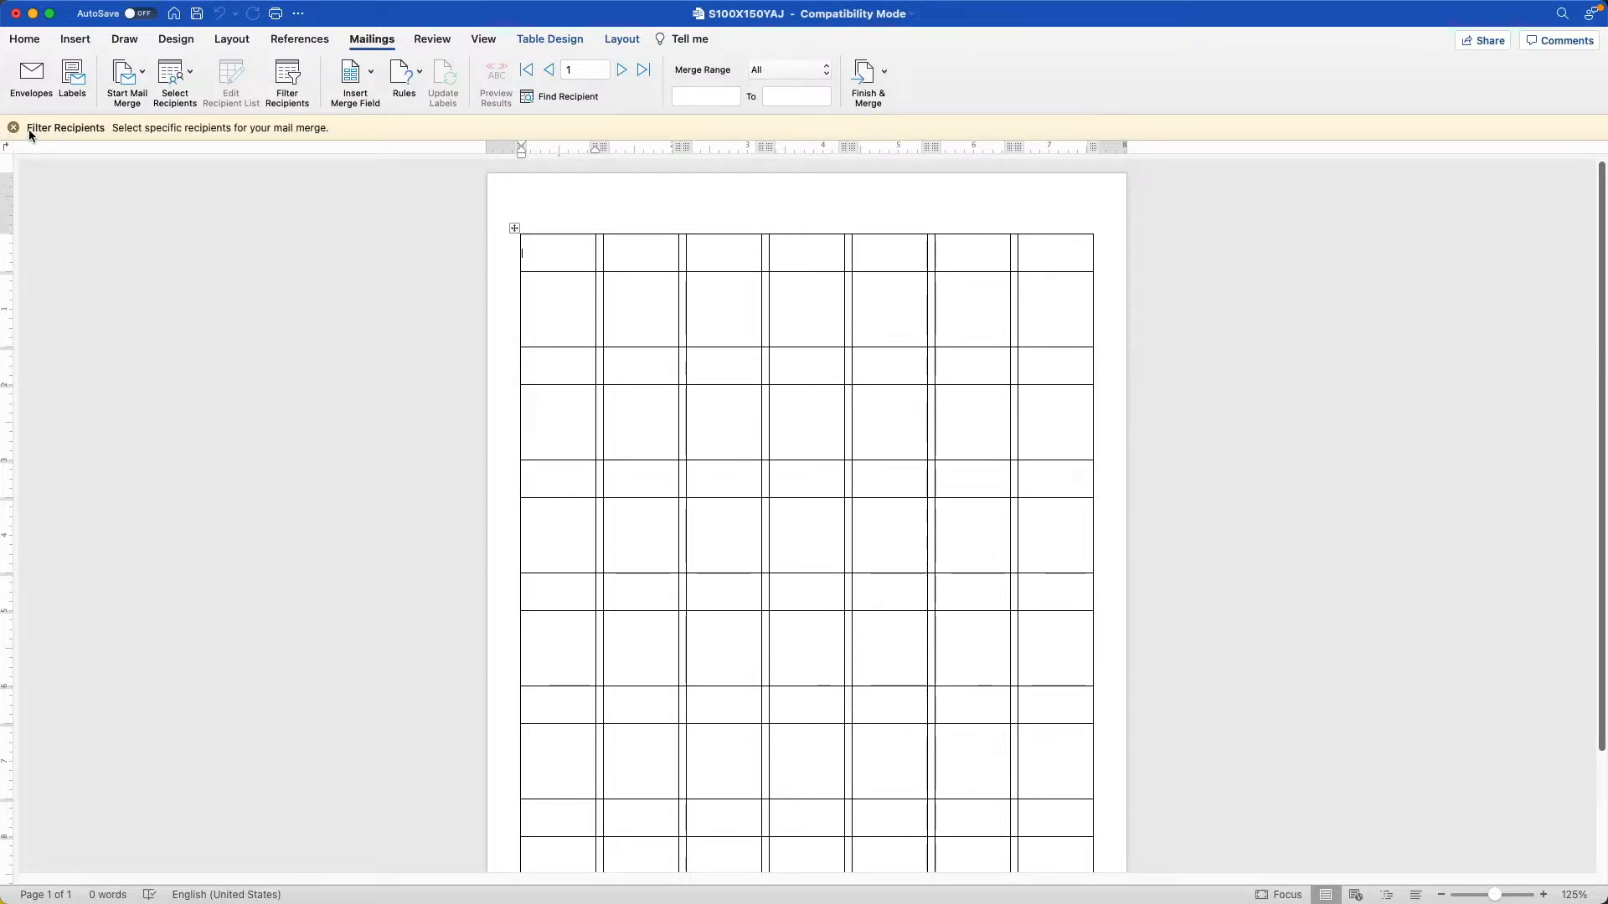
left_click(13, 129)
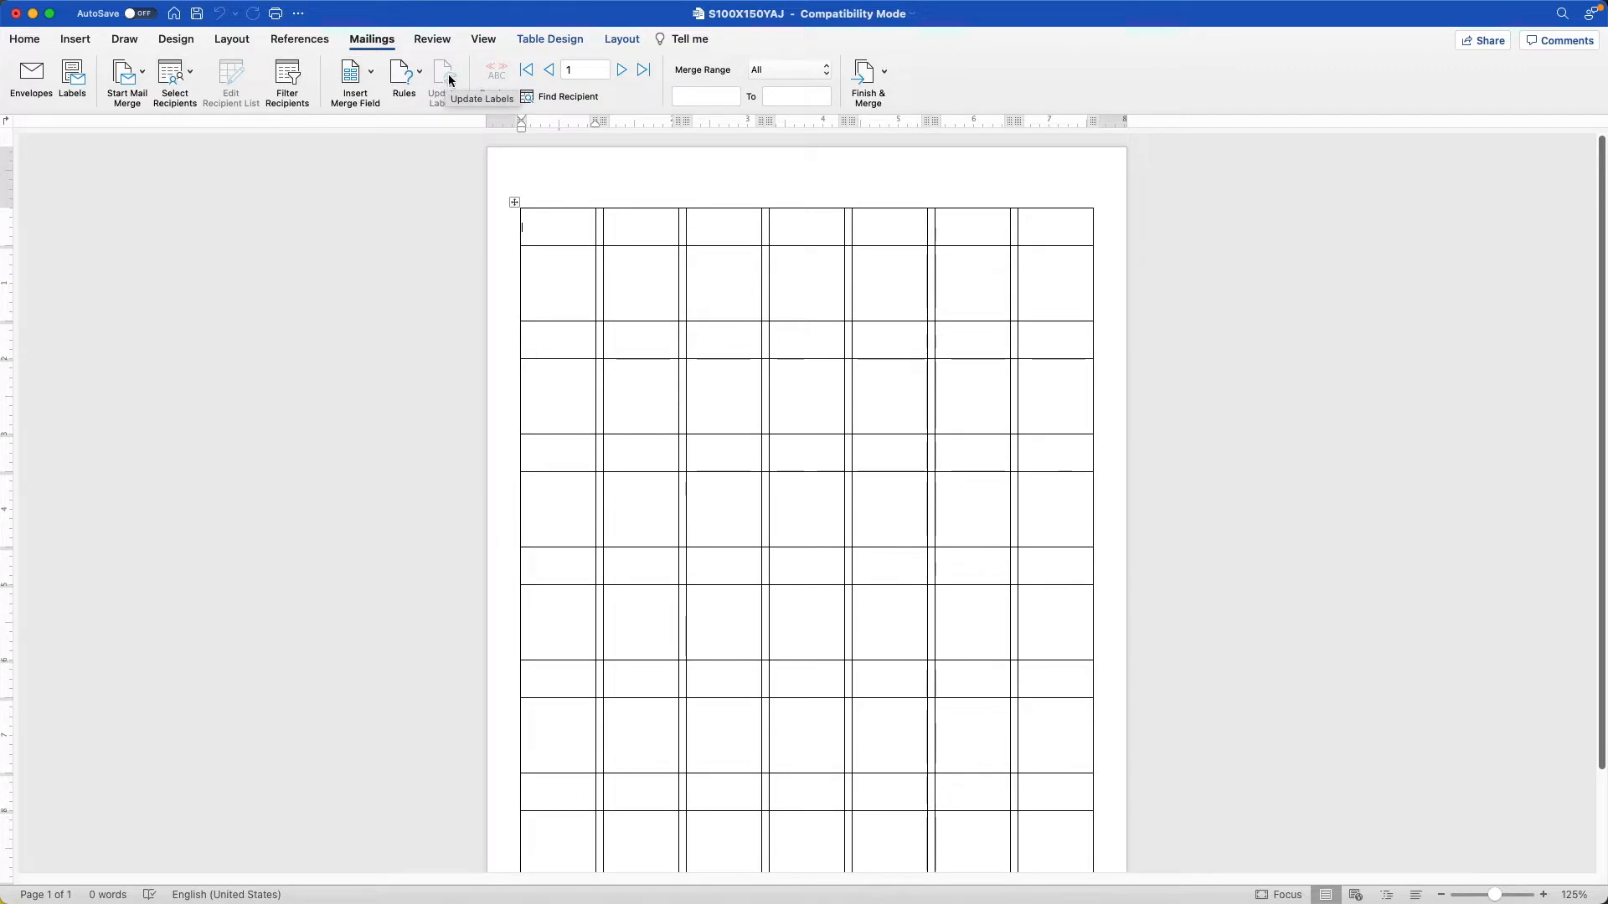
Set the mail merge type to Labels without applying a label product, and update the labels to add Next Record fields.
left_click(121, 76)
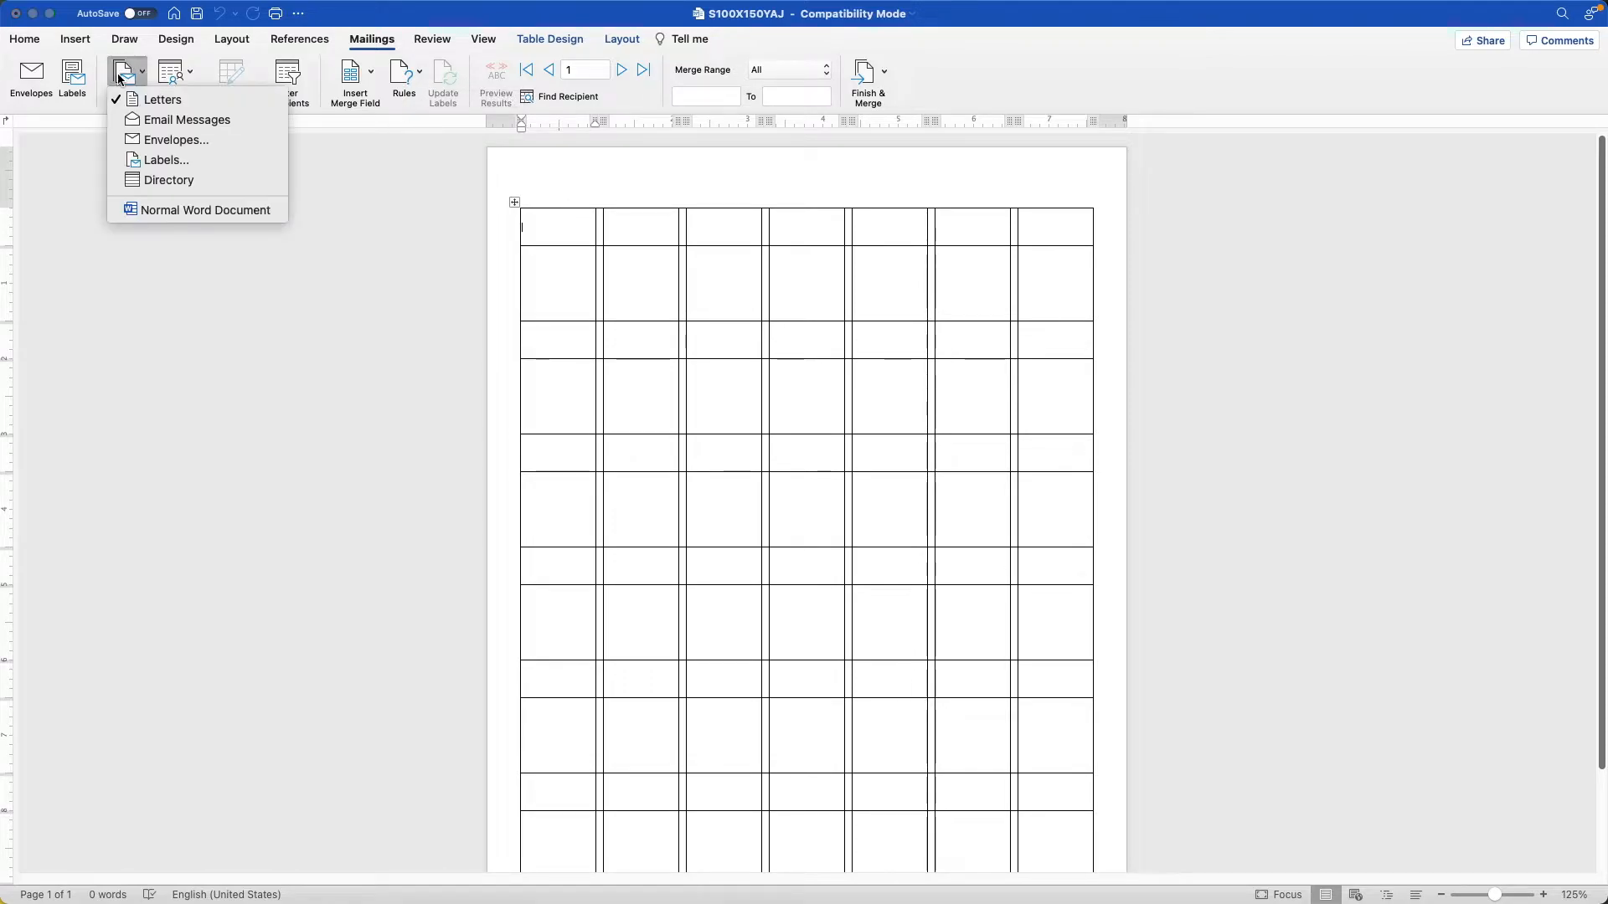
left_click(166, 161)
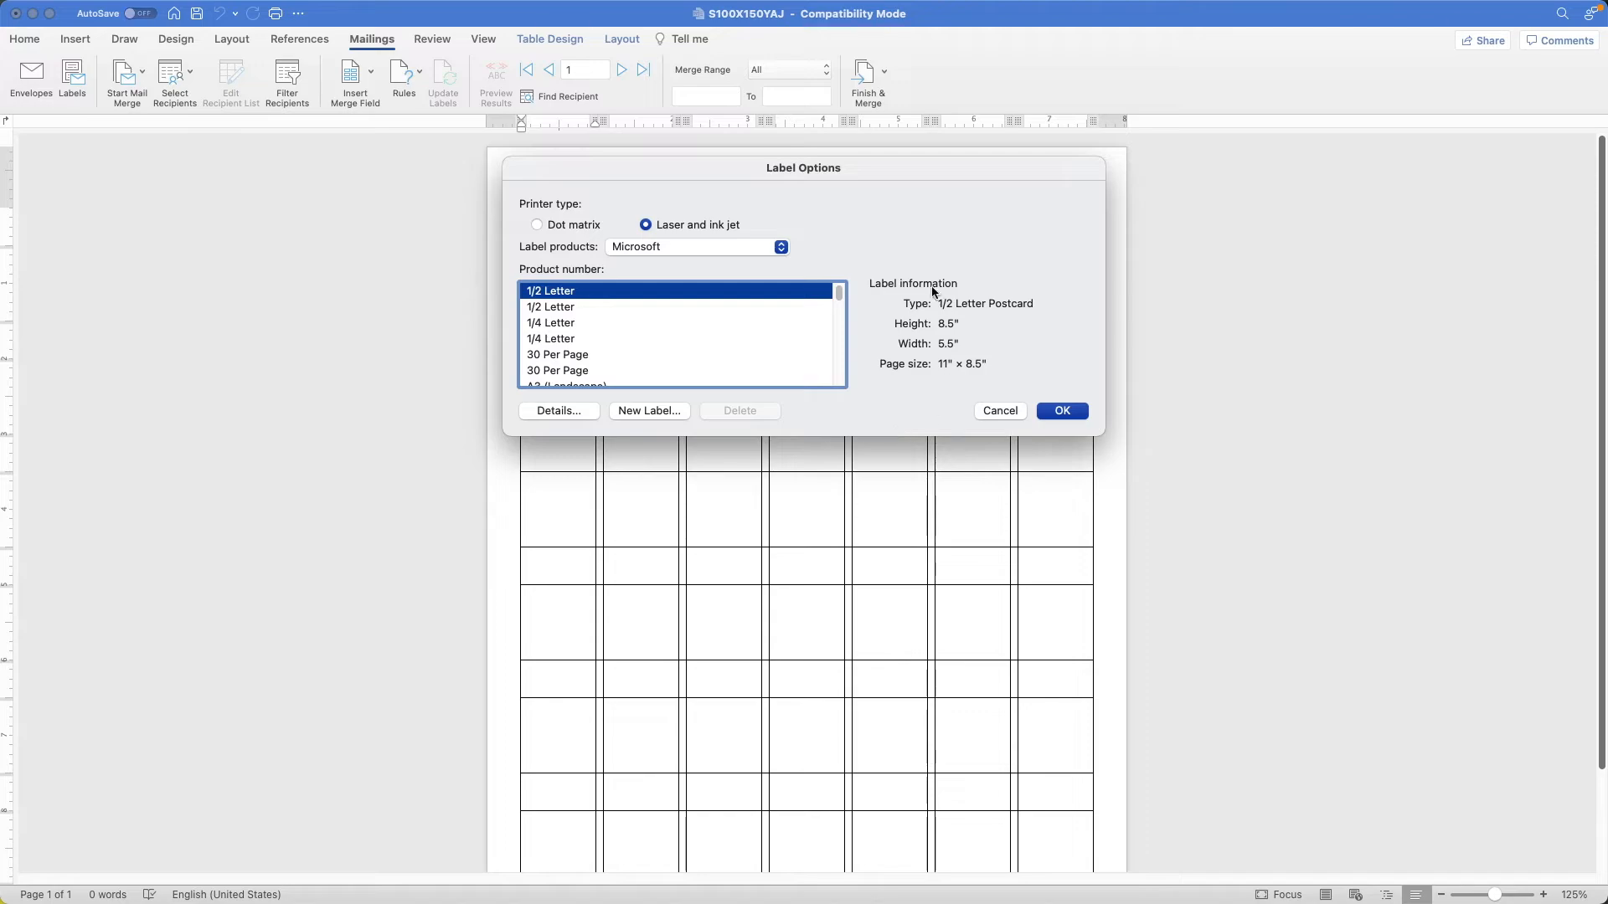
left_click(988, 412)
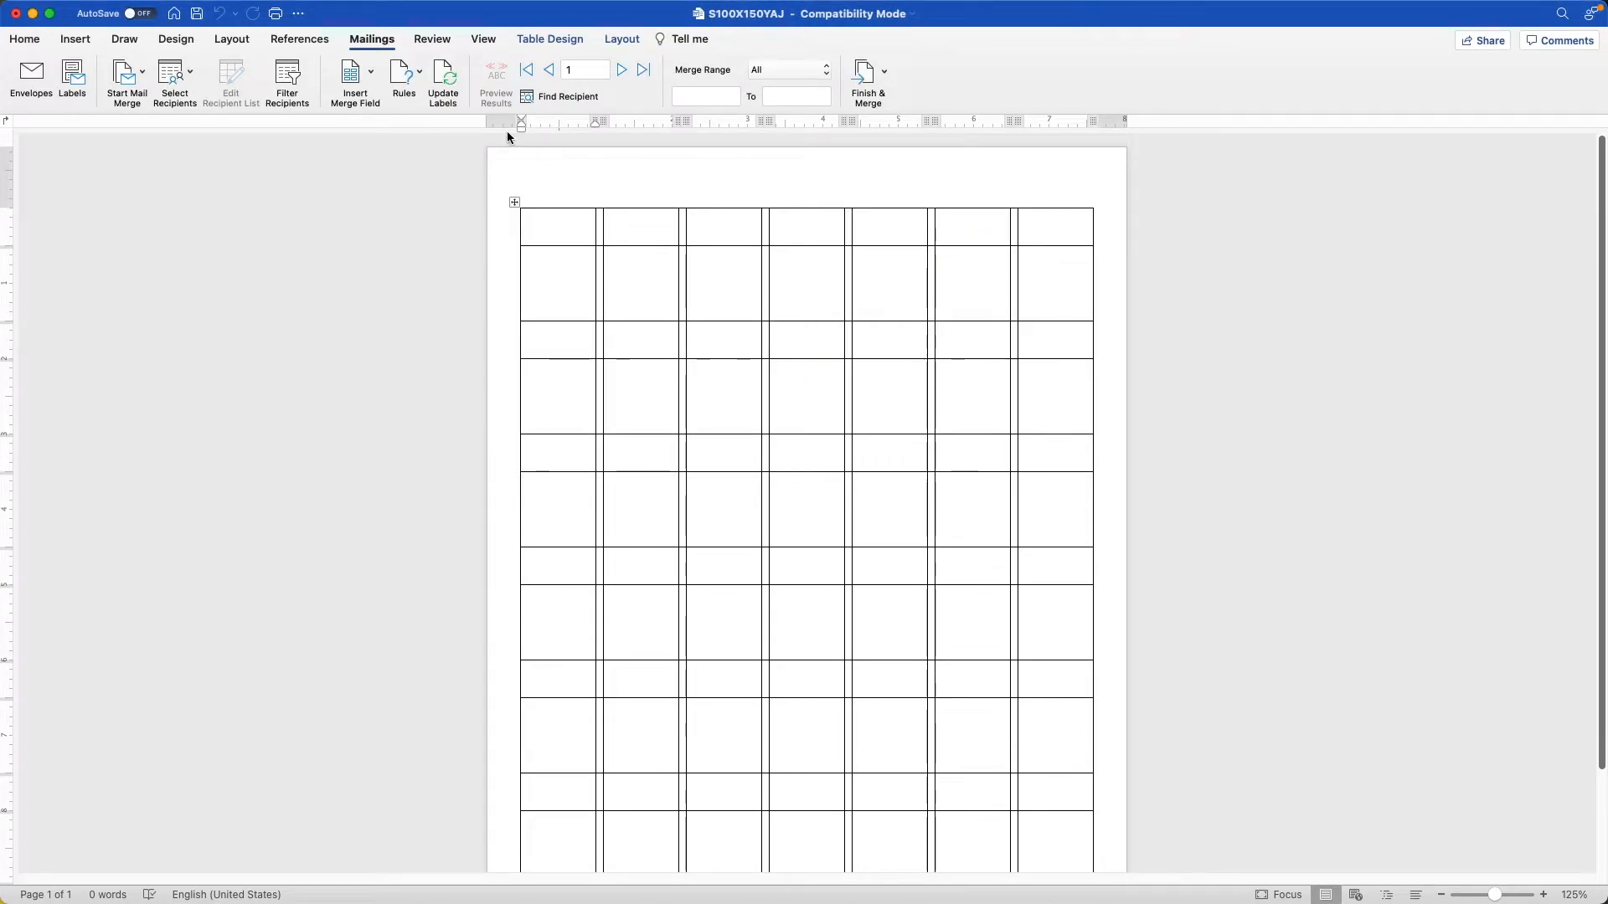
left_click(446, 78)
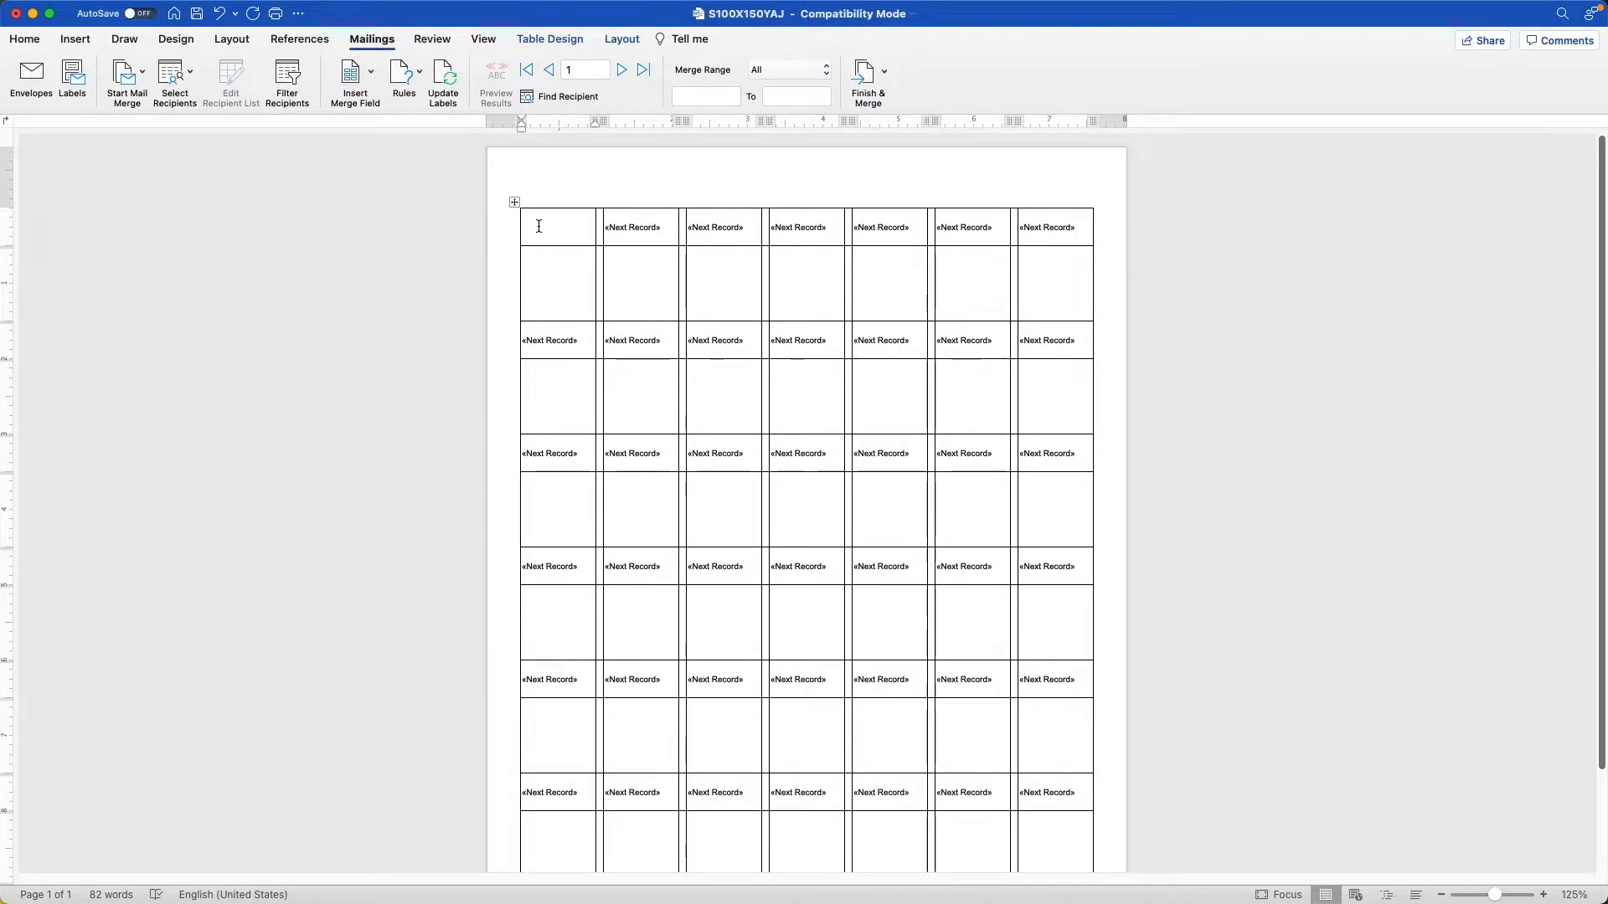
Insert the Cable_Number merge field in the first label cell of the template.
left_click(369, 80)
left_click(383, 98)
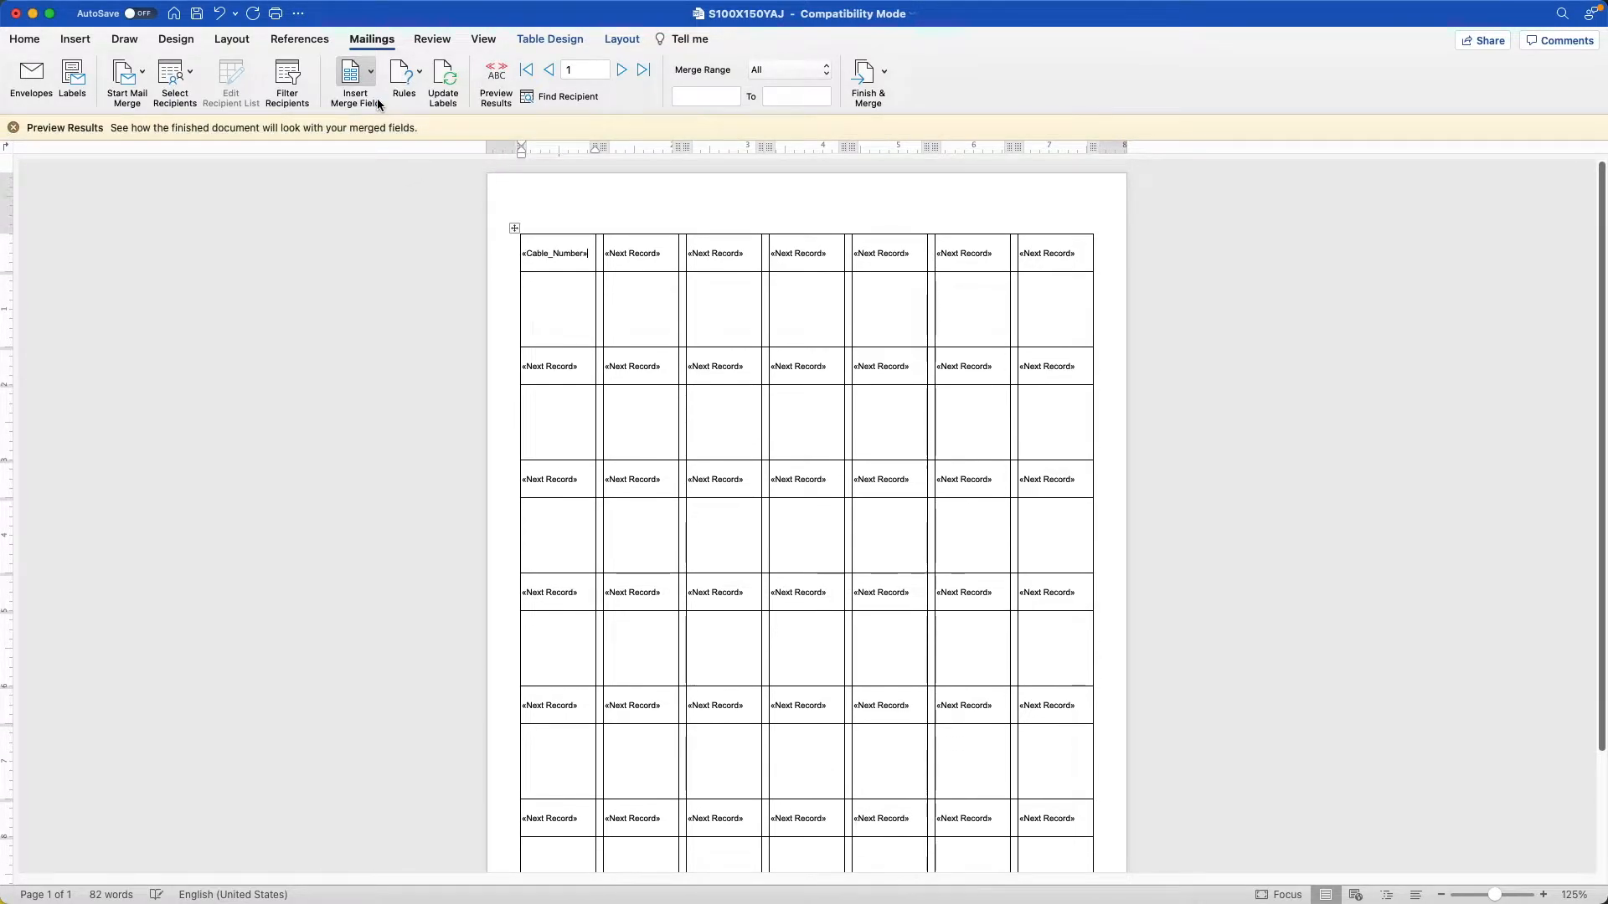
Dismiss the Preview Results hint and make the Cable_Number merge field in the first label bold.
left_click(14, 129)
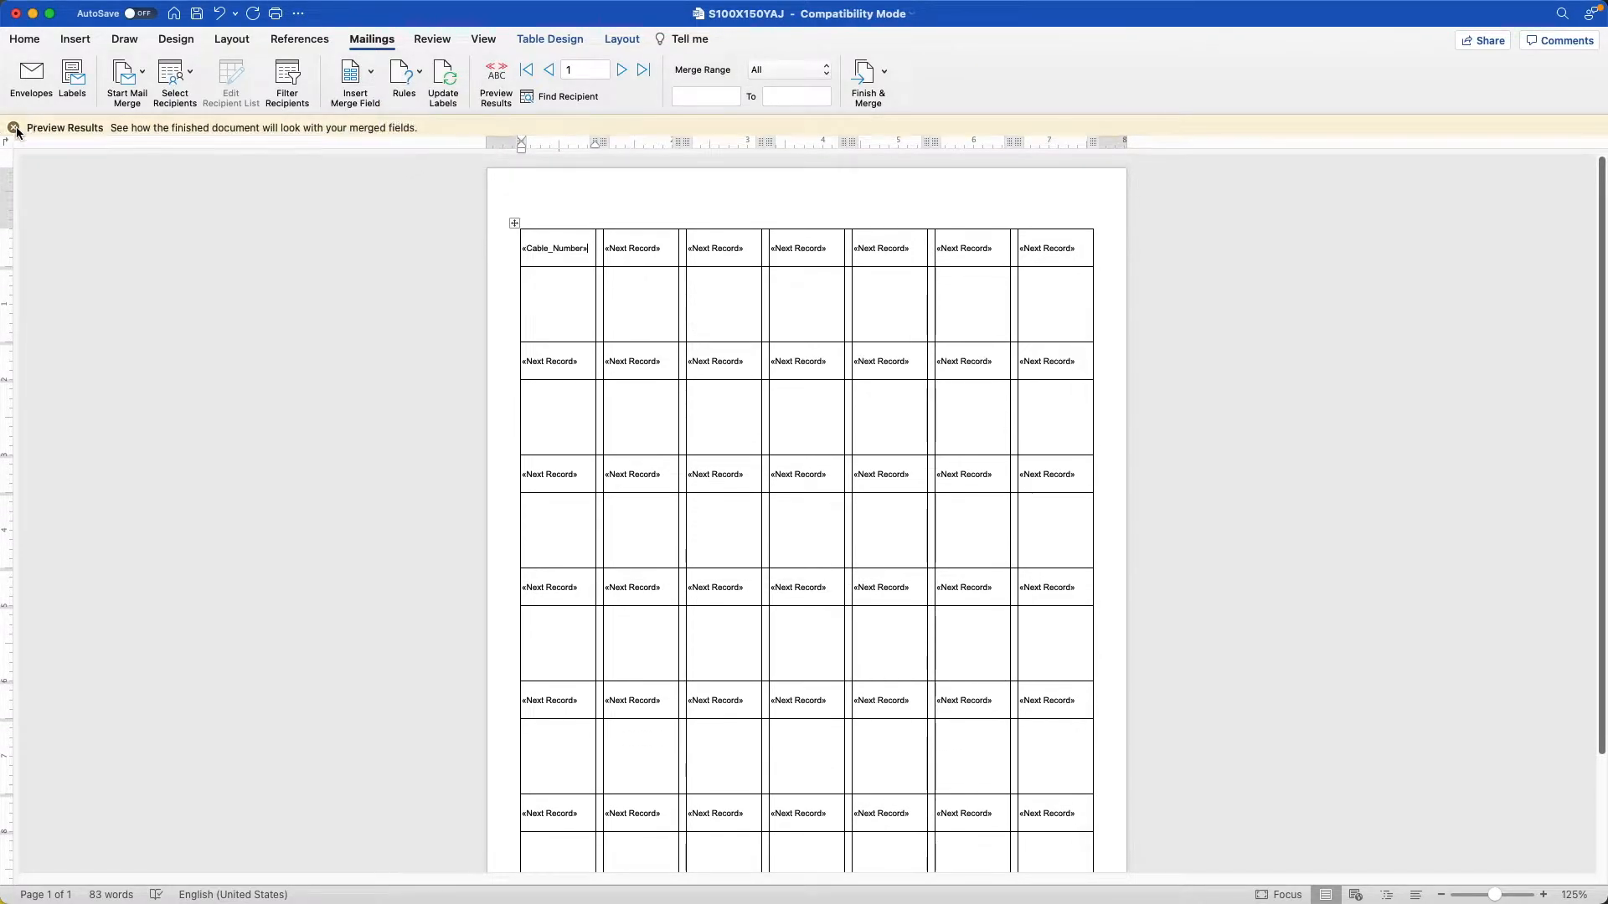
double_click(586, 228)
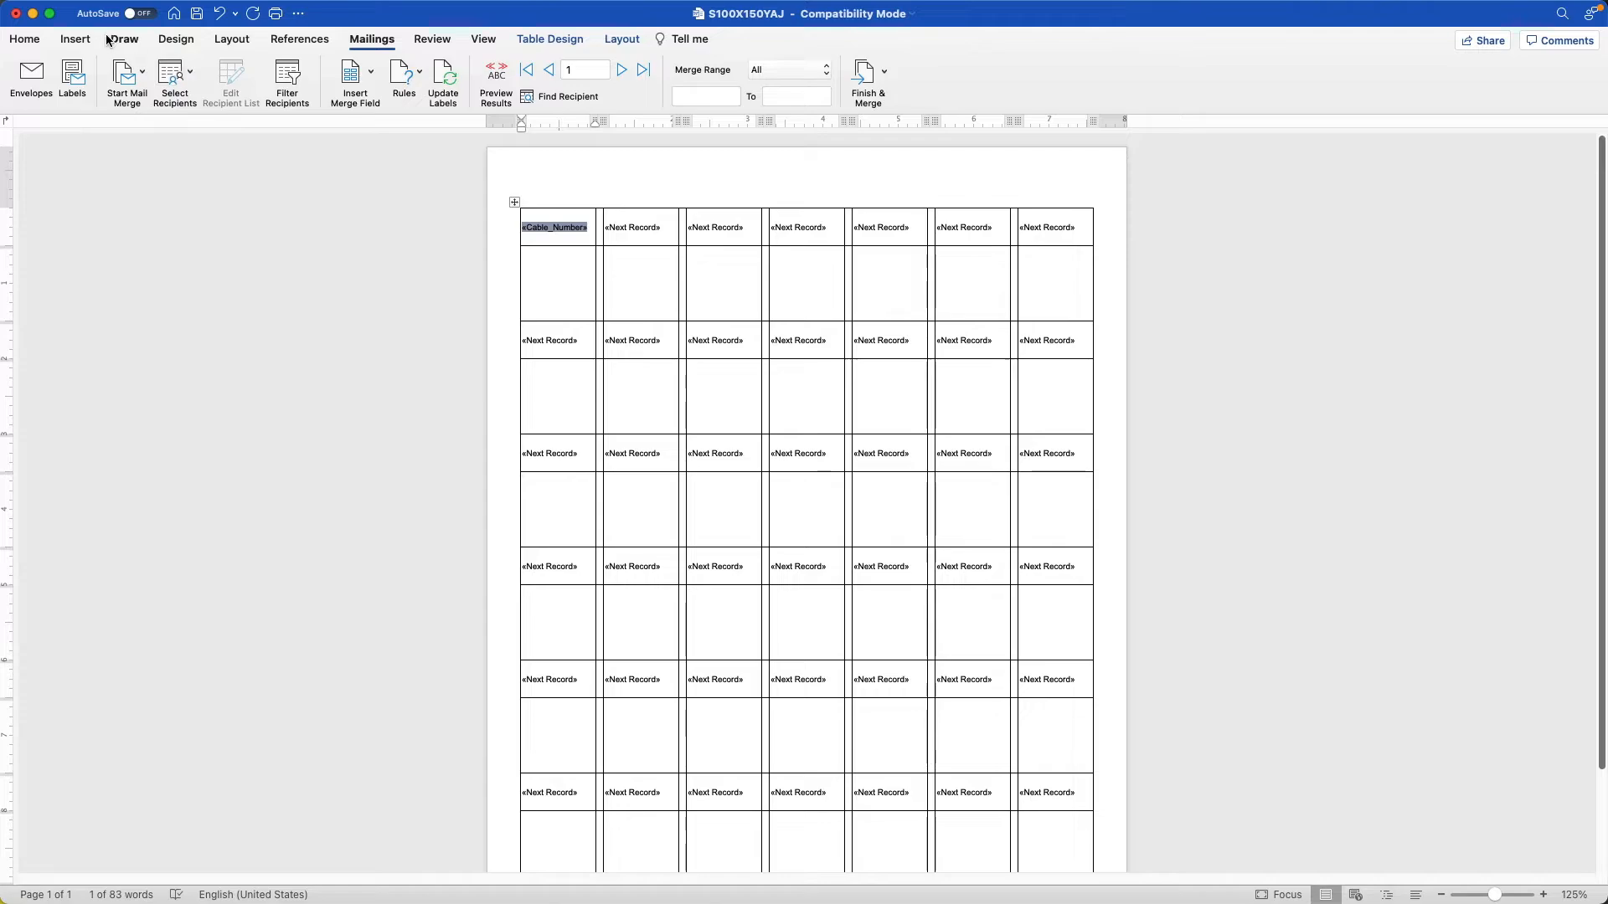
left_click(25, 39)
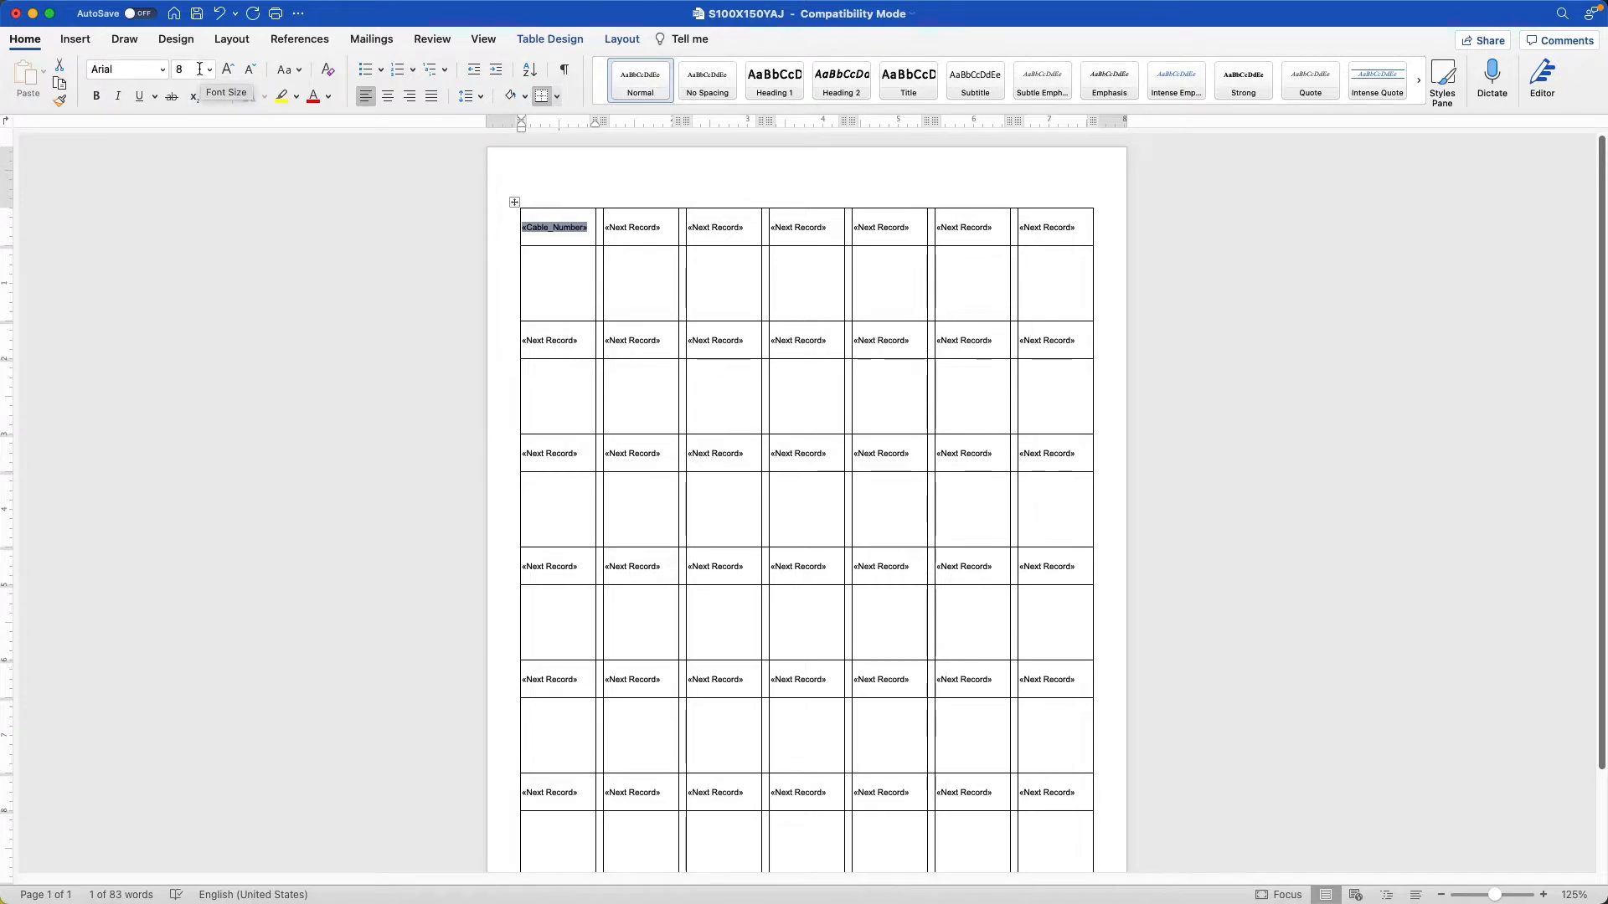
left_click(99, 98)
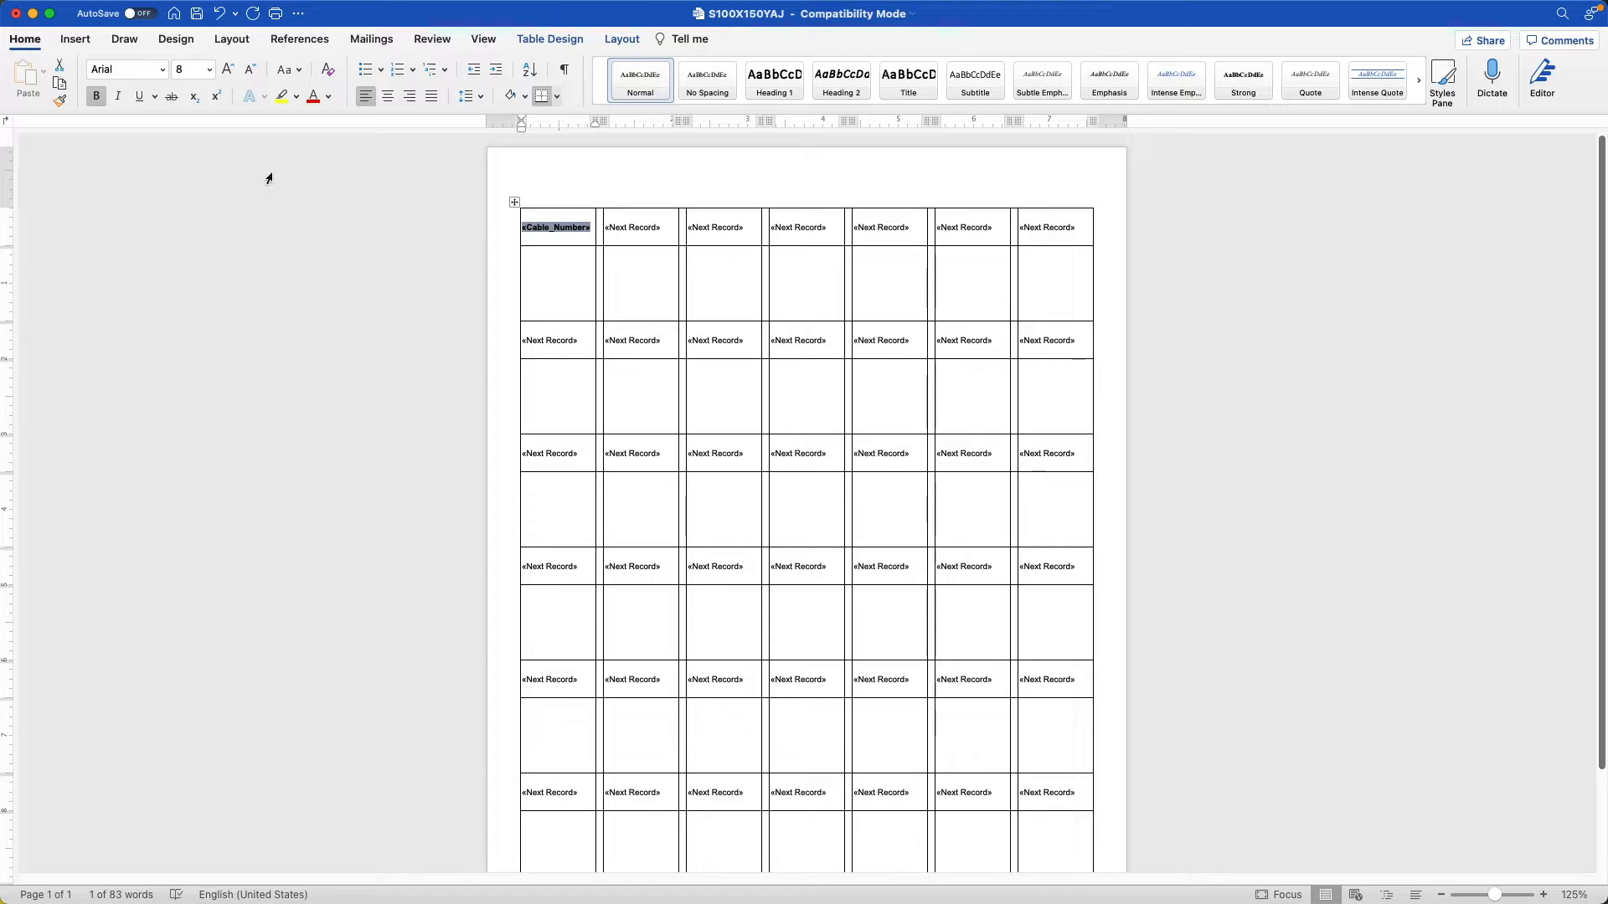
key("Right")
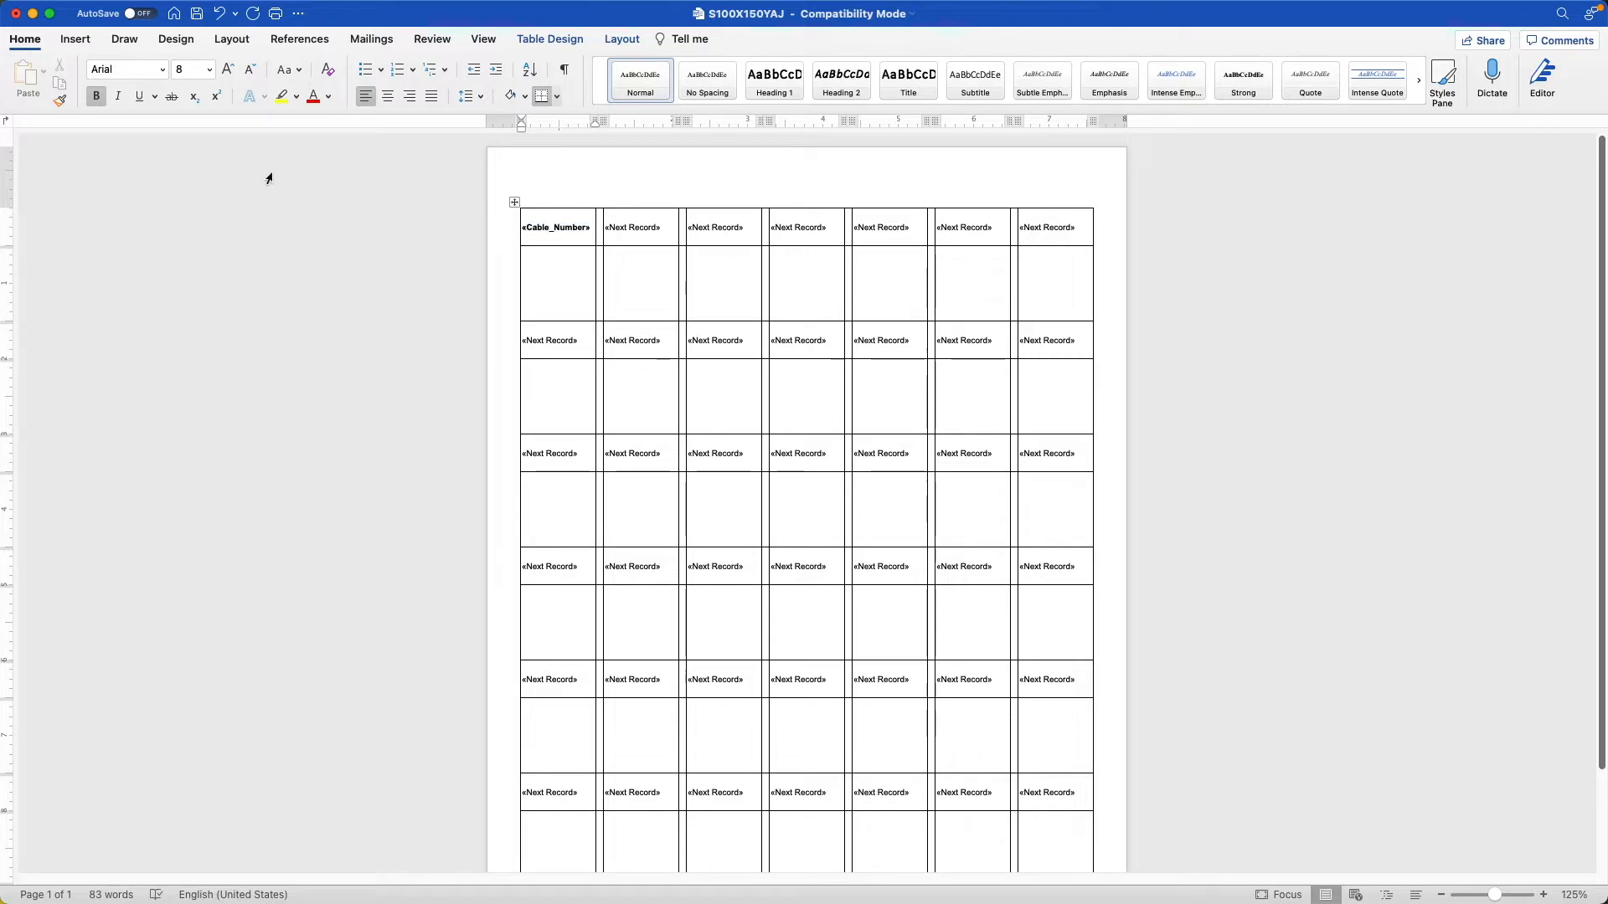
Below the cable number, add a non-bold 6.5 pt line starting with "S:" and insert the Src_DeviceSrc_Socket merge field.
key("Return")
left_click(98, 98)
left_click(210, 68)
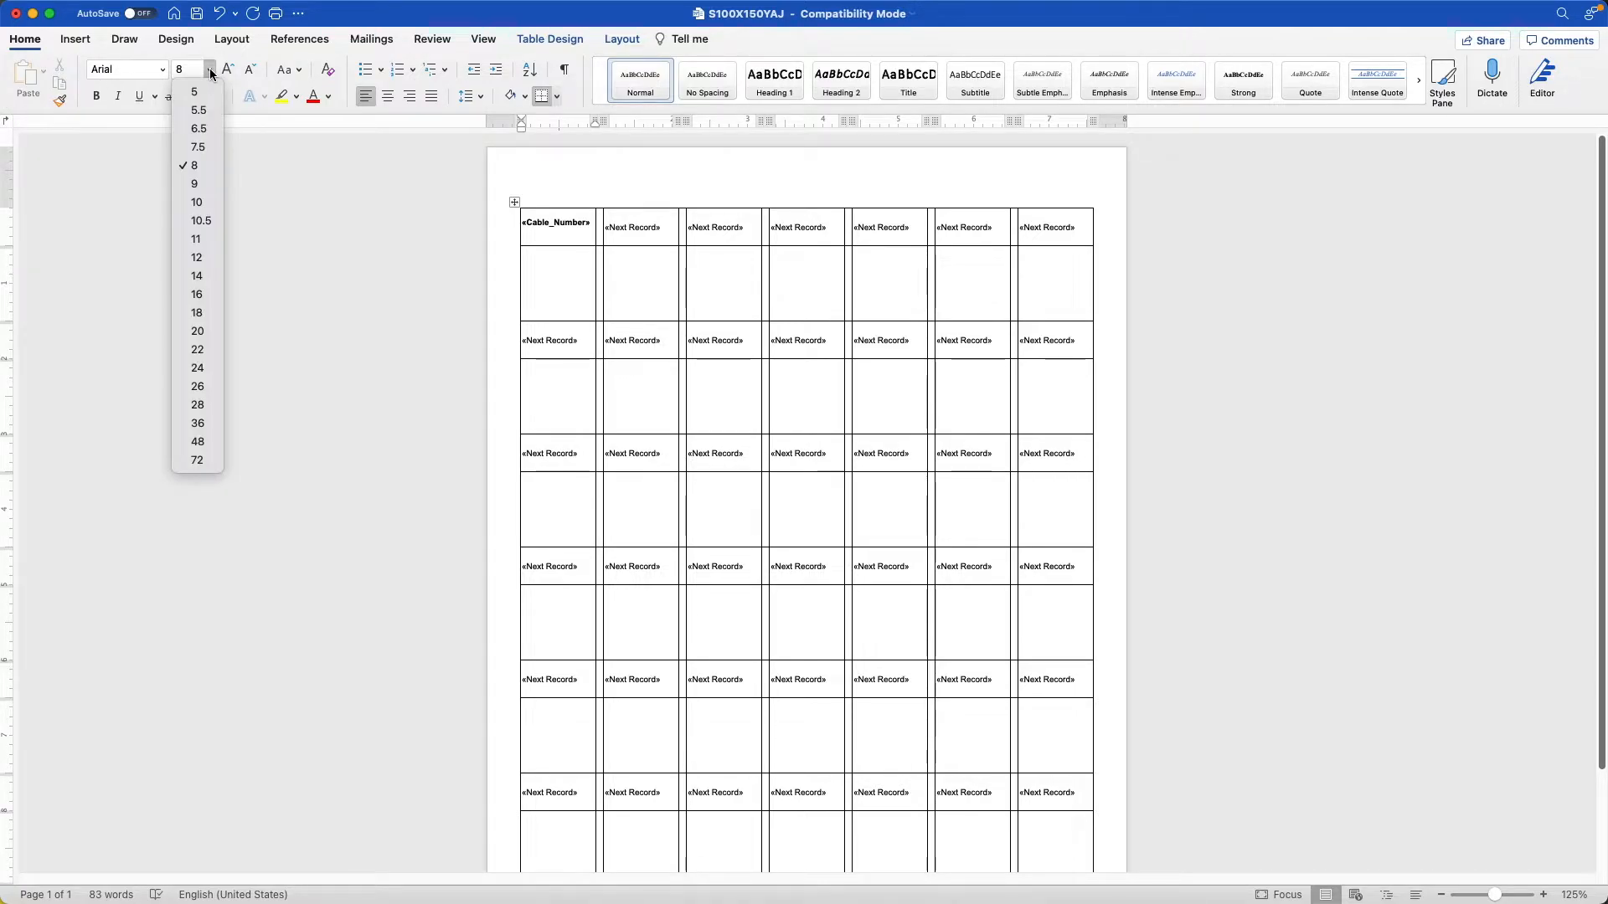
left_click(208, 128)
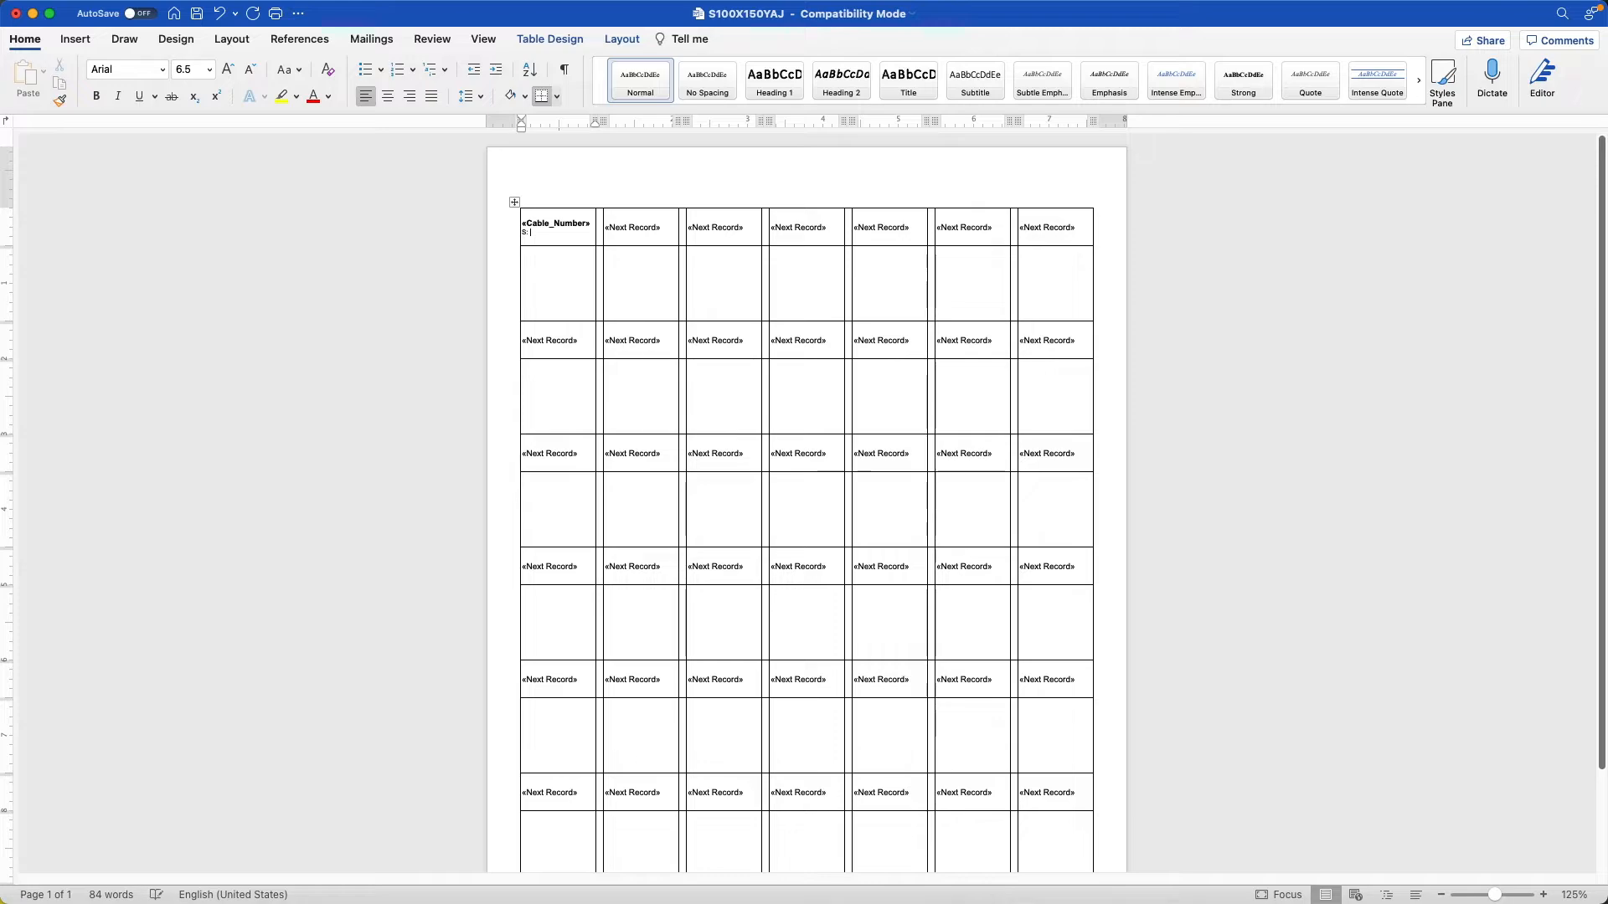
left_click(370, 40)
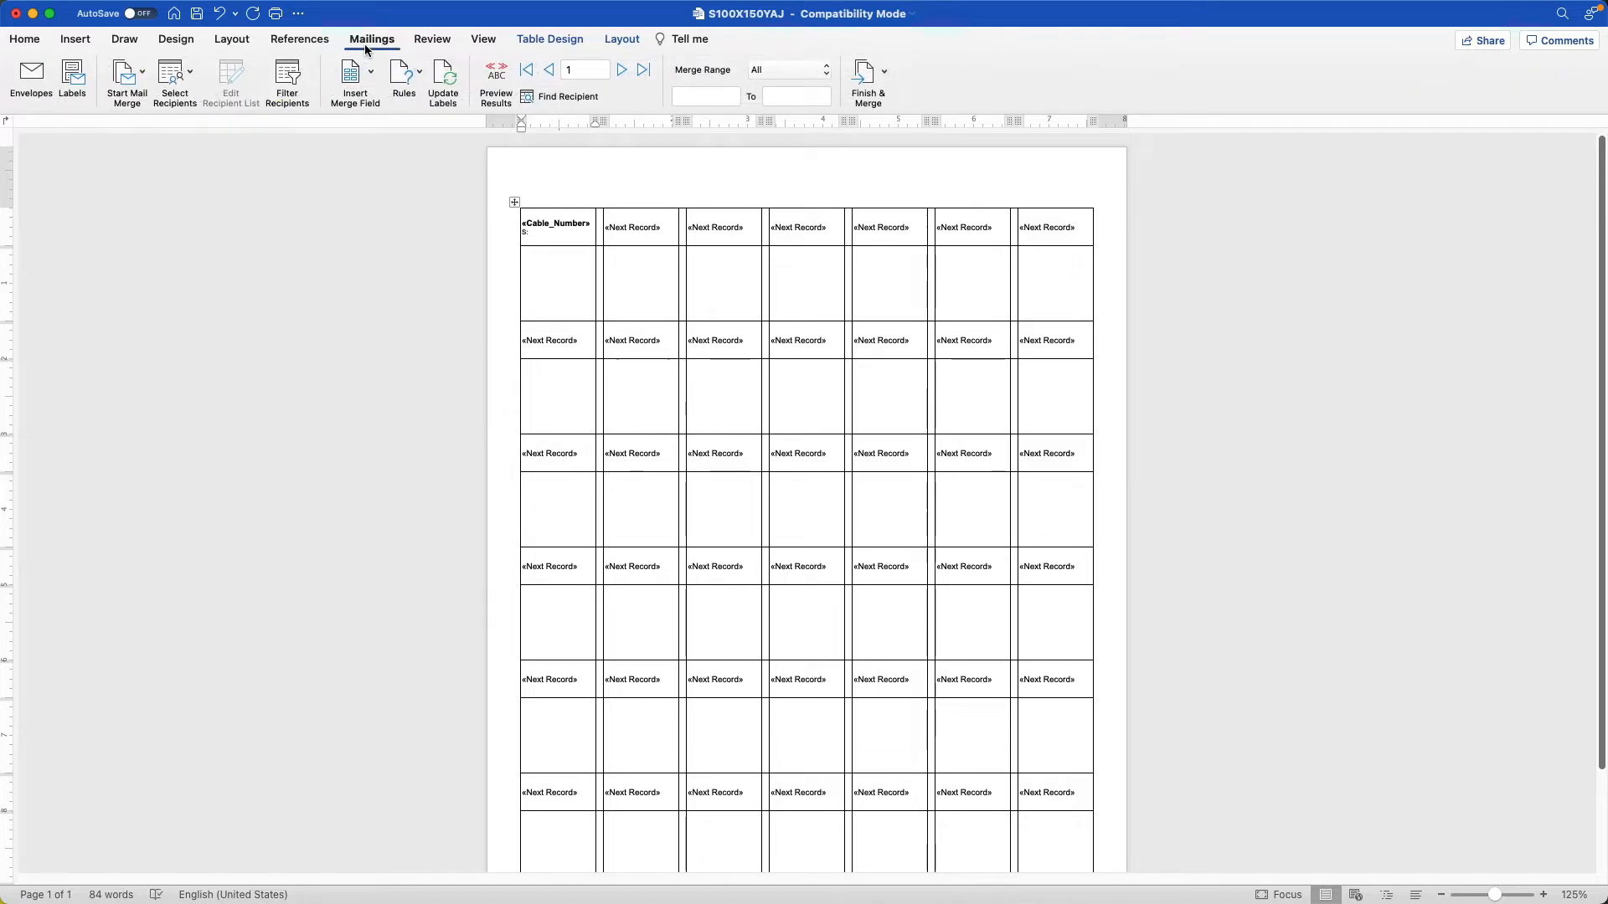
left_click(363, 74)
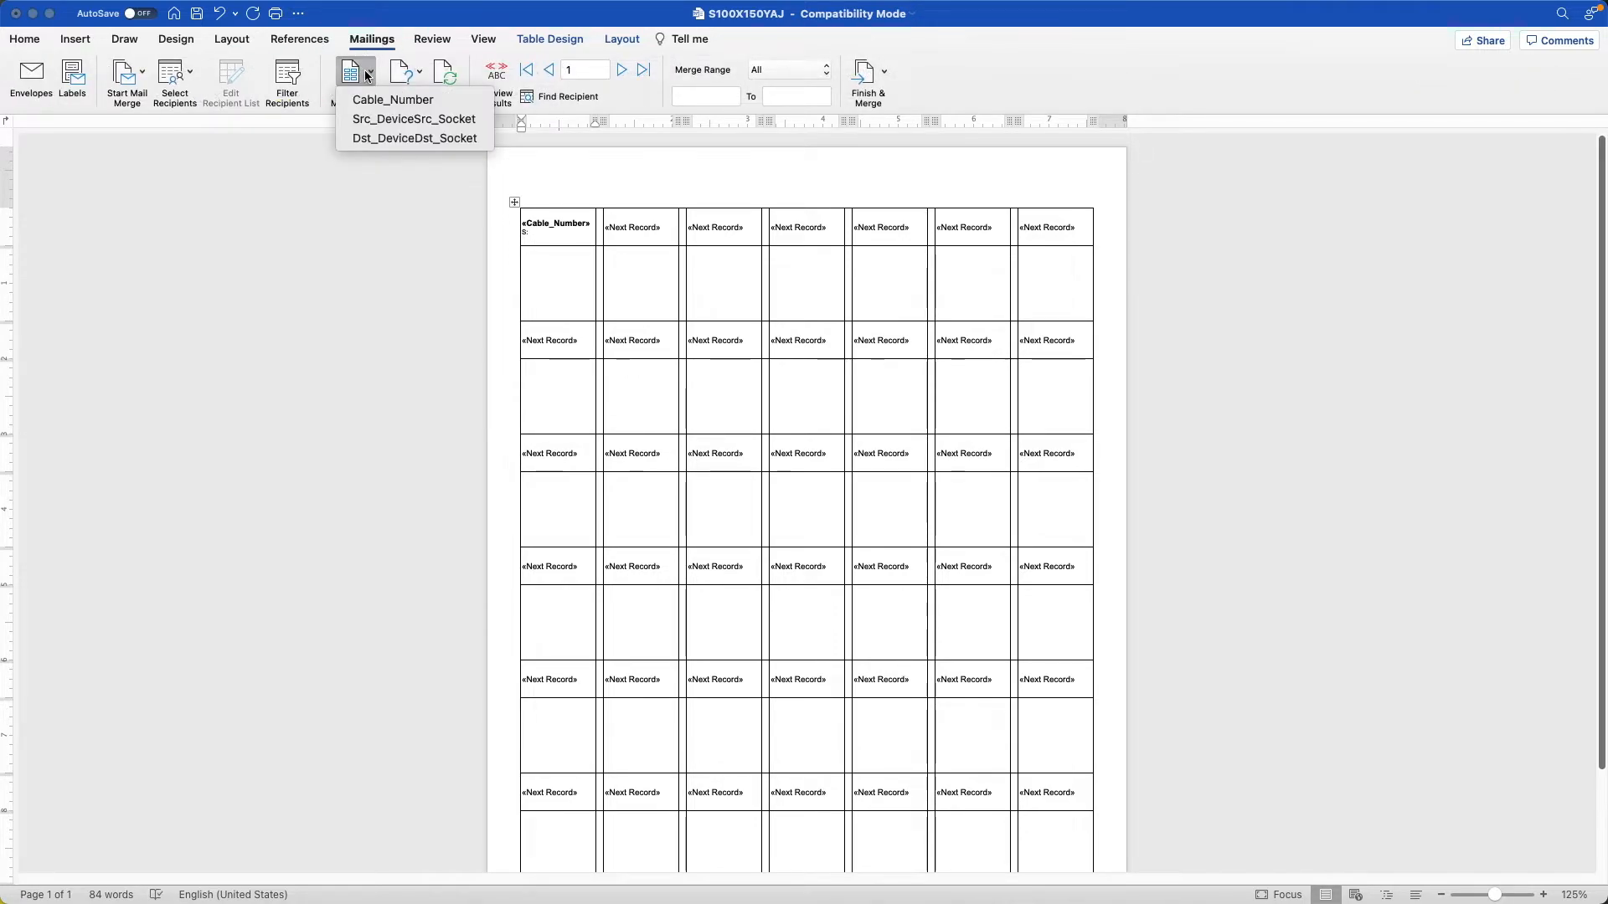
left_click(391, 125)
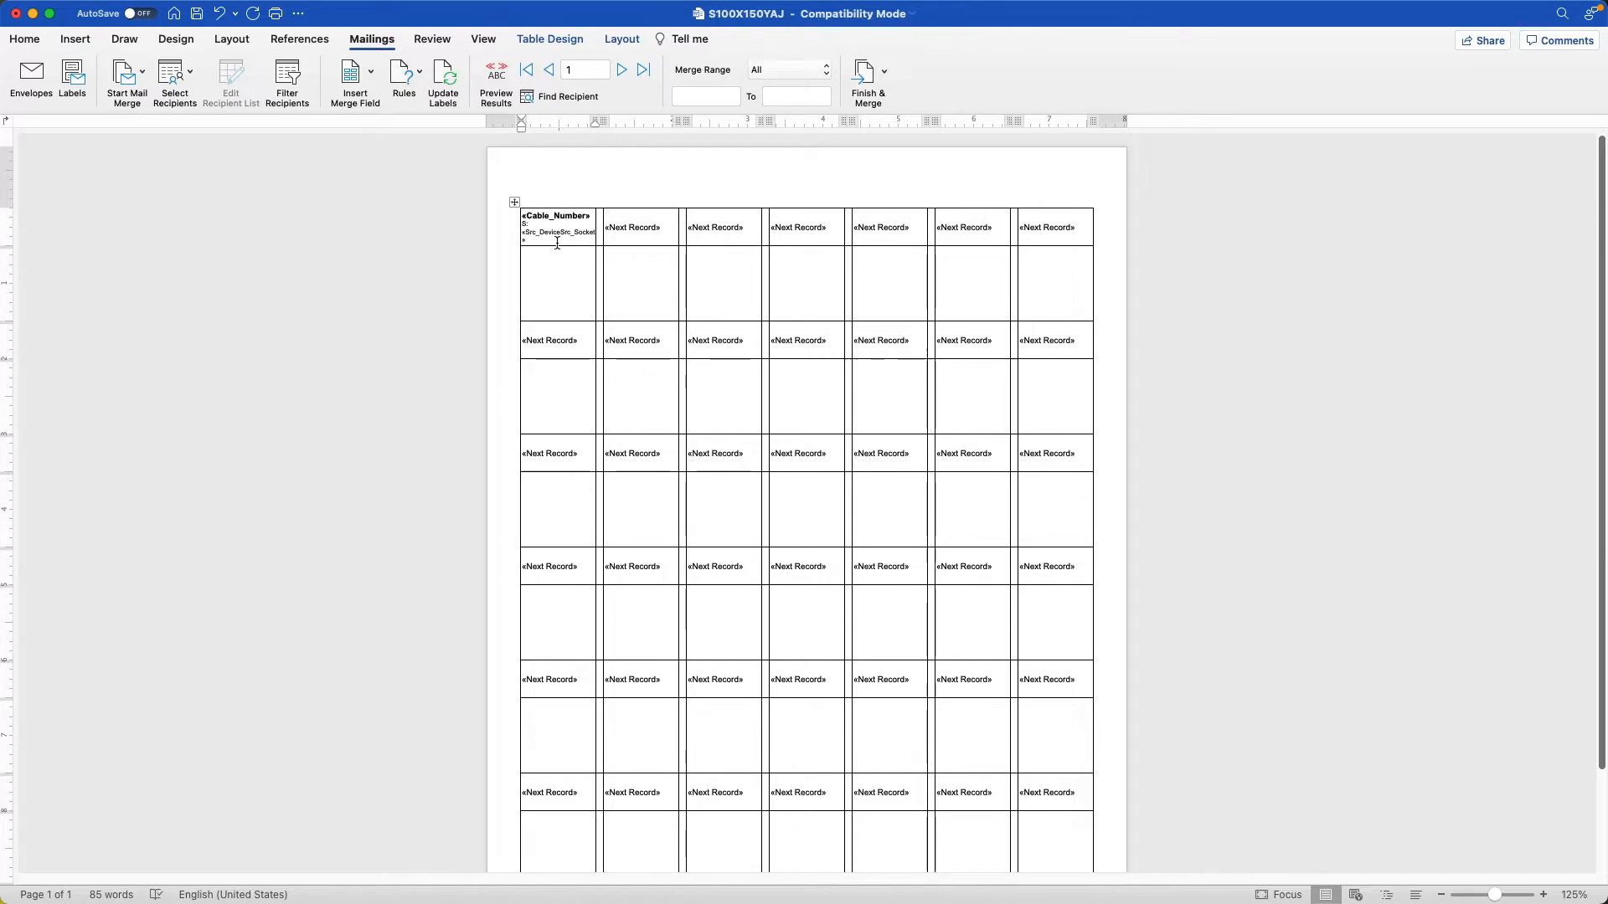
Add another line starting with "D:" to the first label and insert the Dst_DeviceDst_Socket merge field.
key("Return")
type("D:")
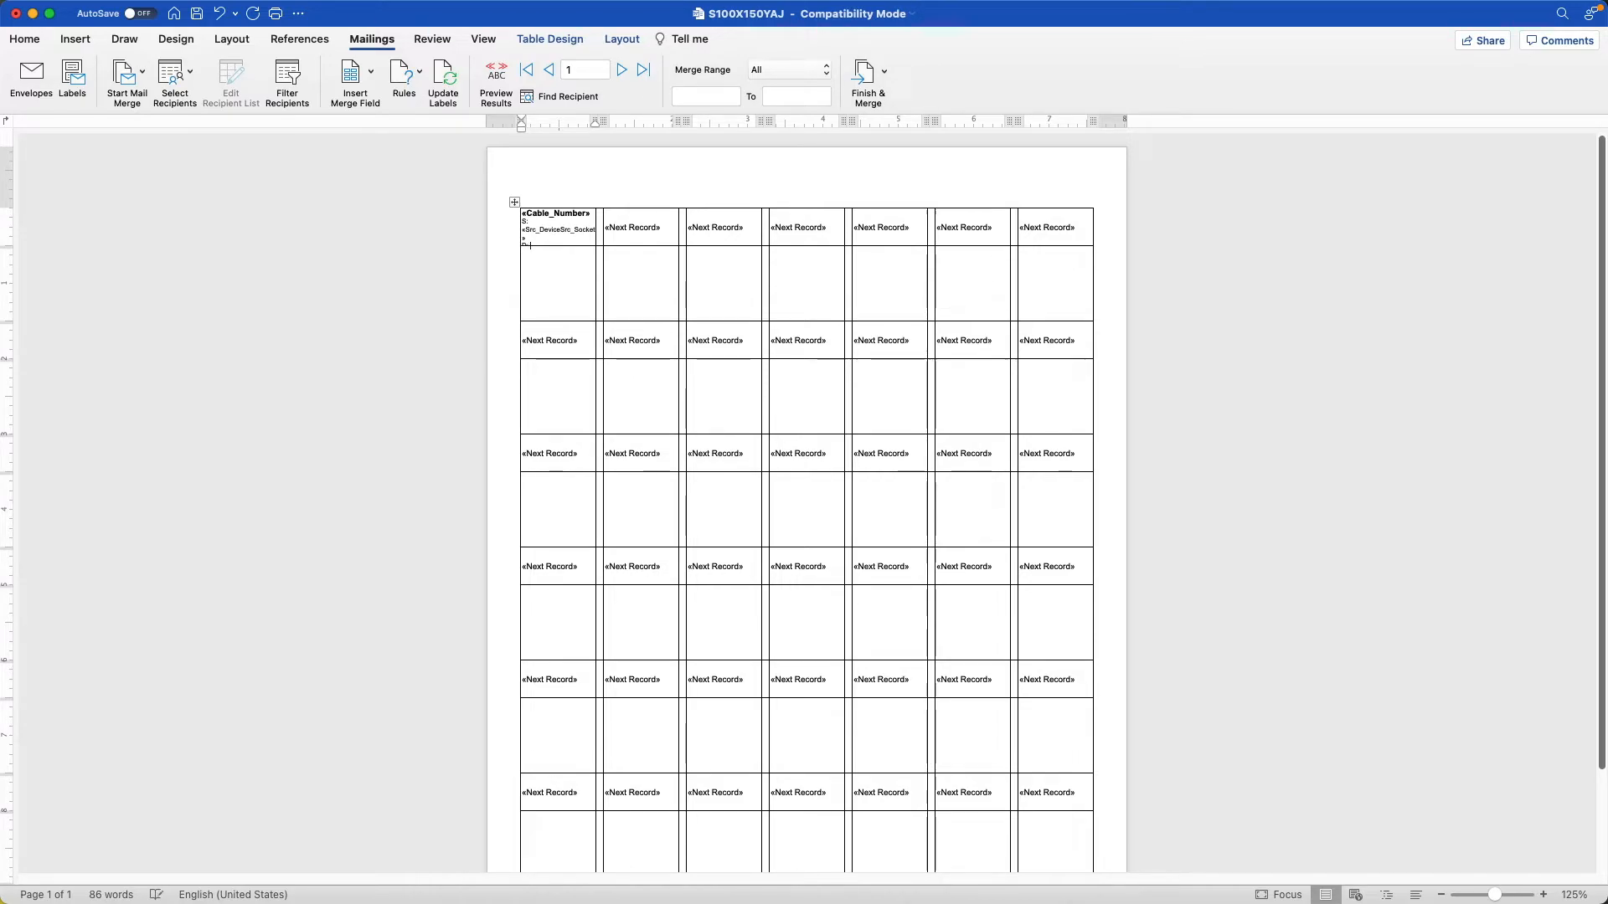
left_click(365, 89)
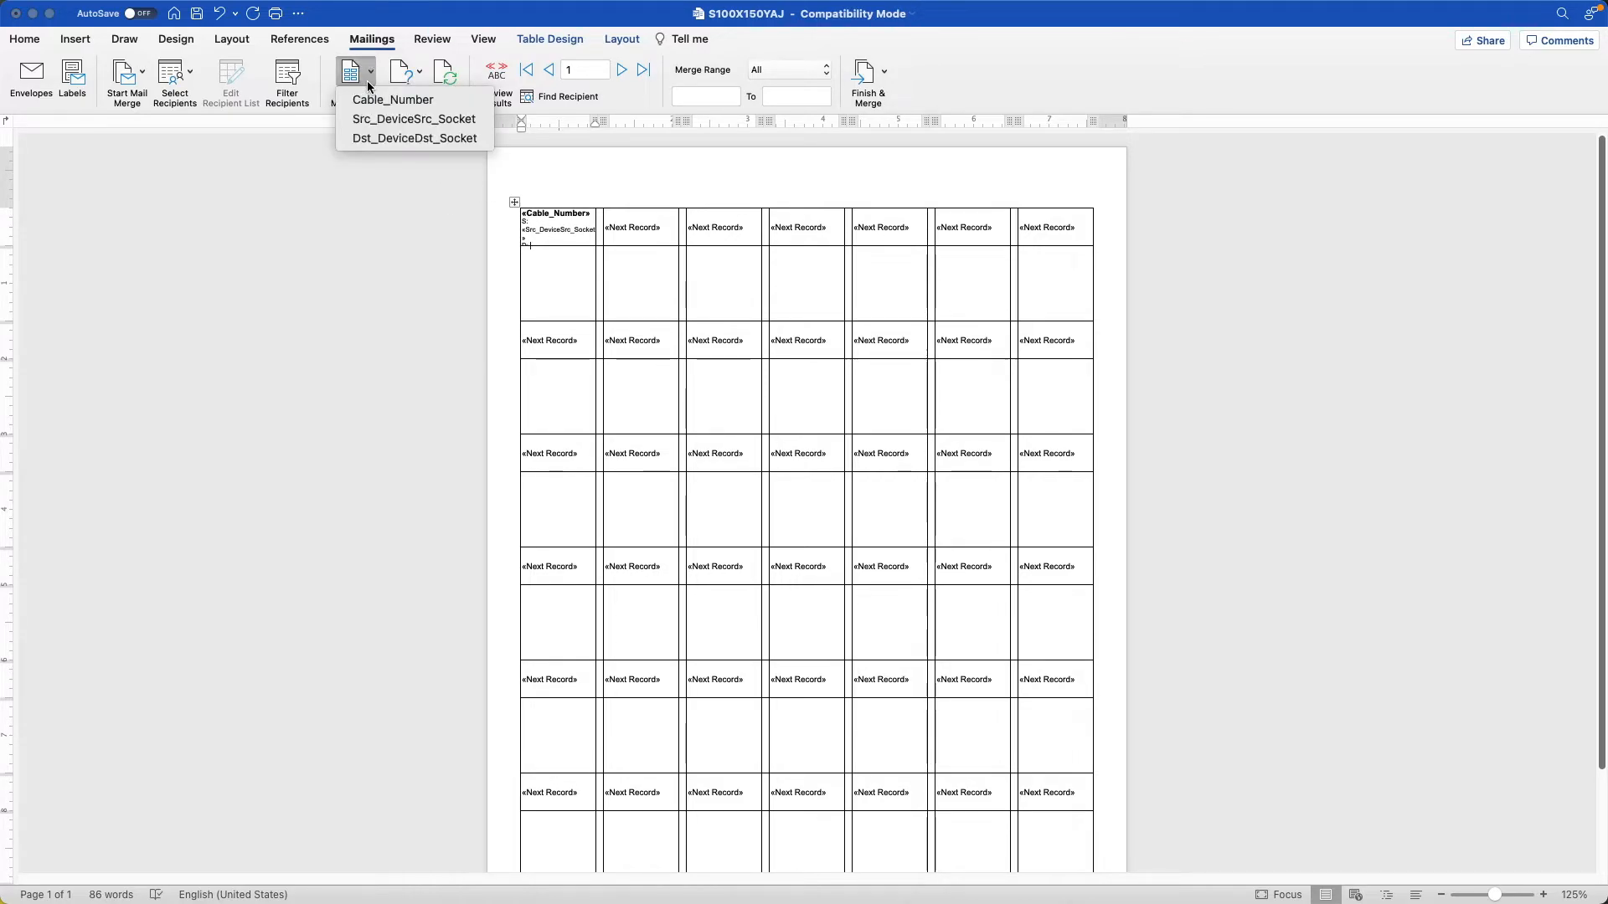
left_click(379, 136)
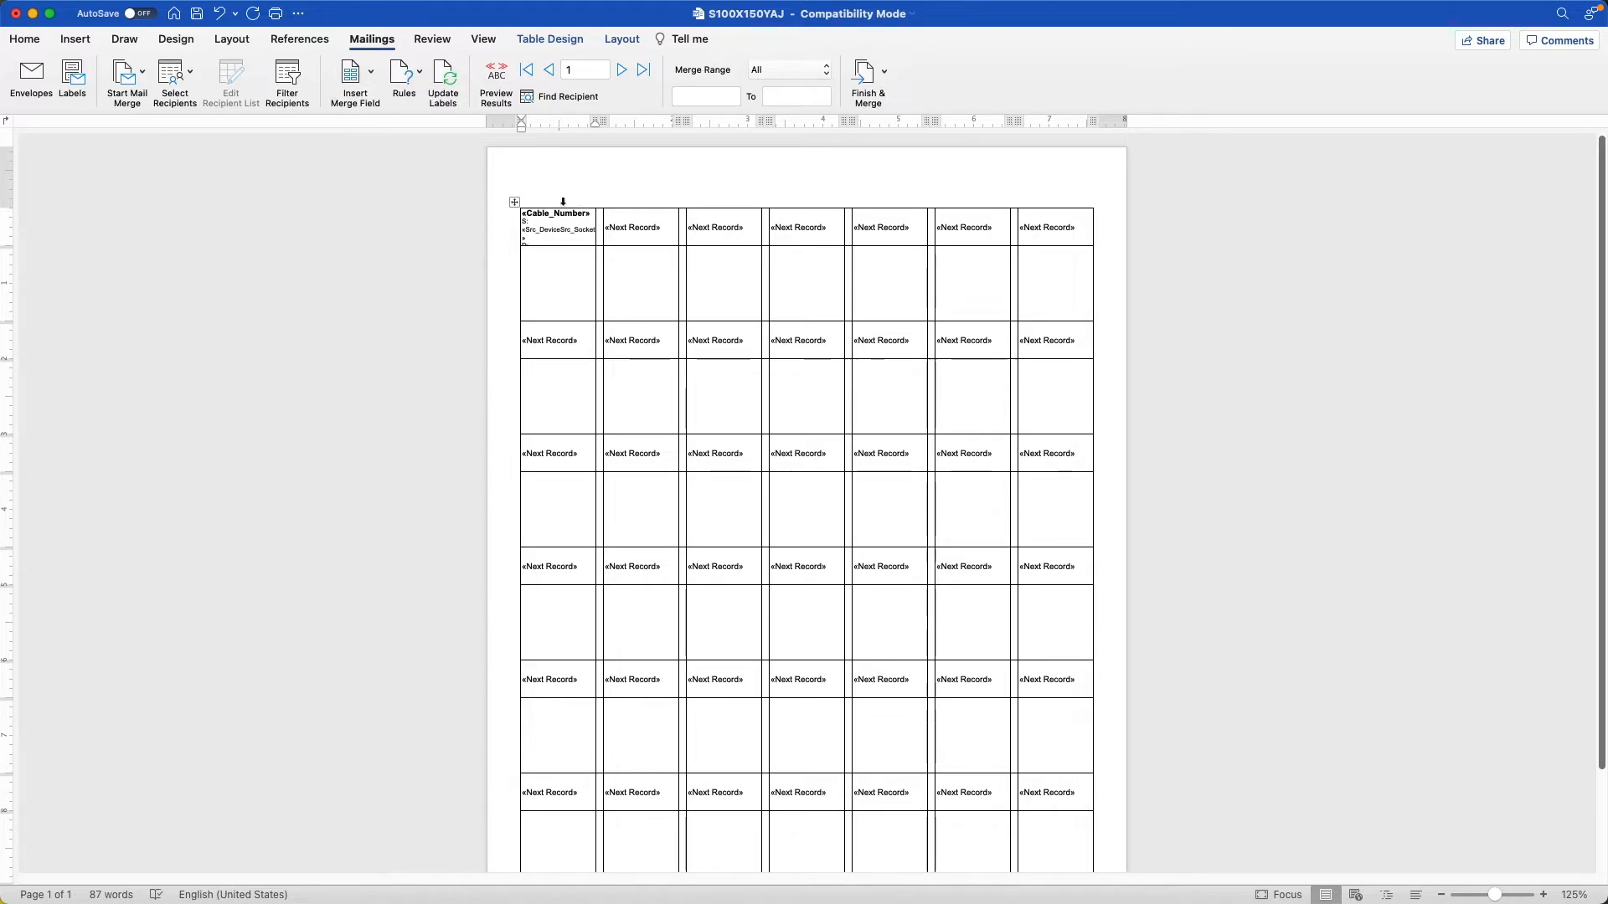
Preview the first label's merged data, return to the fields, and update the labels to copy its layout into every label.
left_click(499, 77)
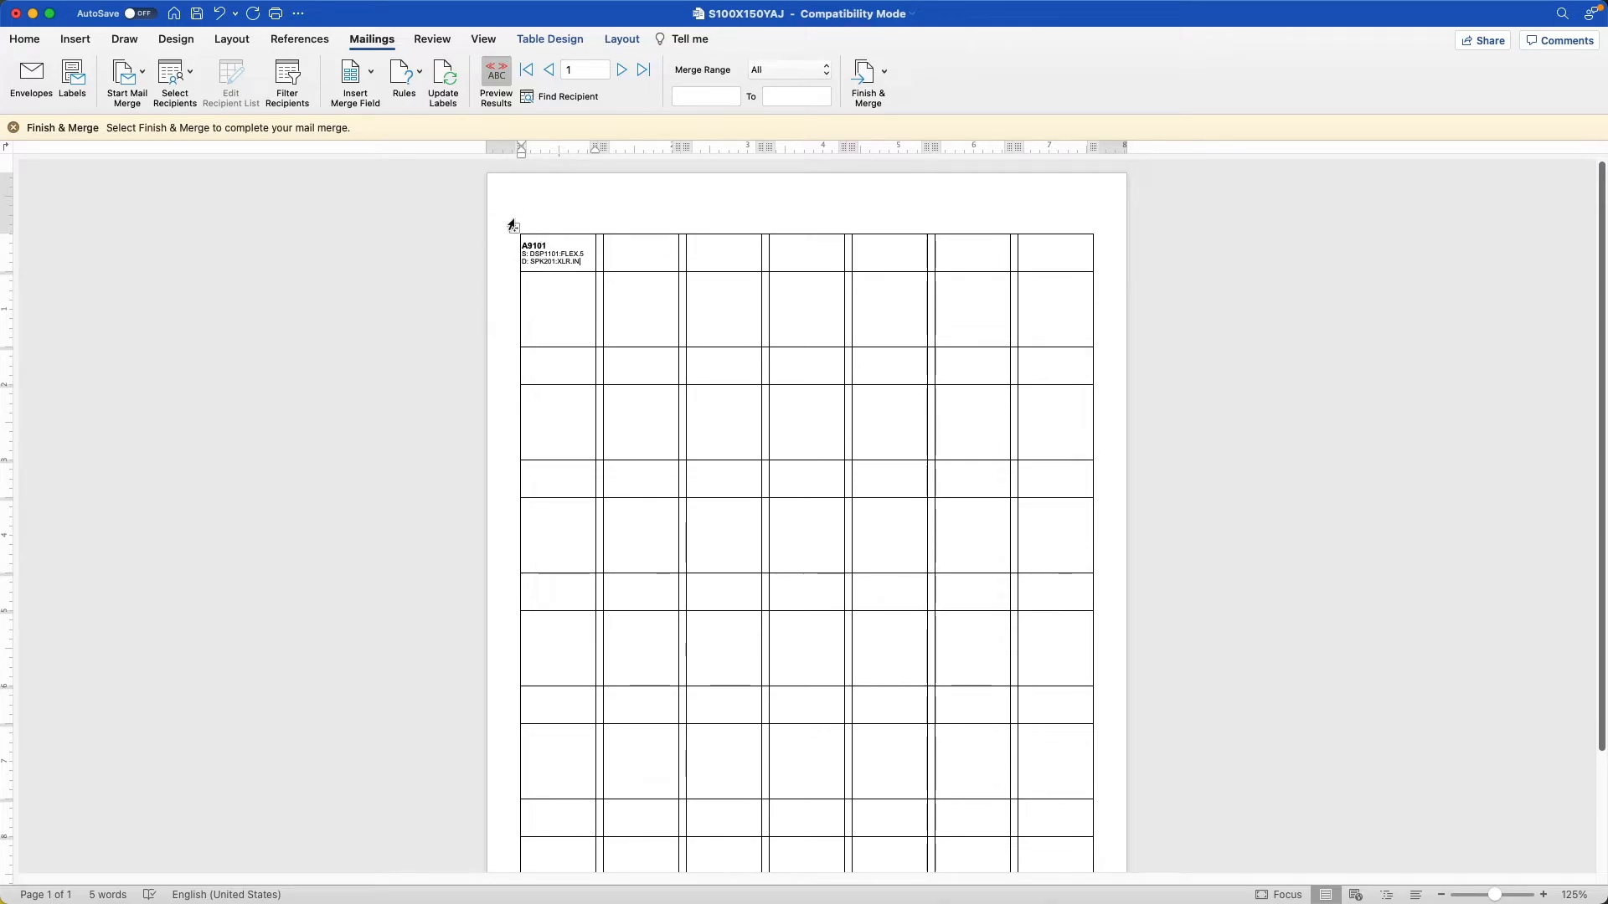
left_click(494, 73)
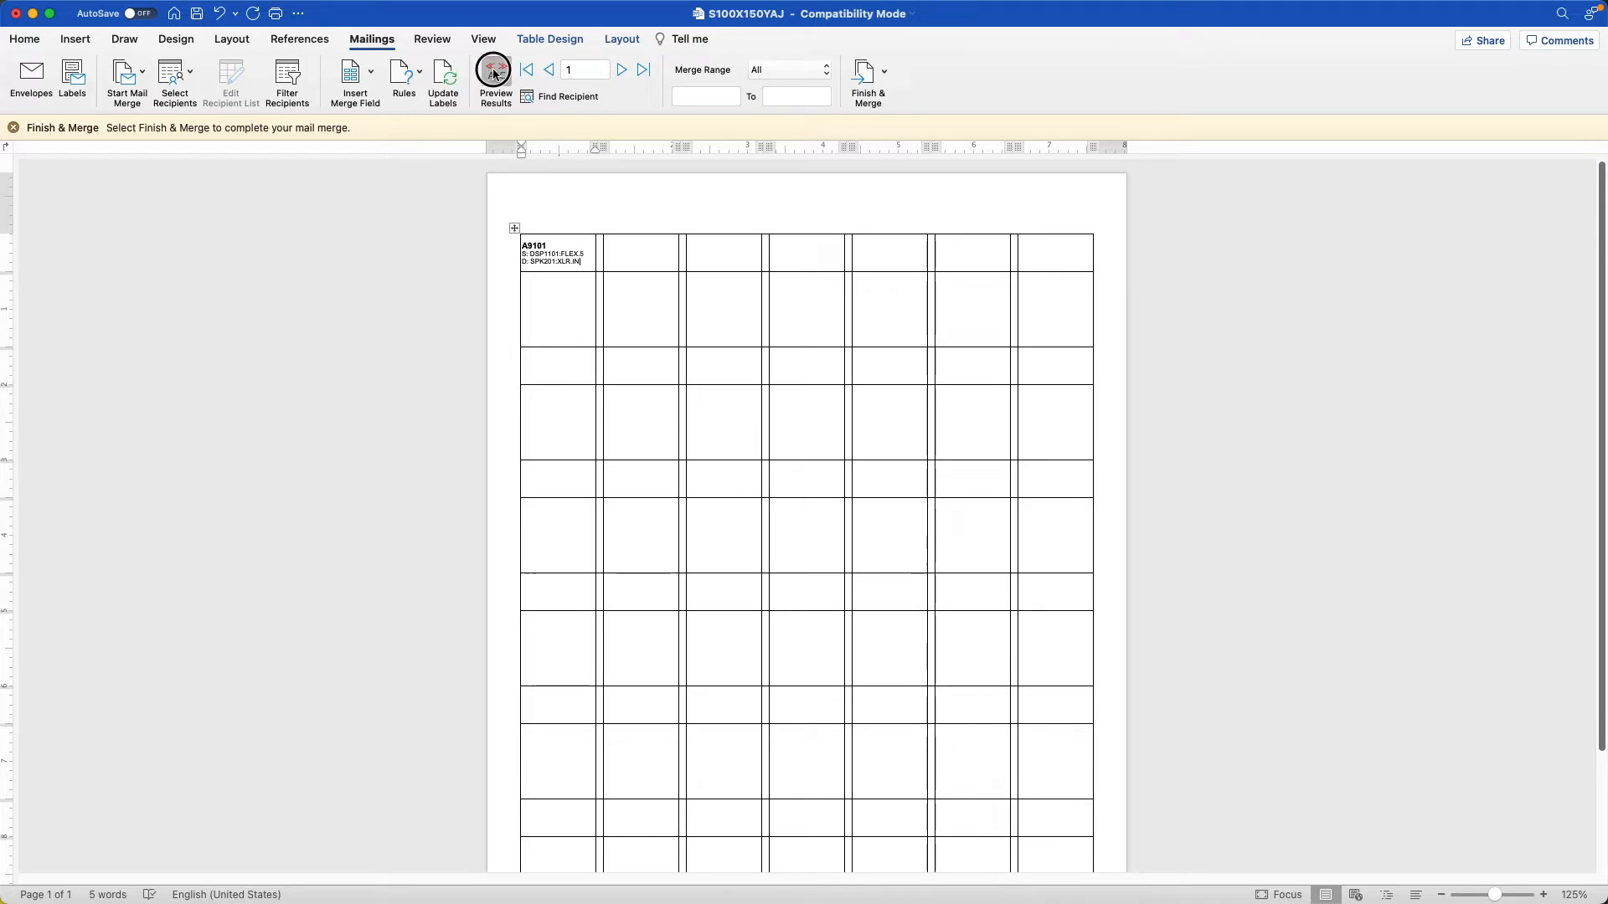
left_click(446, 77)
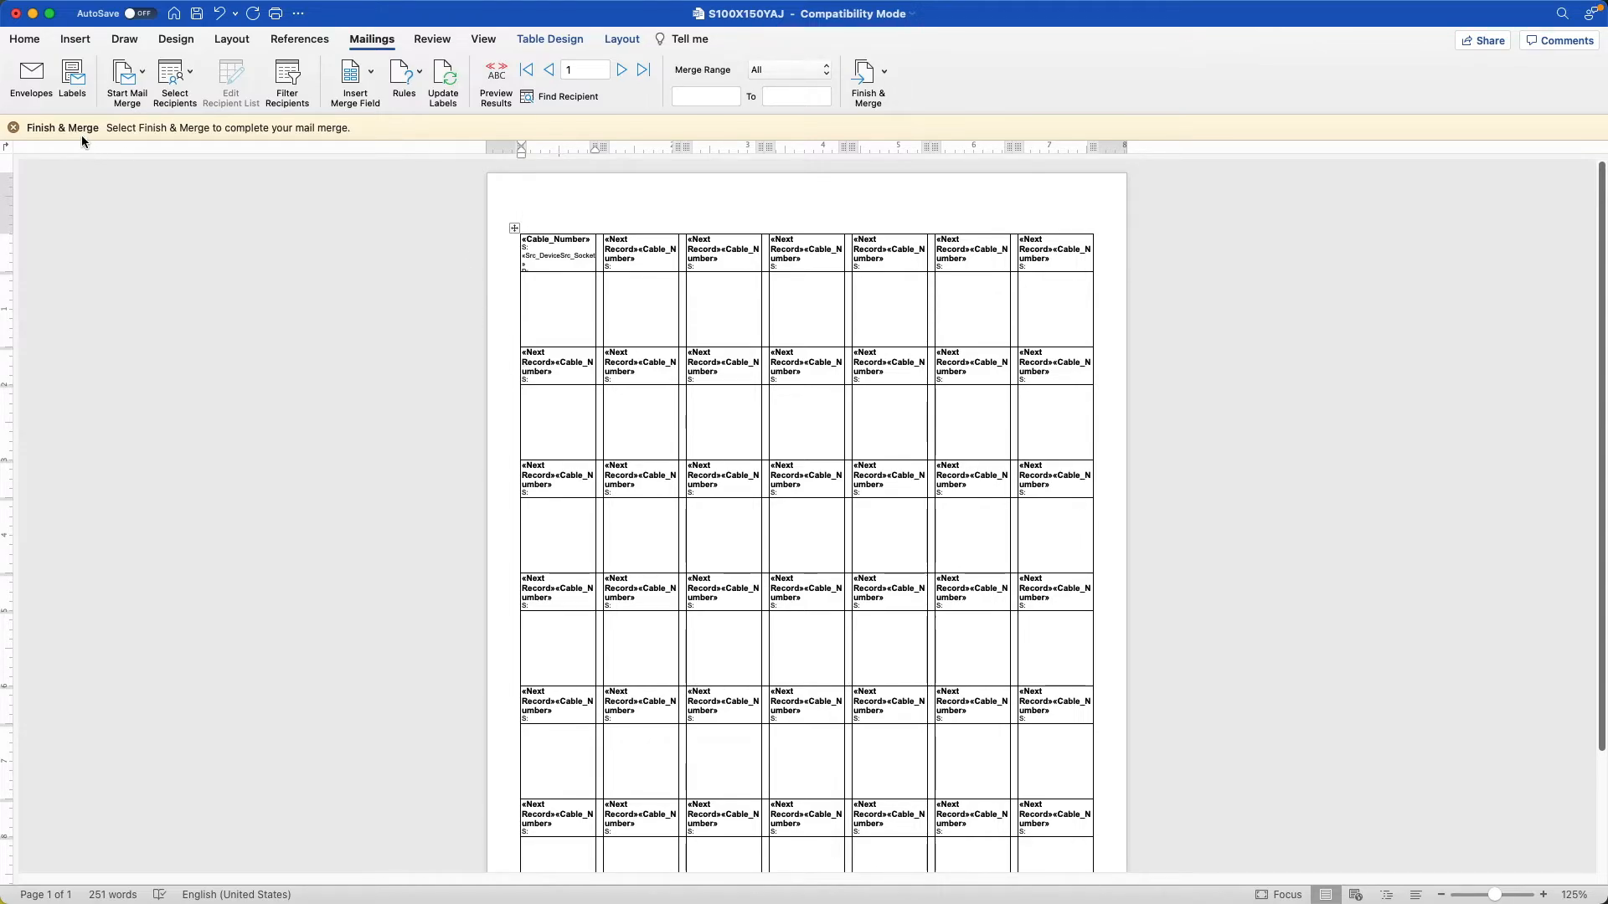
left_click(13, 127)
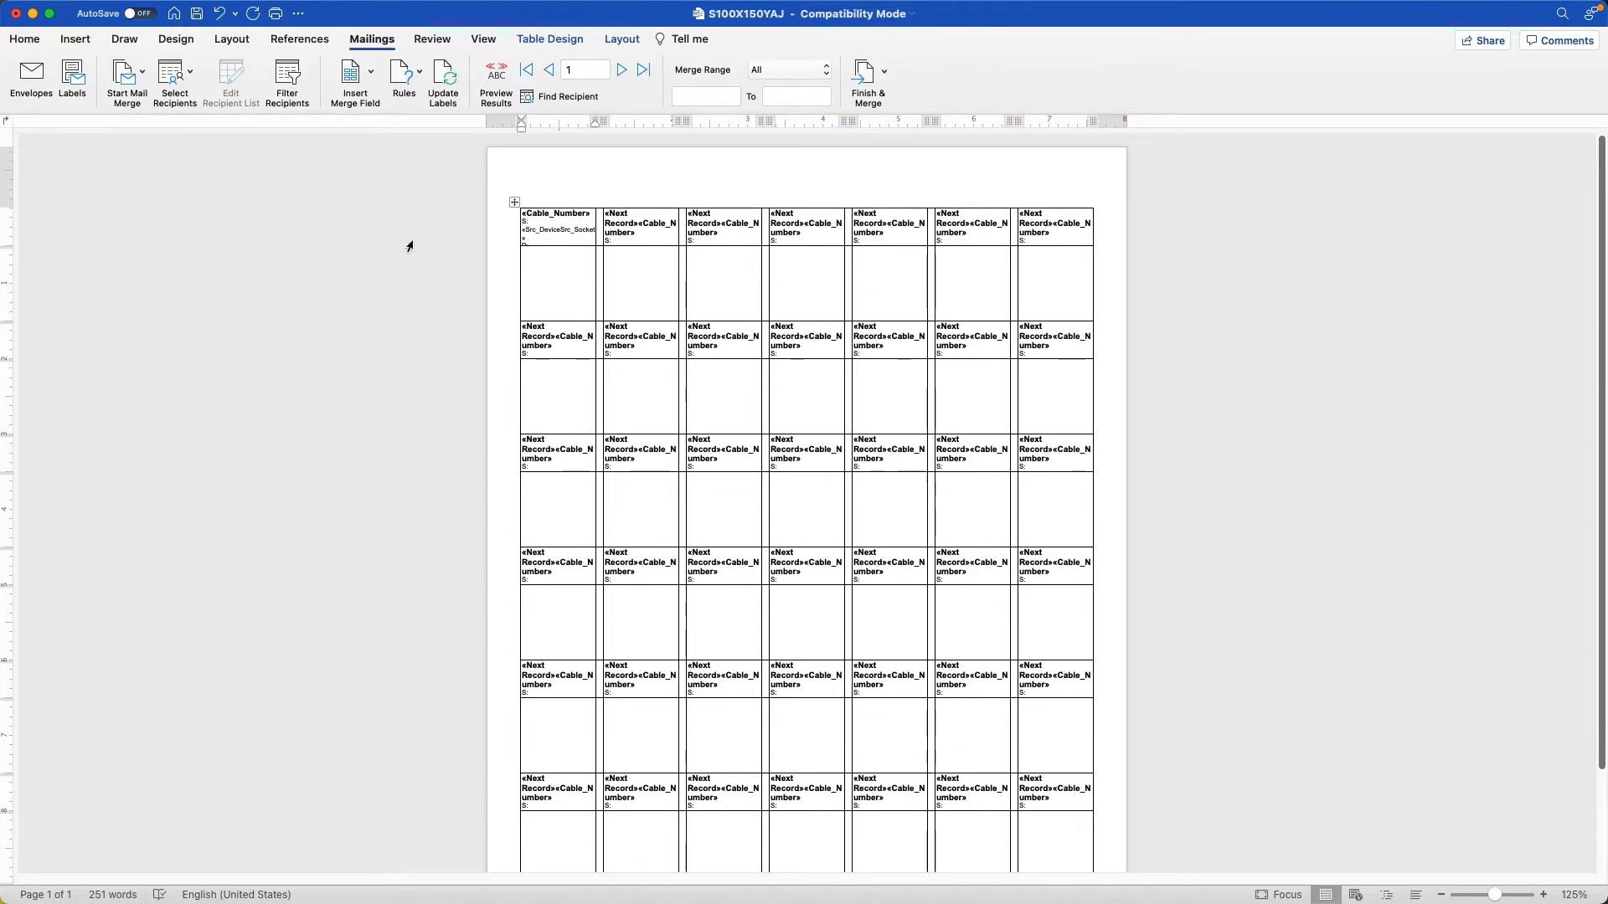
Preview the merged data in all labels, return to the fields, and finish the merge as individual documents for editing.
left_click(494, 76)
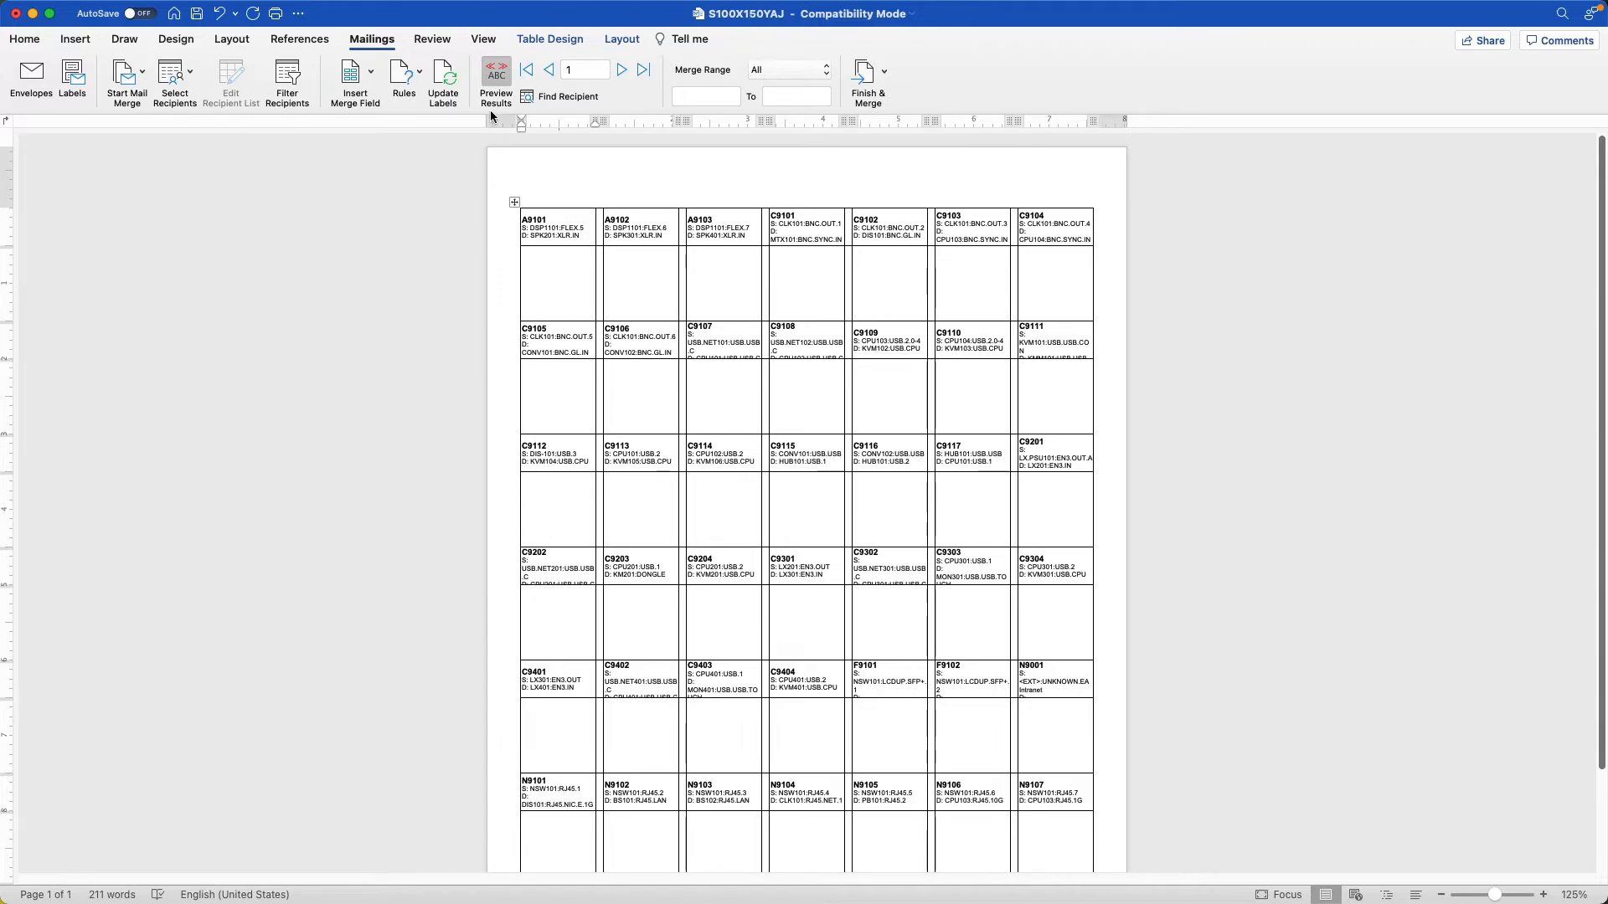
left_click(493, 75)
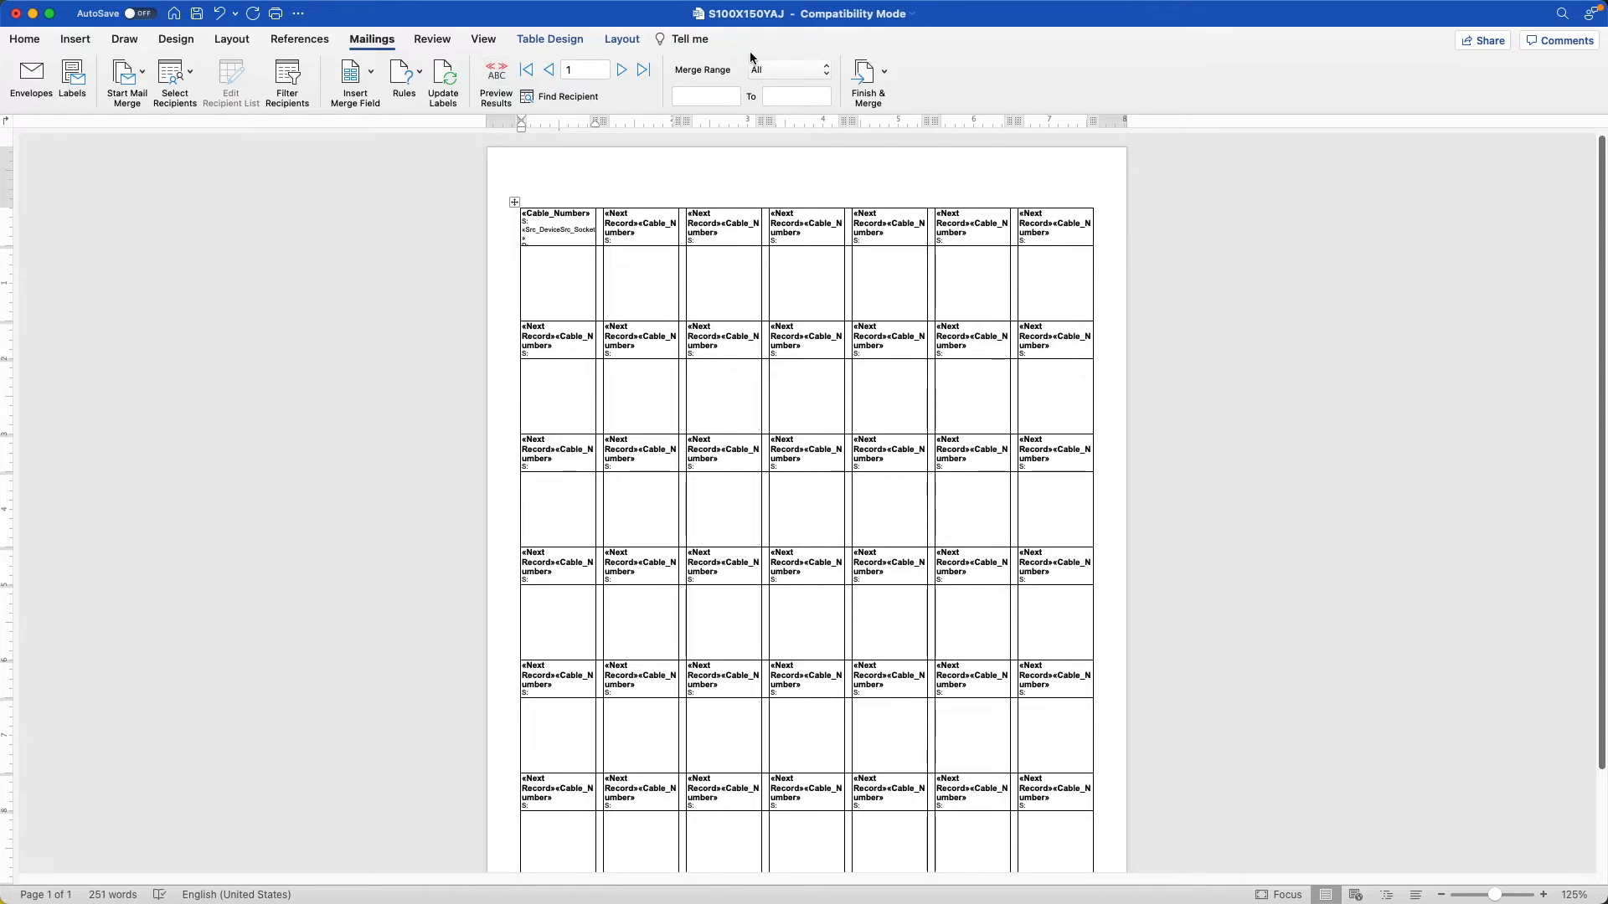
left_click(885, 72)
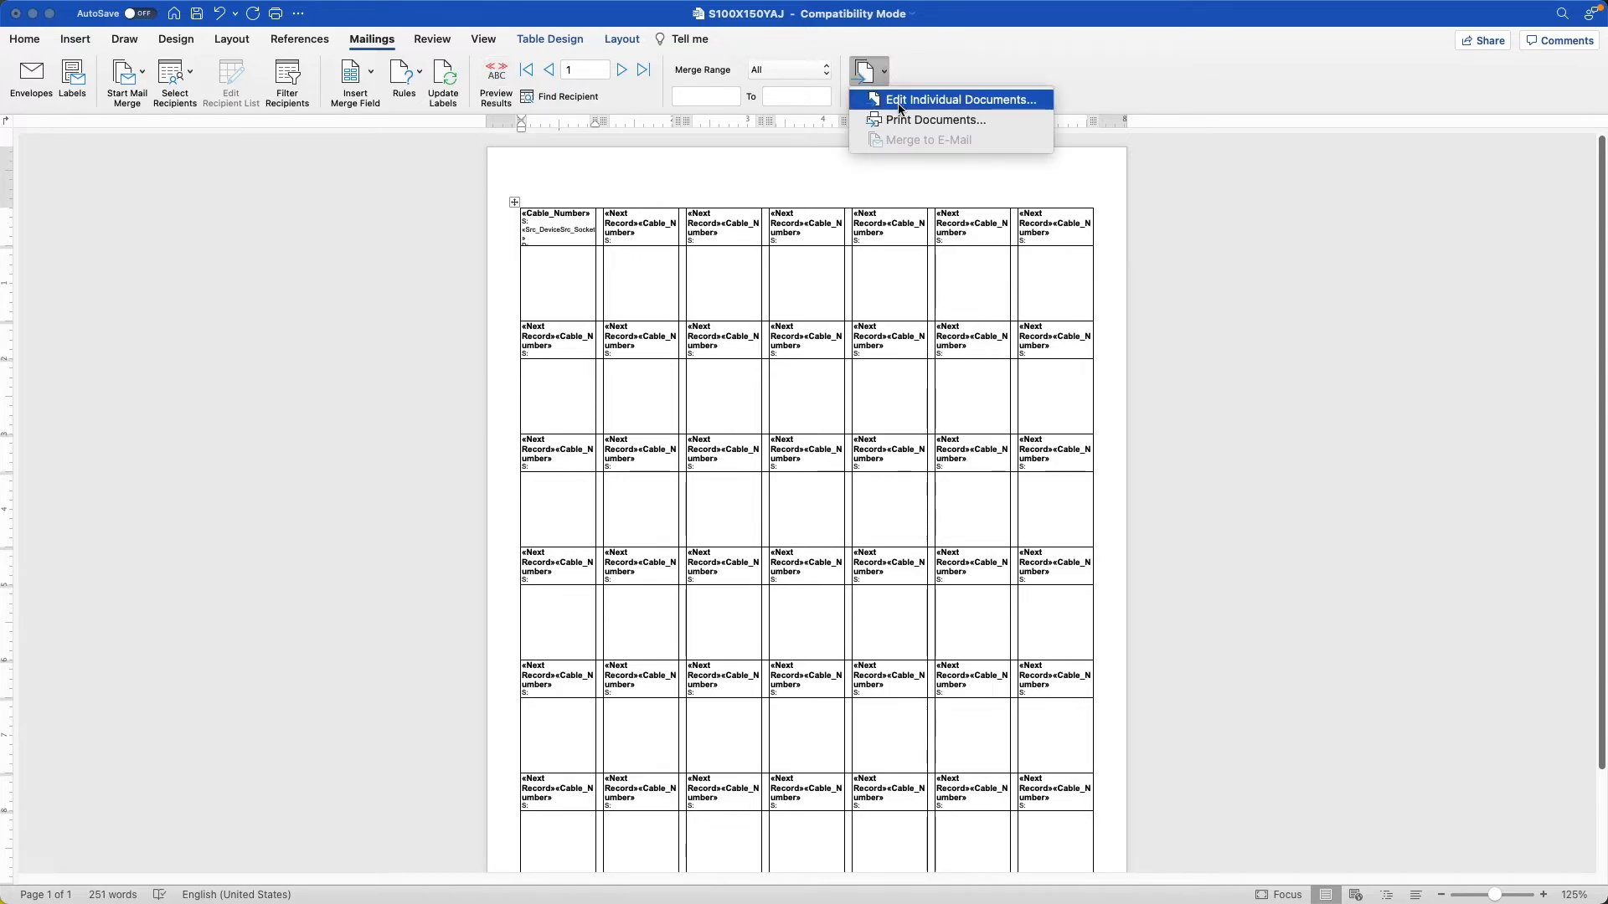
left_click(900, 100)
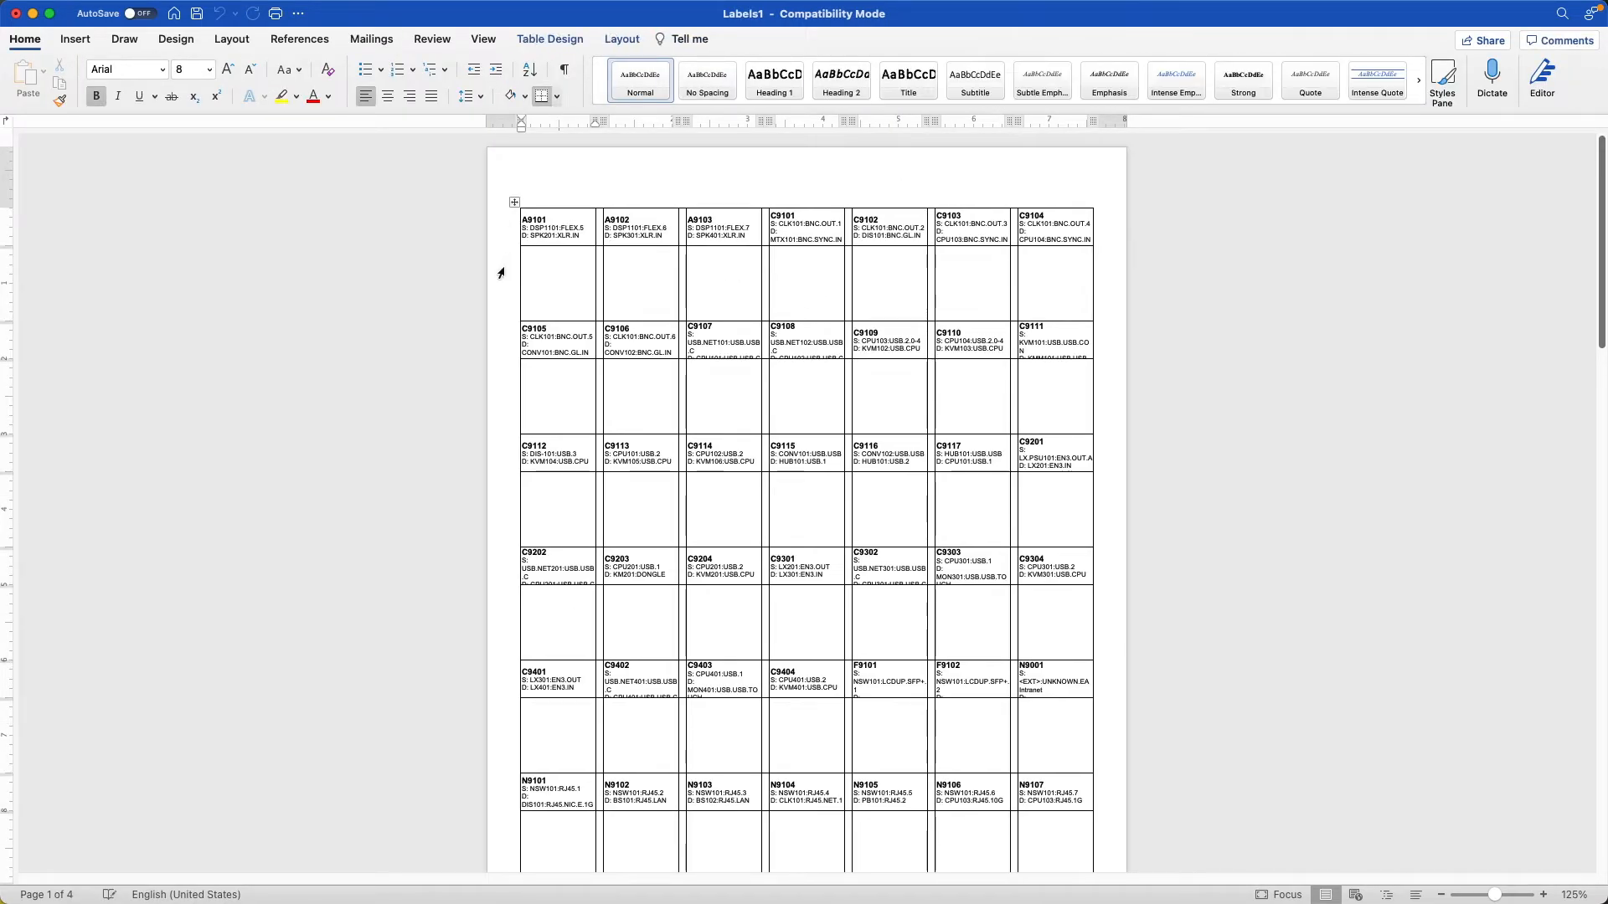
Examine the merged labels on every page, checking how the text fits the cells and how the last page ends.
scroll(500, 273, "down", 10)
scroll(501, 273, "down", 20)
scroll(500, 299, "down", 13)
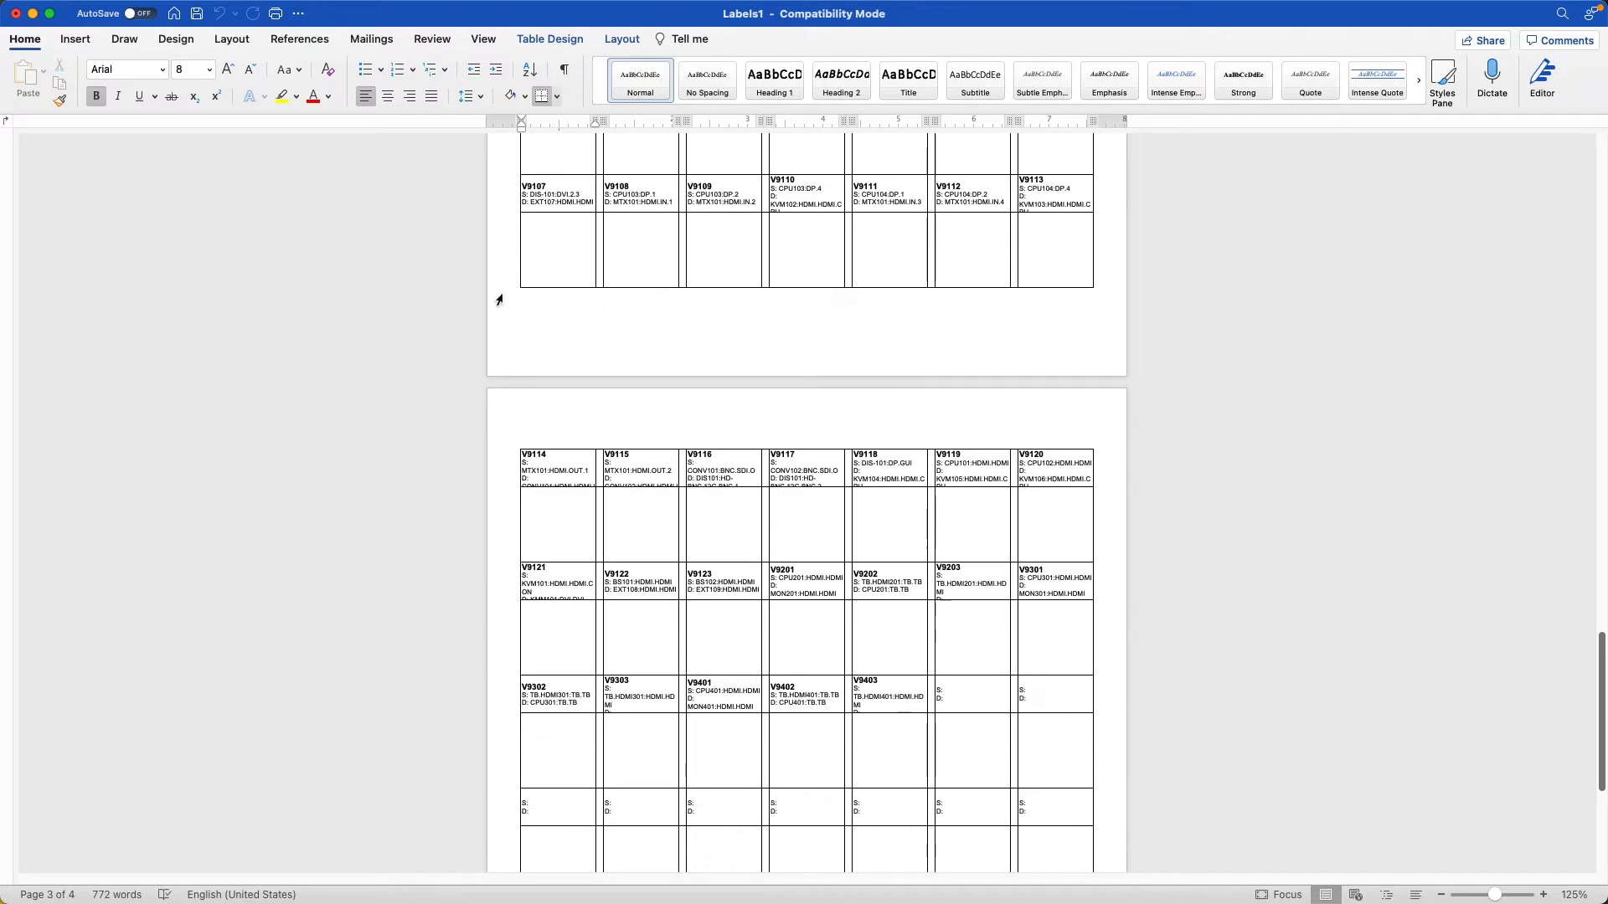
scroll(499, 300, "down", 3)
scroll(499, 300, "up", 20)
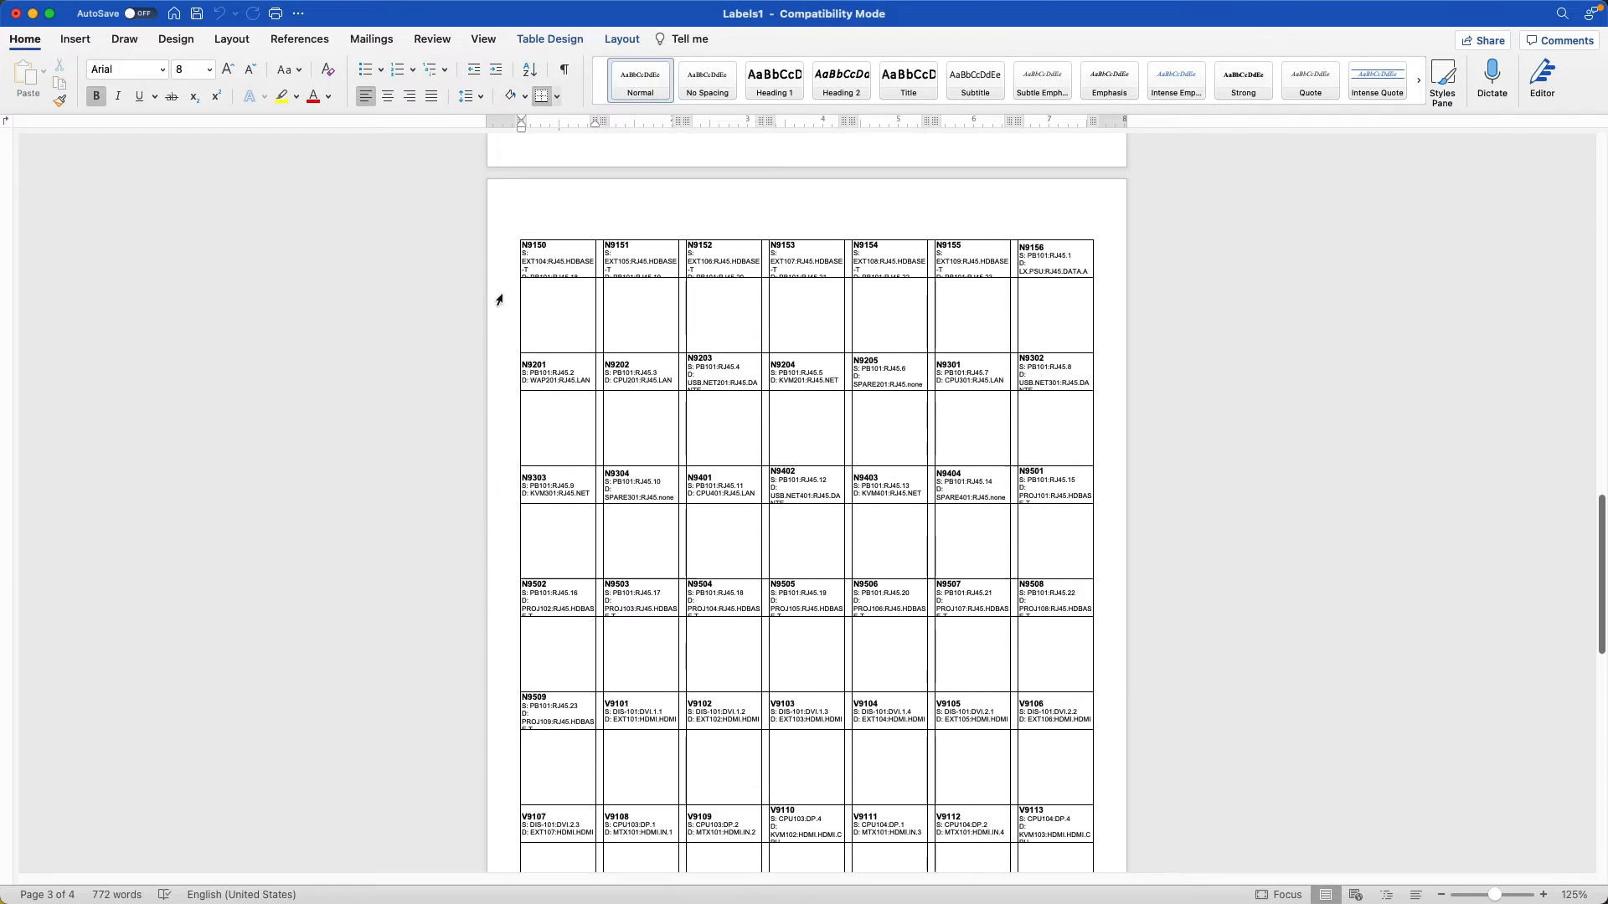
scroll(499, 299, "up", 3)
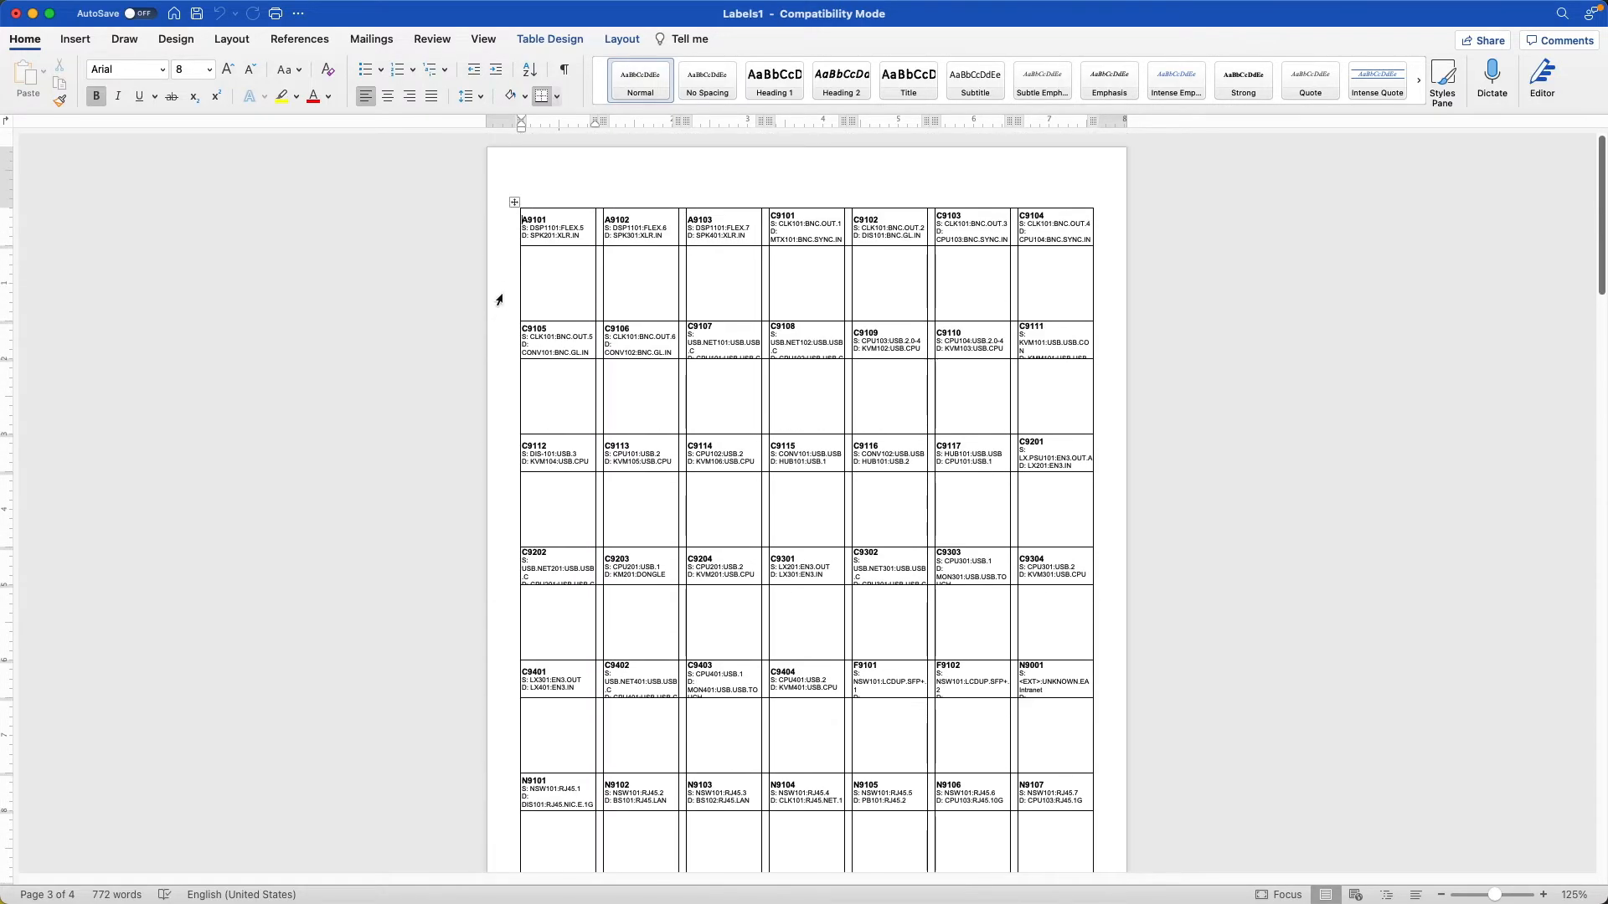
left_click(524, 224)
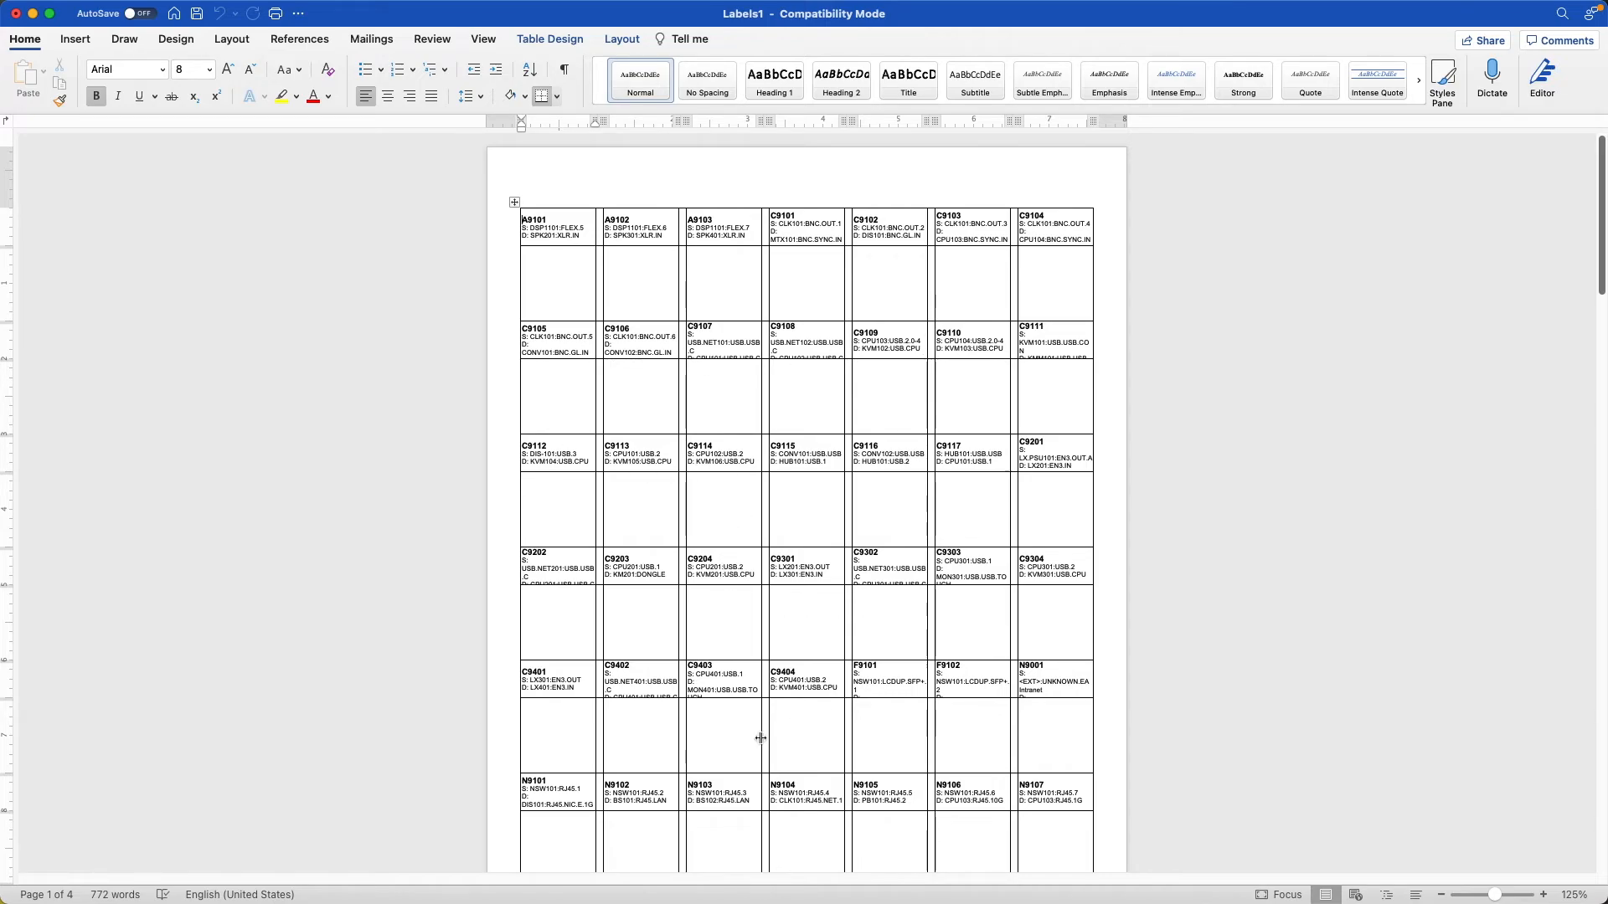
scroll(777, 831, "down", 15)
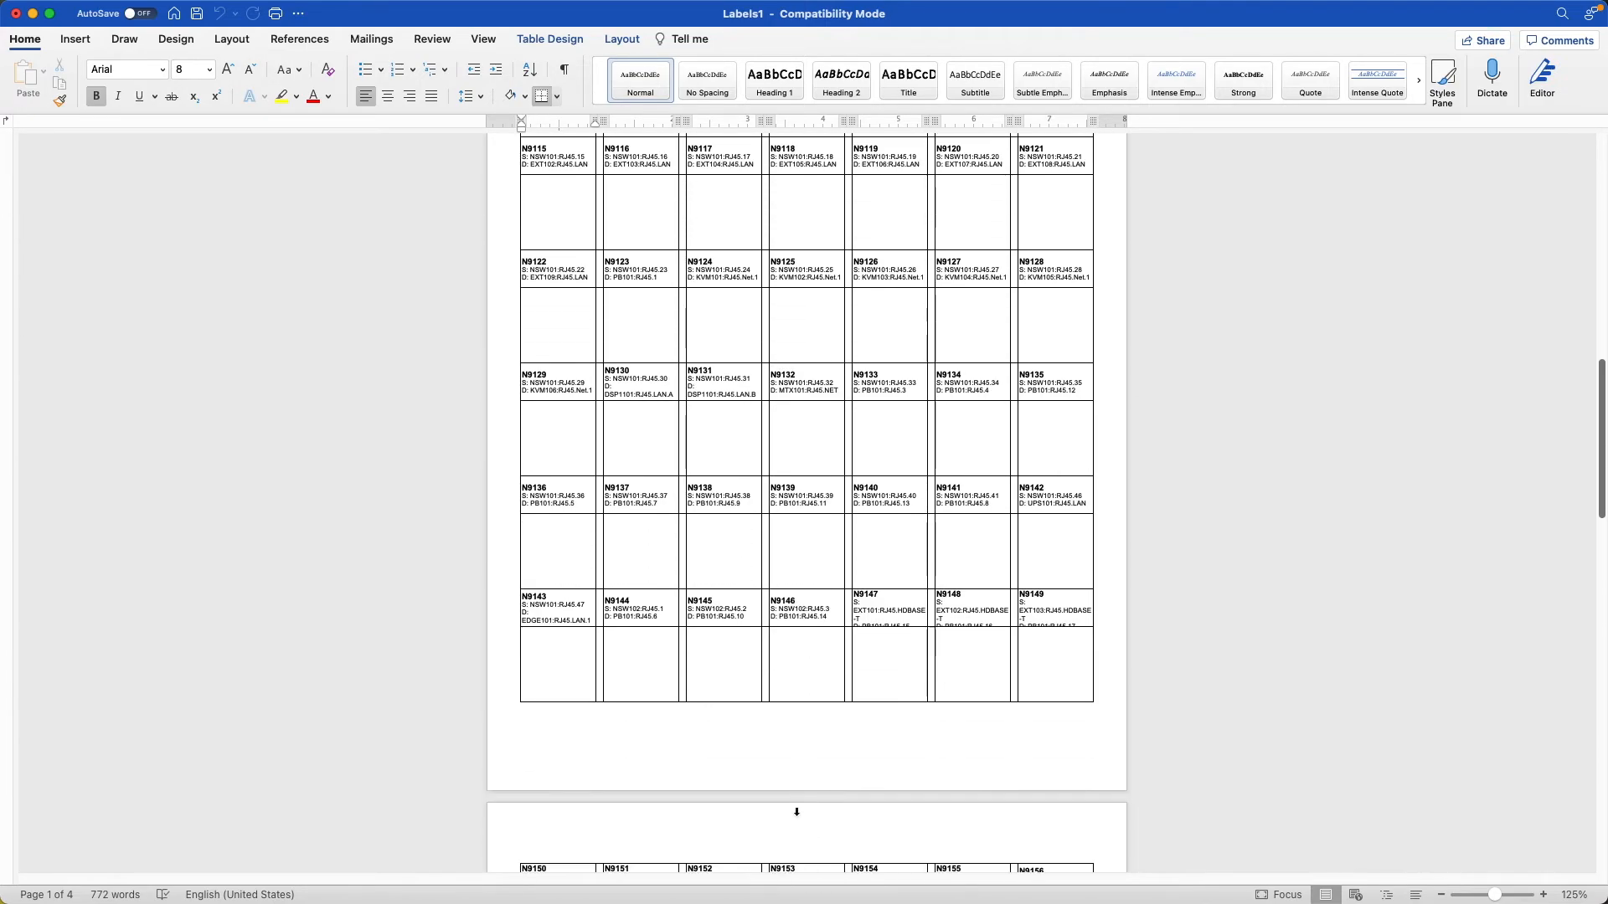
scroll(710, 597, "down", 10)
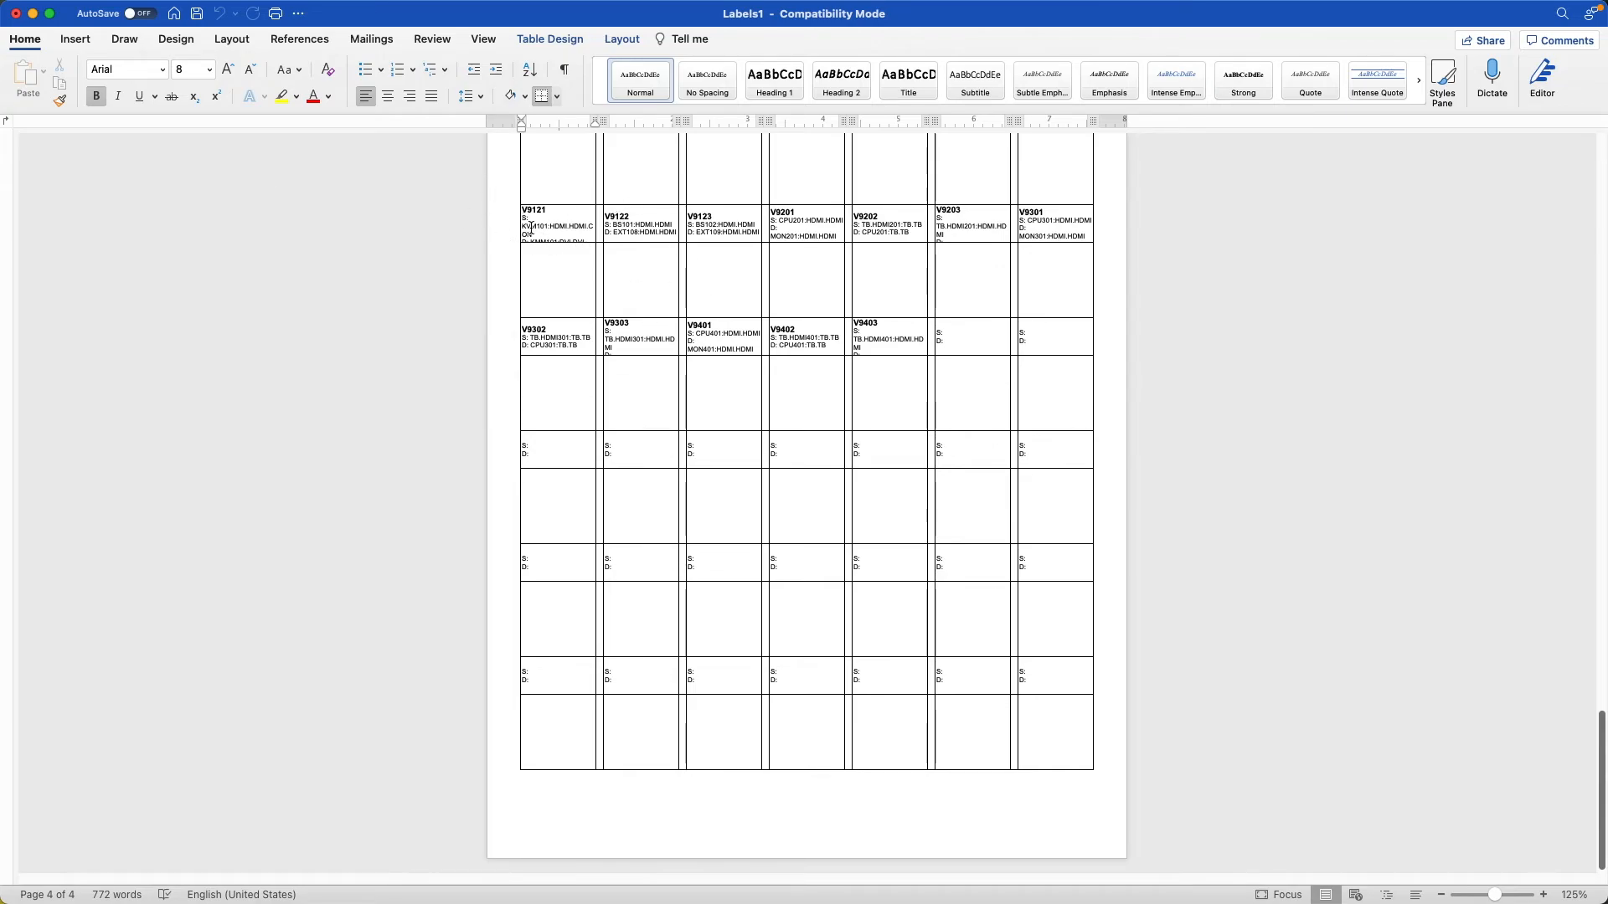
scroll(540, 331, "up", 15)
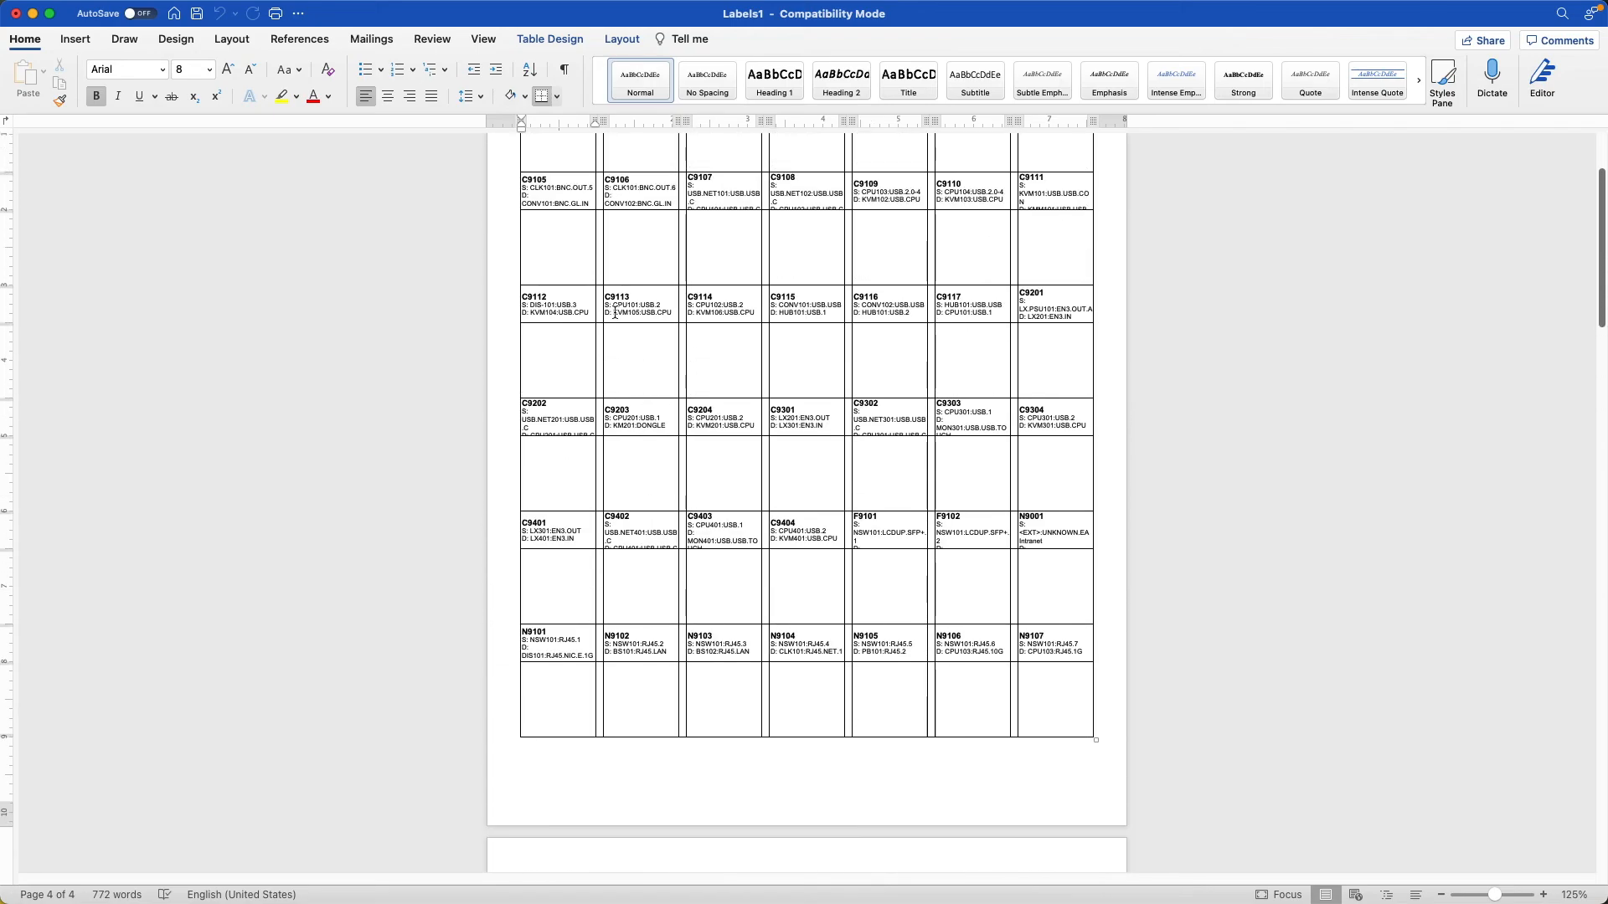
scroll(615, 313, "up", 4)
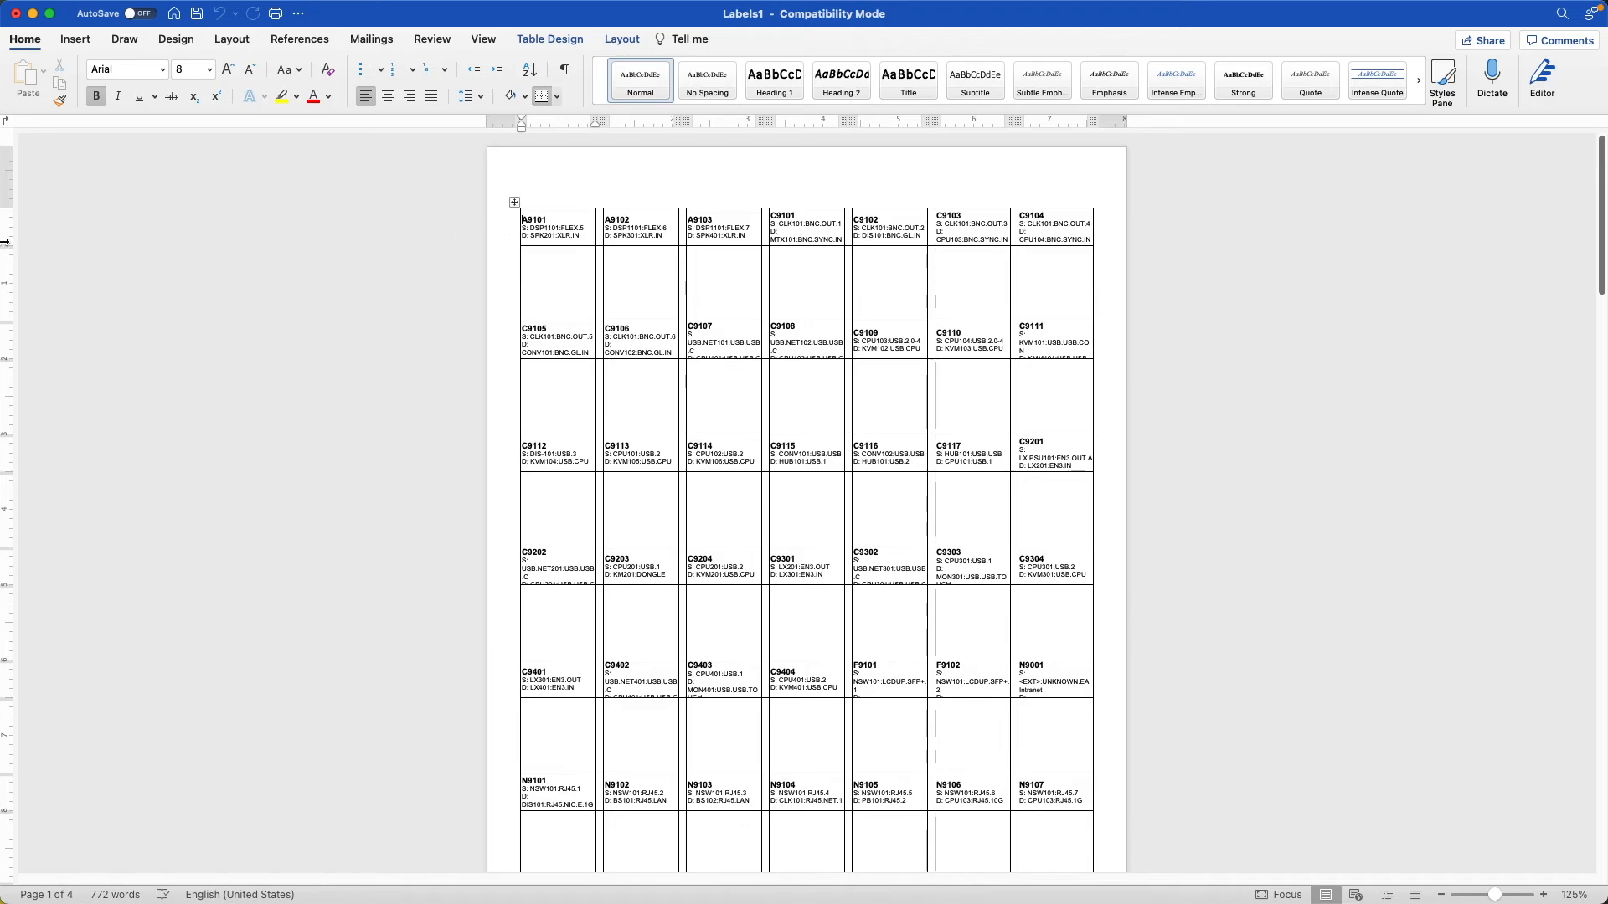
Move the top margin of the merged document slightly down and set the first page's label table borders to None.
left_click_drag(6, 208, 8, 216)
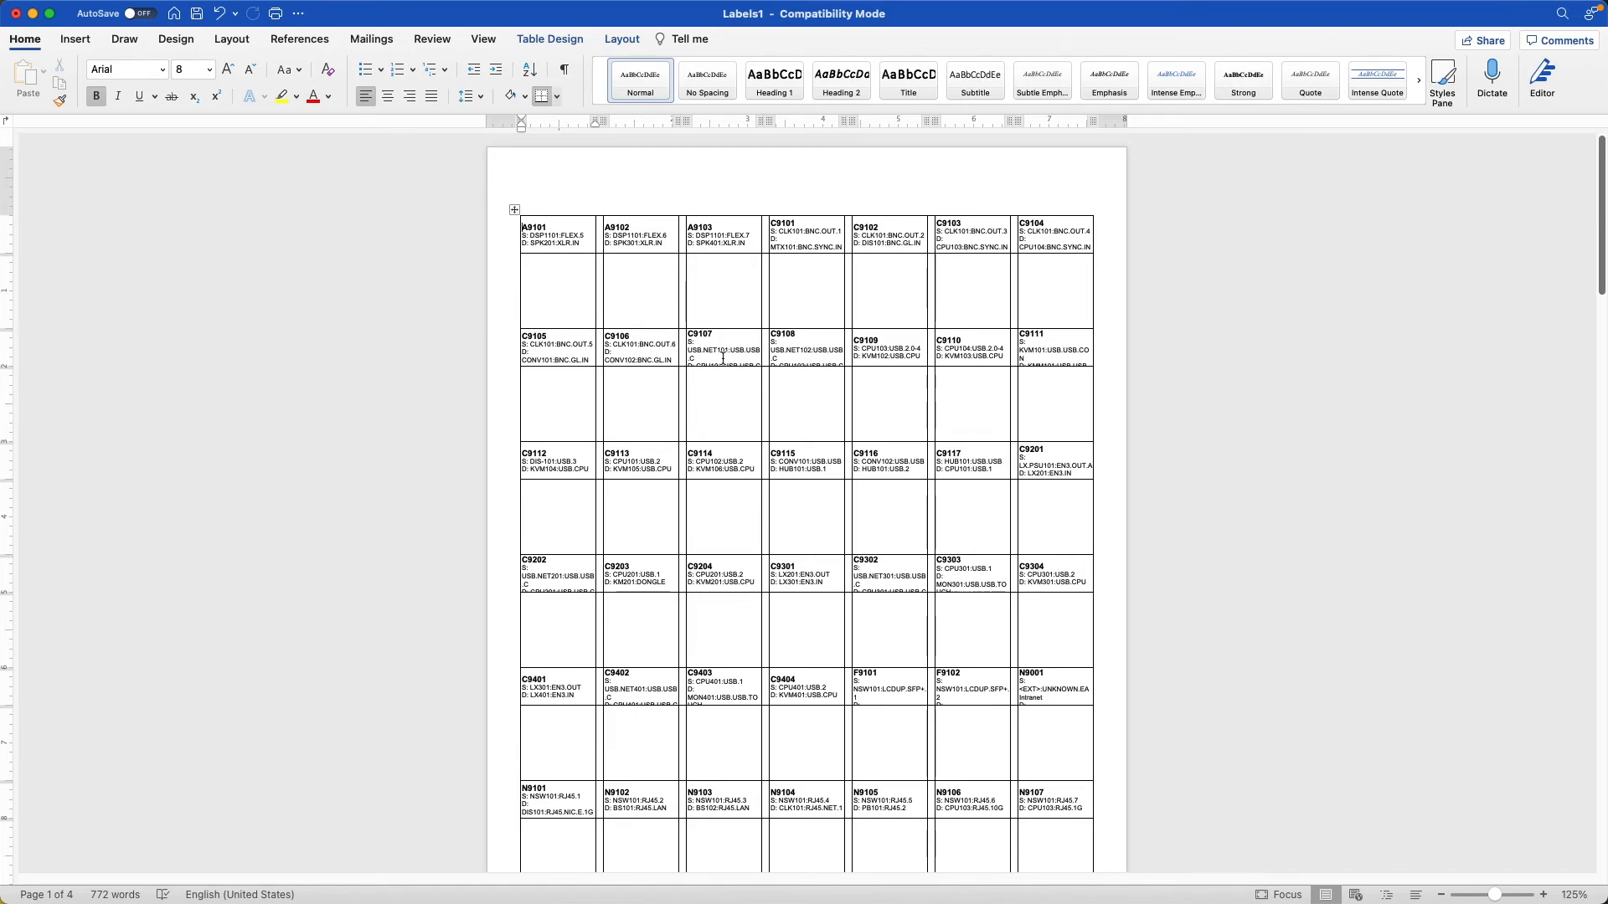
right_click(514, 209)
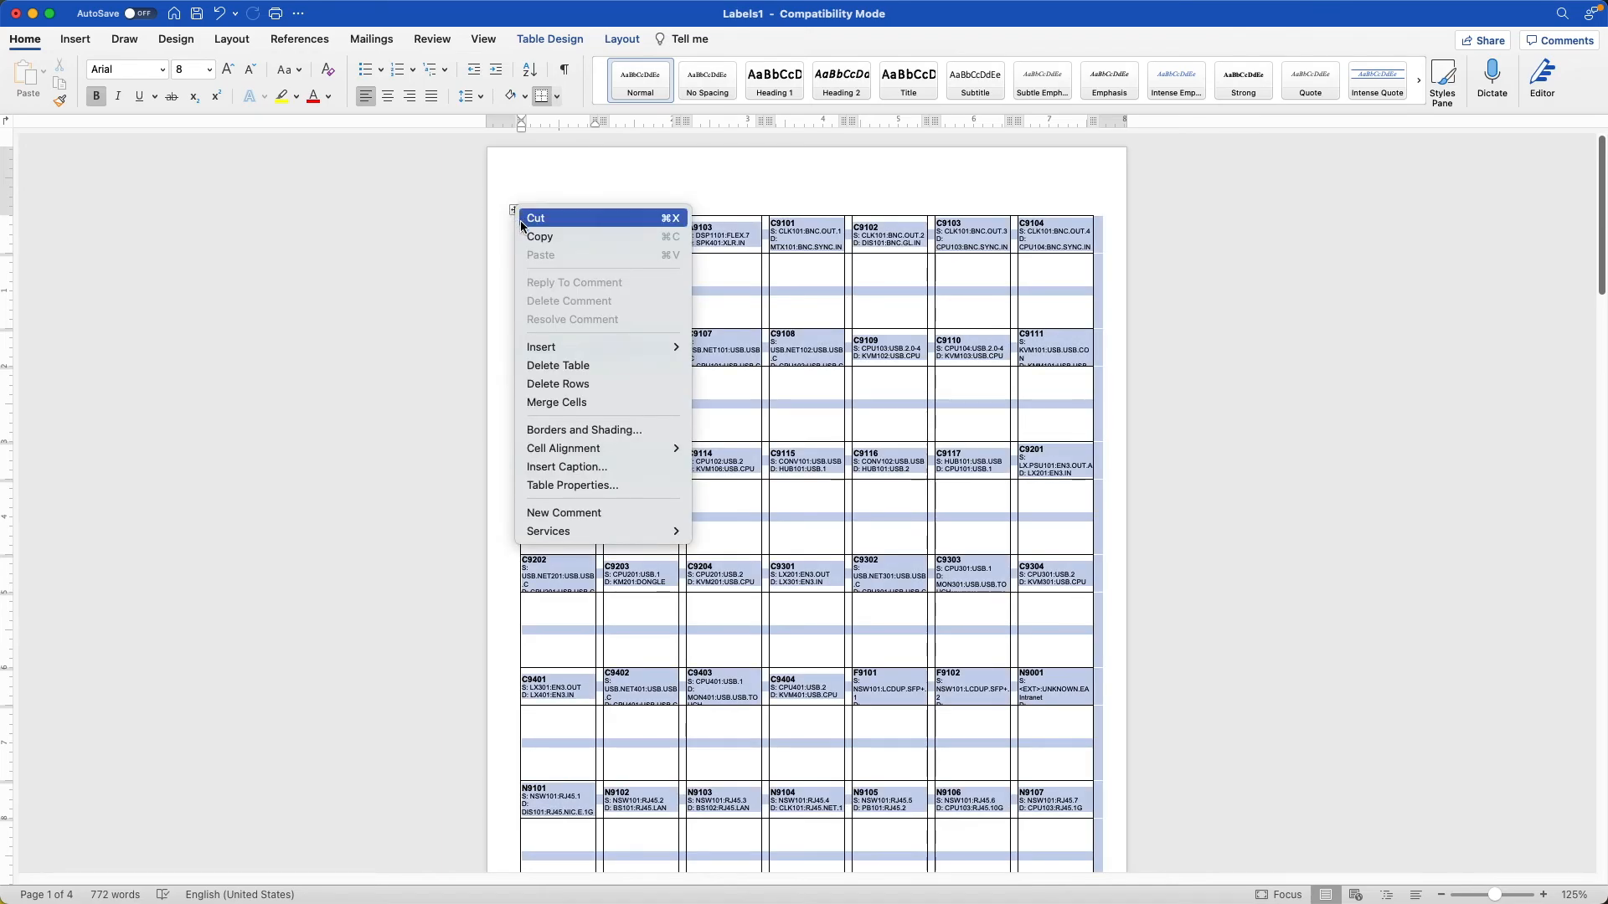
left_click(577, 430)
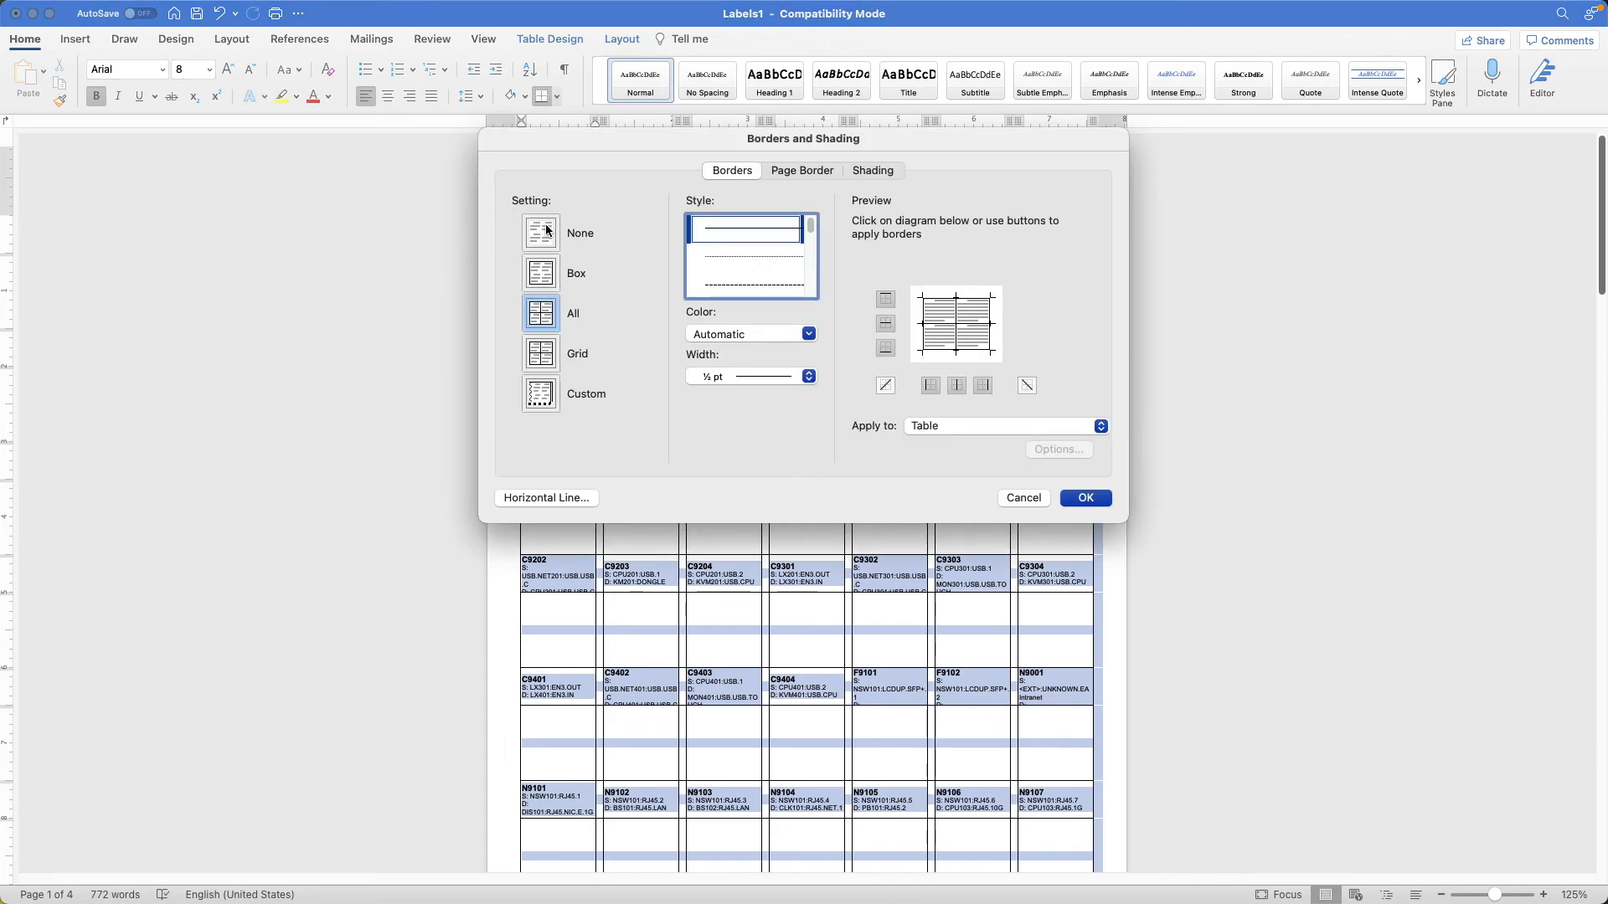
left_click(546, 230)
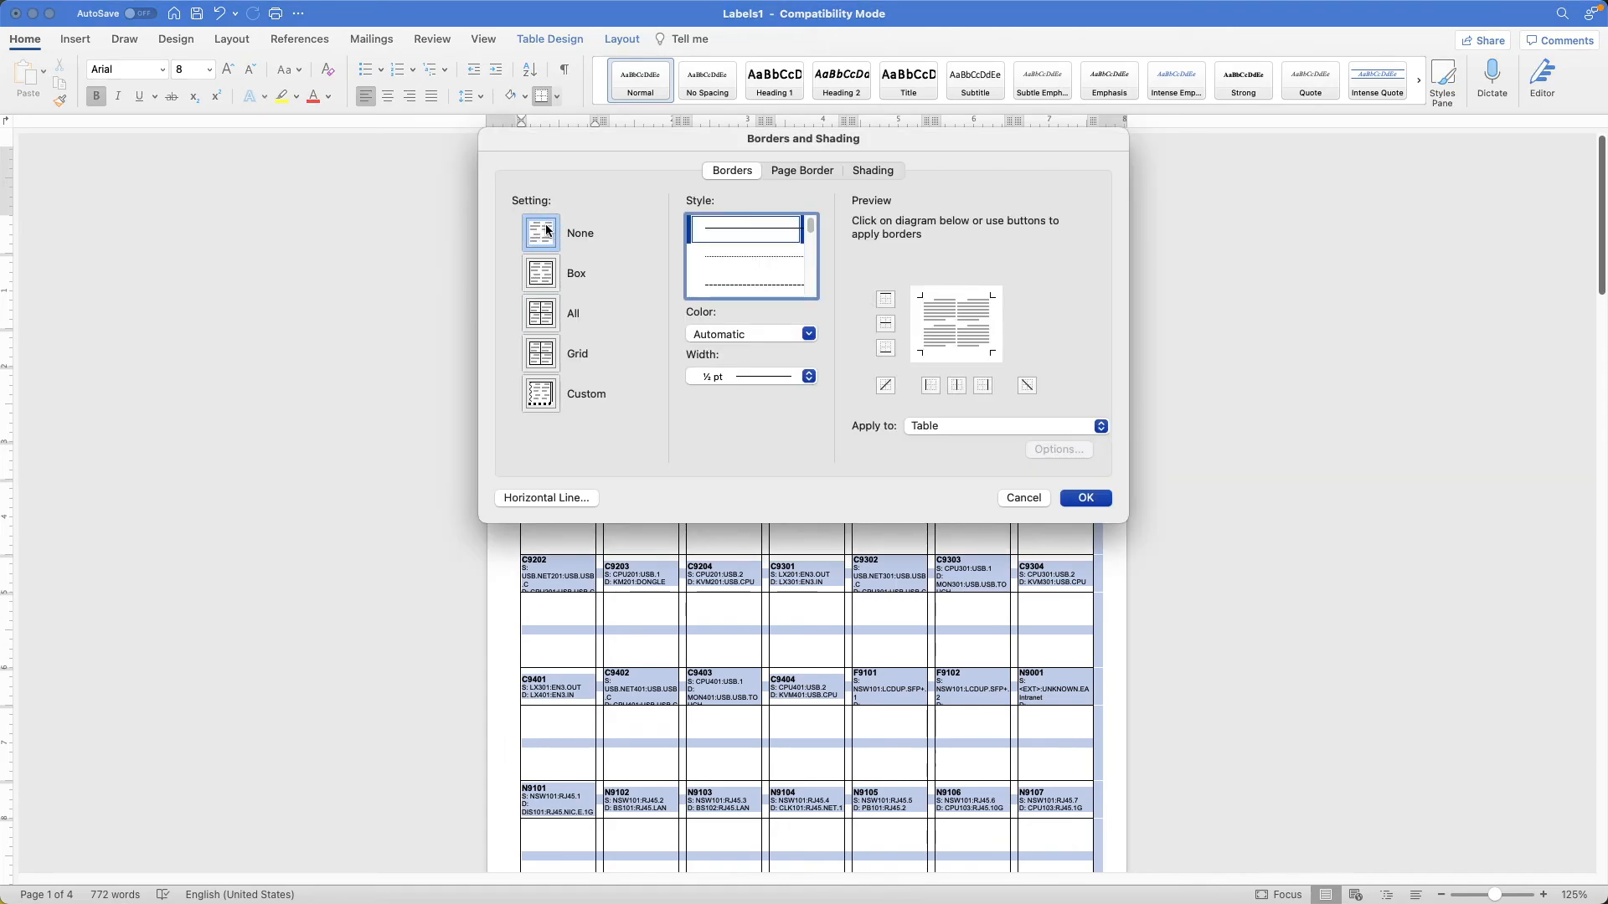
left_click(1086, 499)
left_click(1161, 564)
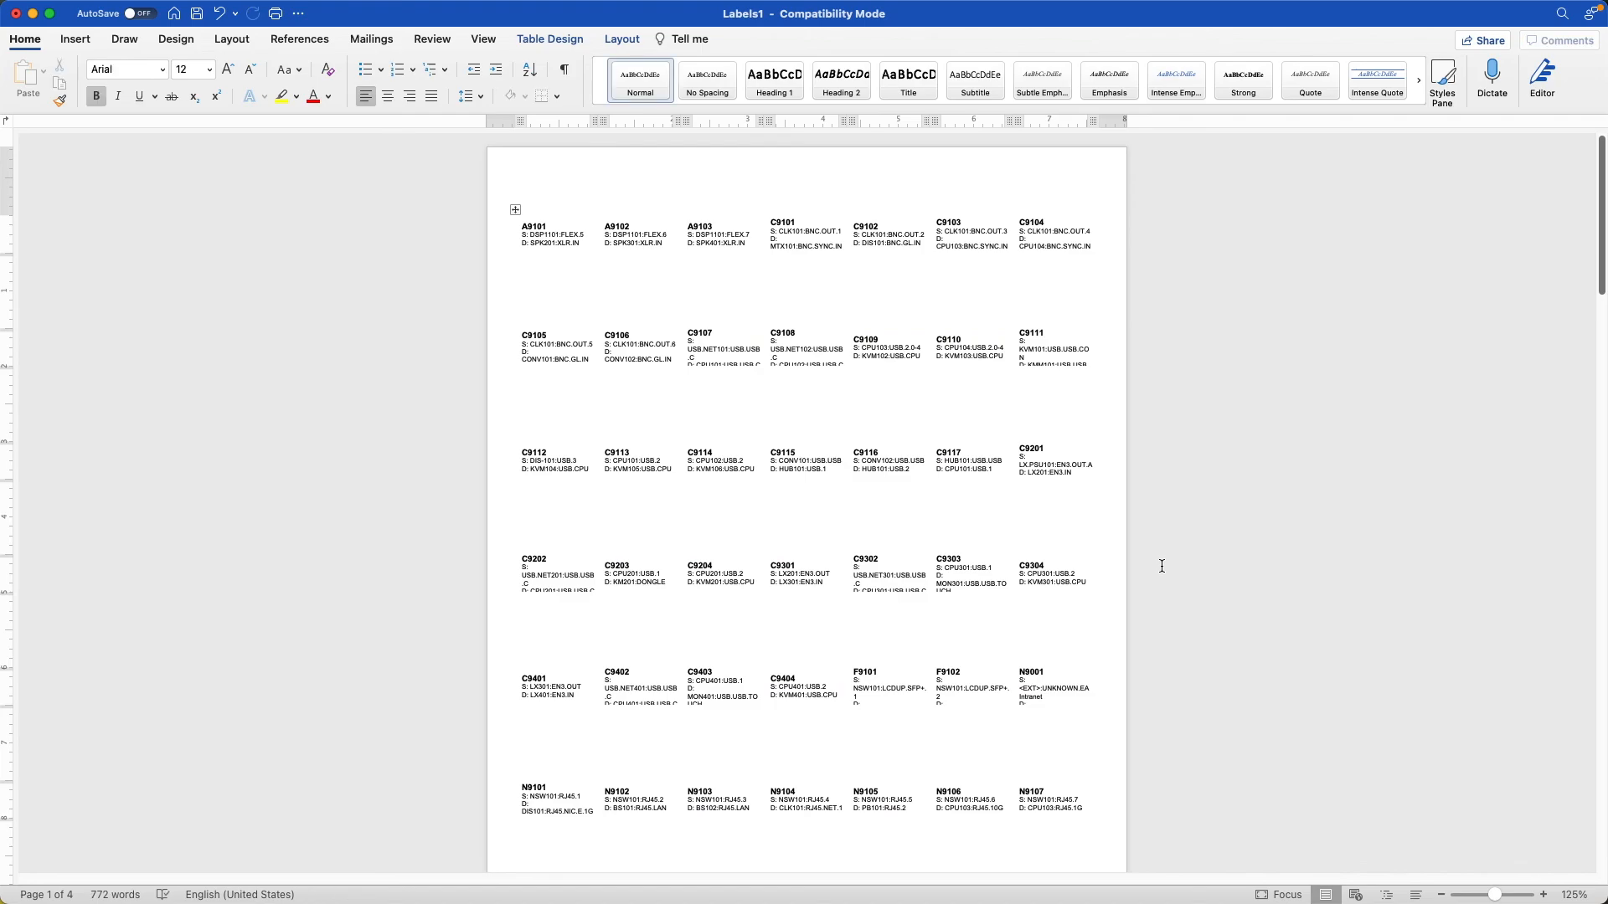
scroll(1161, 566, "down", 10)
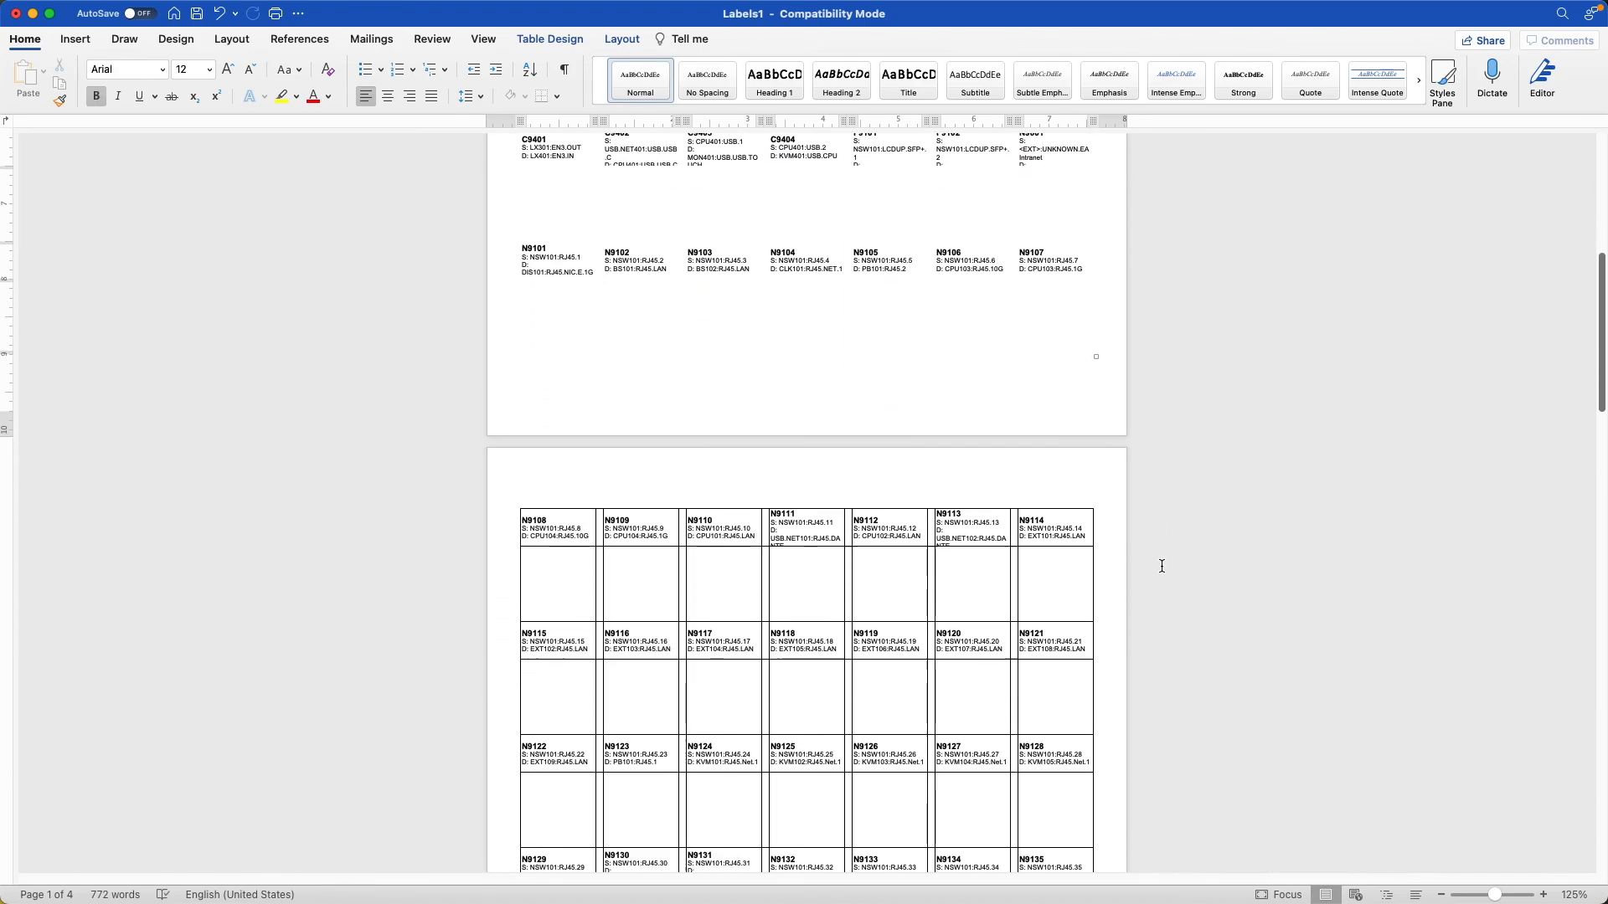
Set the borders of the entire label table on the second page to None.
scroll(1161, 566, "down", 3)
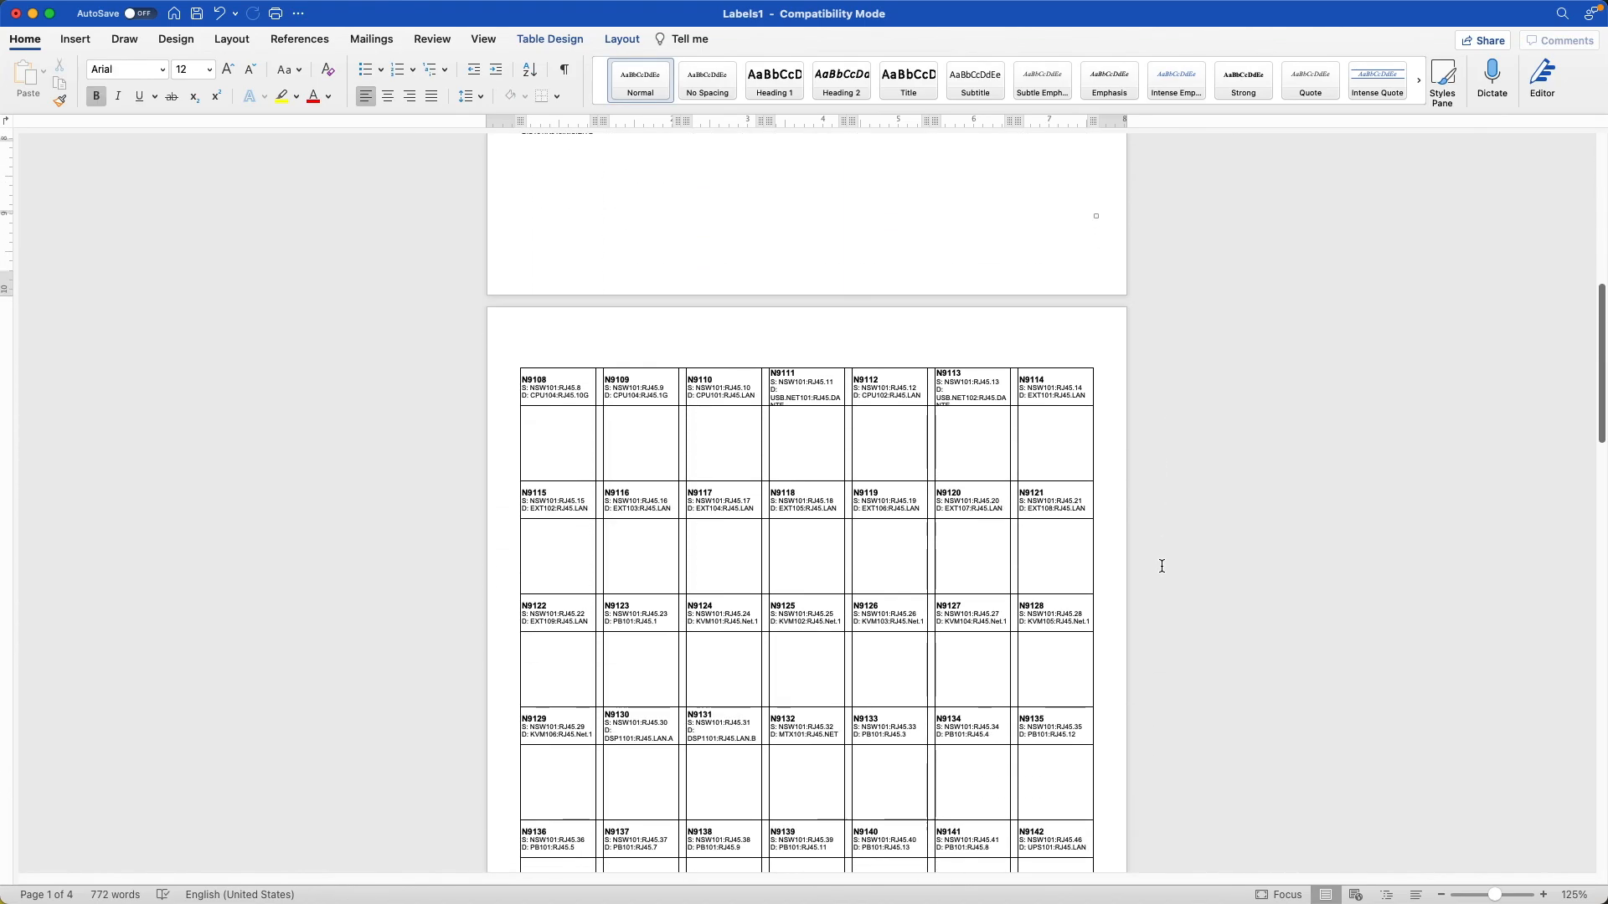
left_click(521, 352)
left_click(514, 361)
right_click(512, 365)
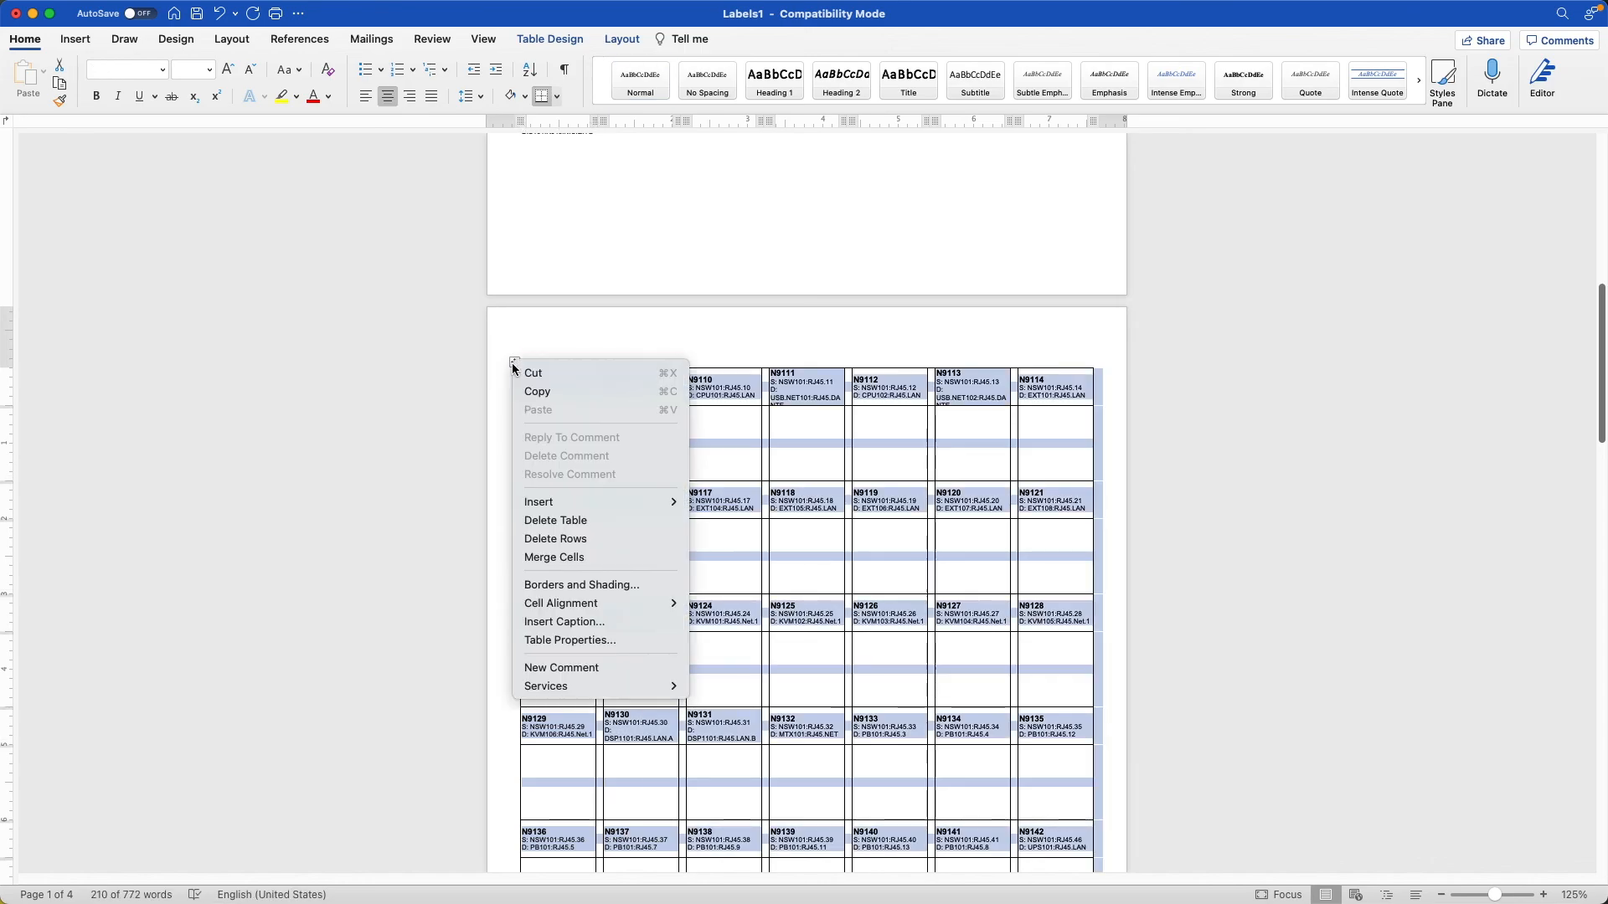
left_click(588, 584)
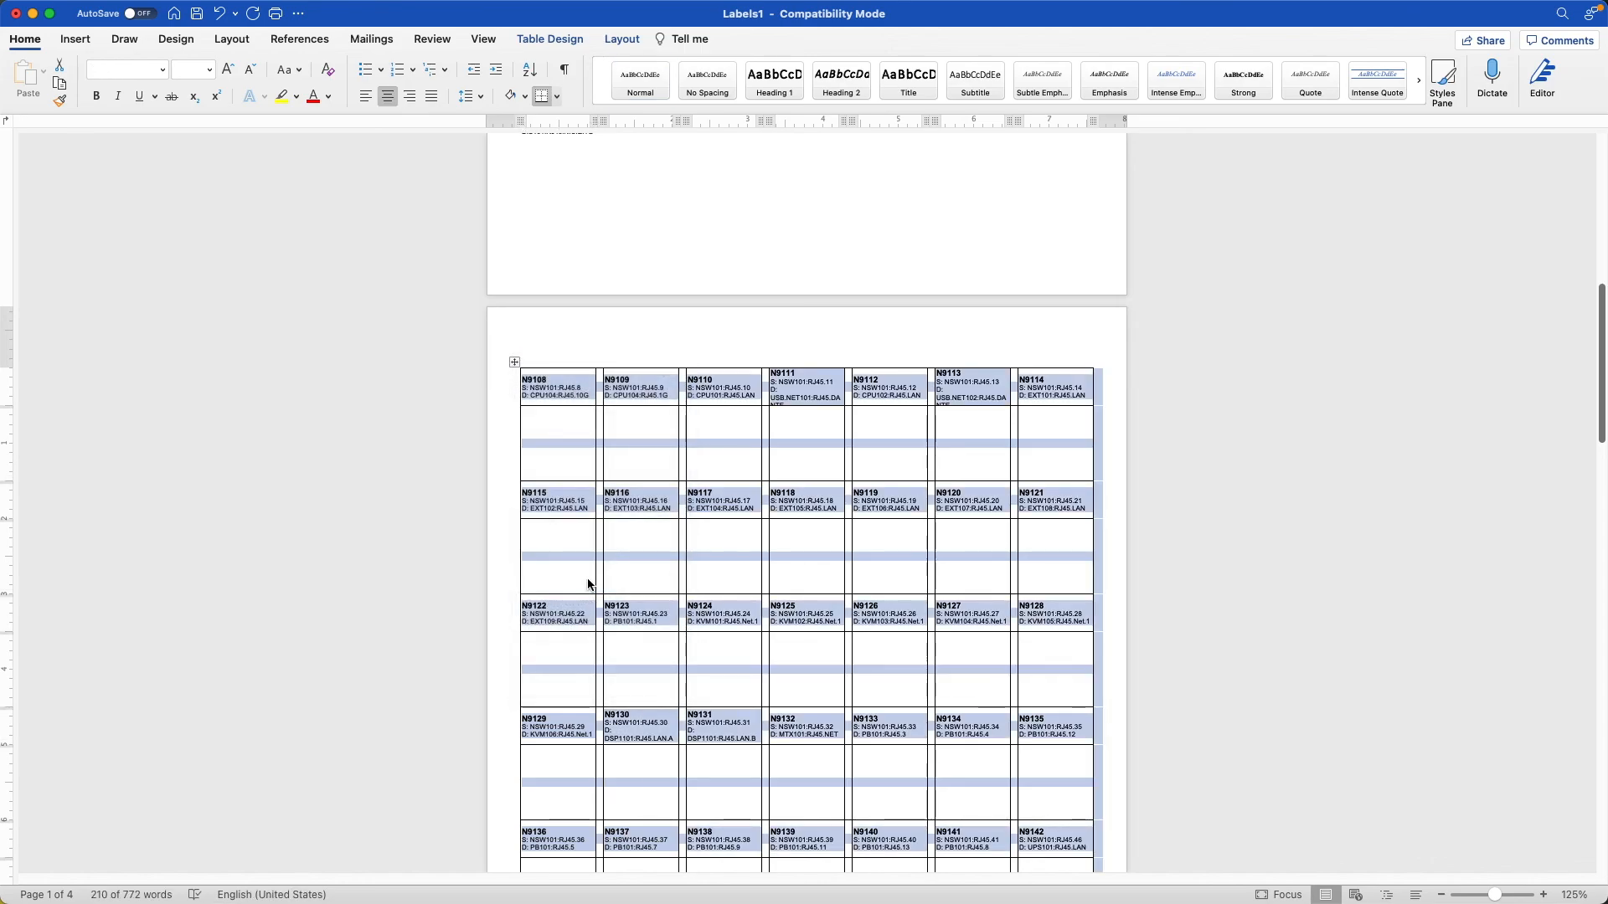
left_click(539, 233)
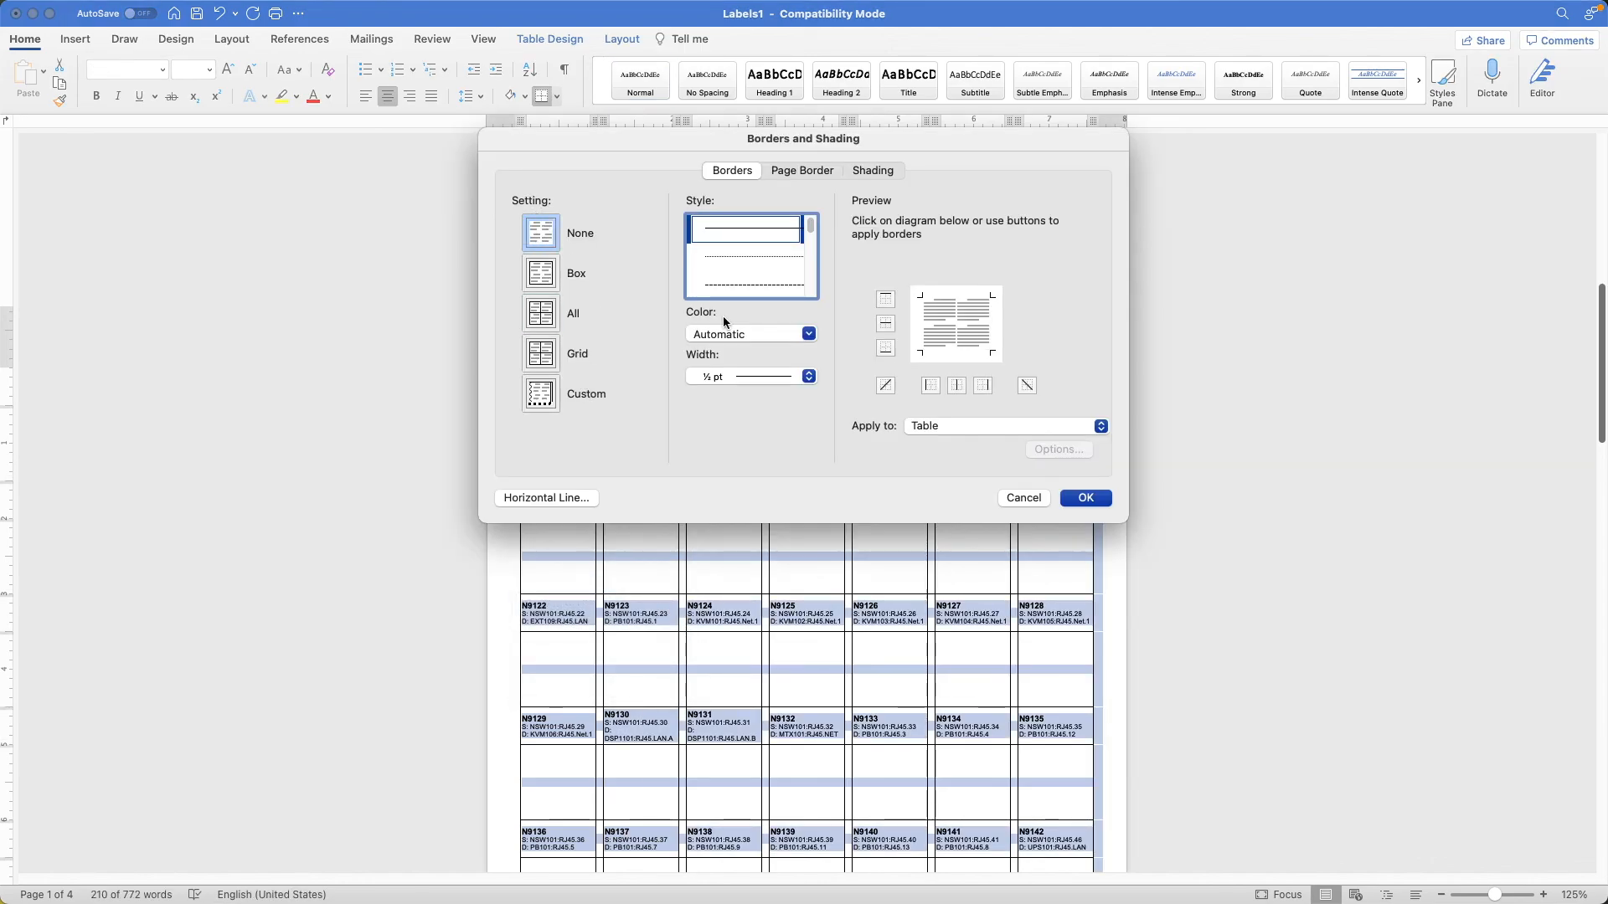
left_click(1086, 499)
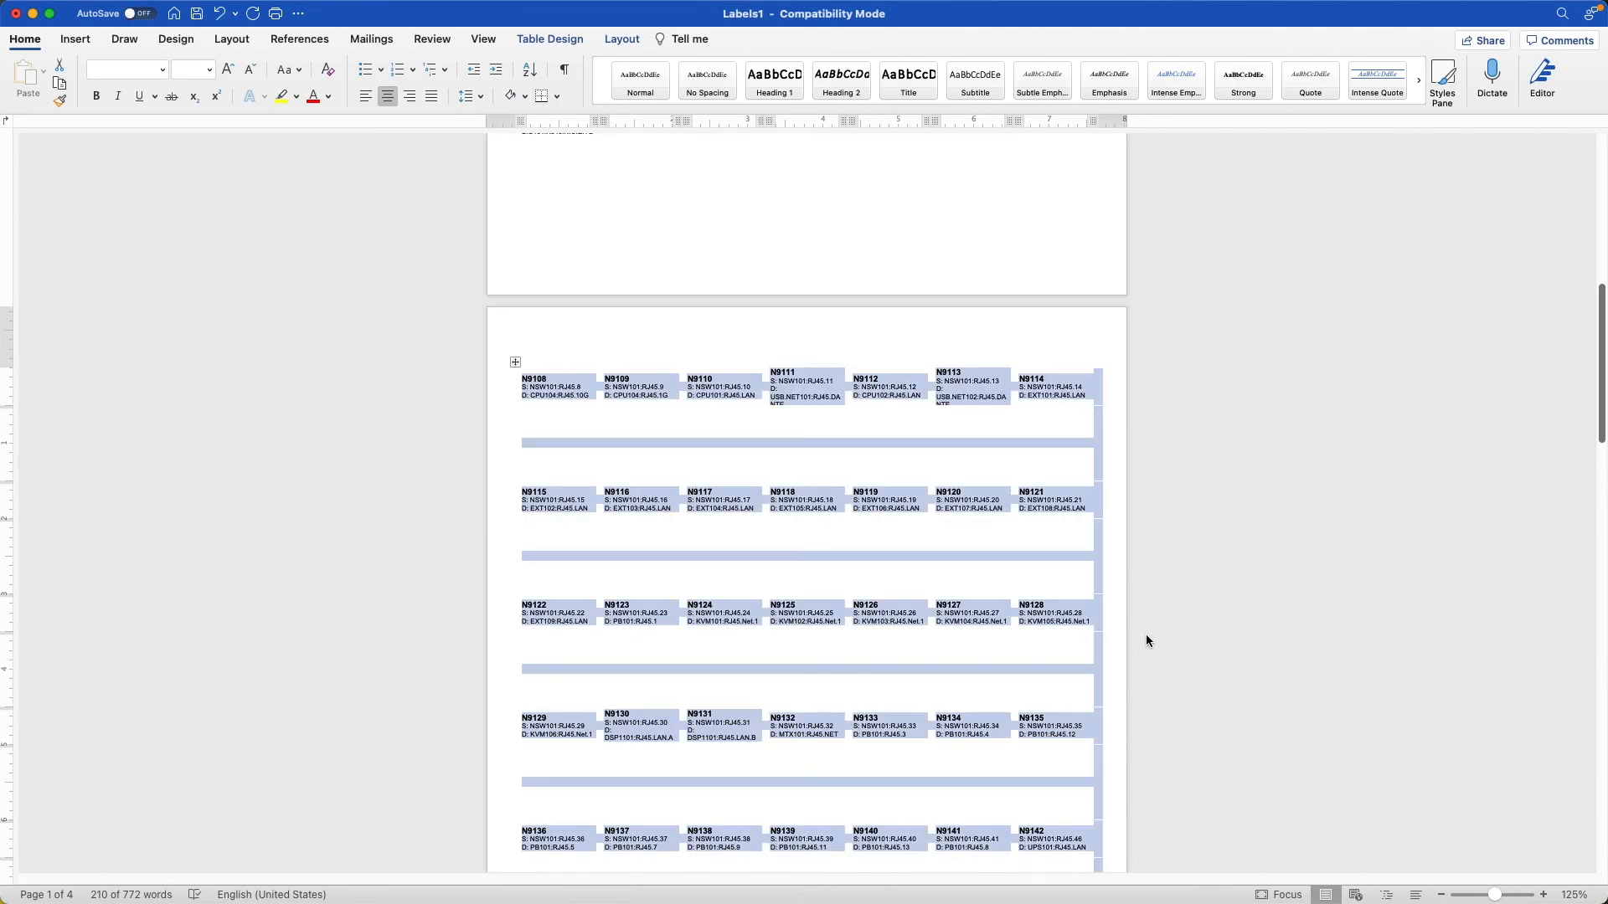
scroll(1146, 636, "down", 3)
left_click(1146, 637)
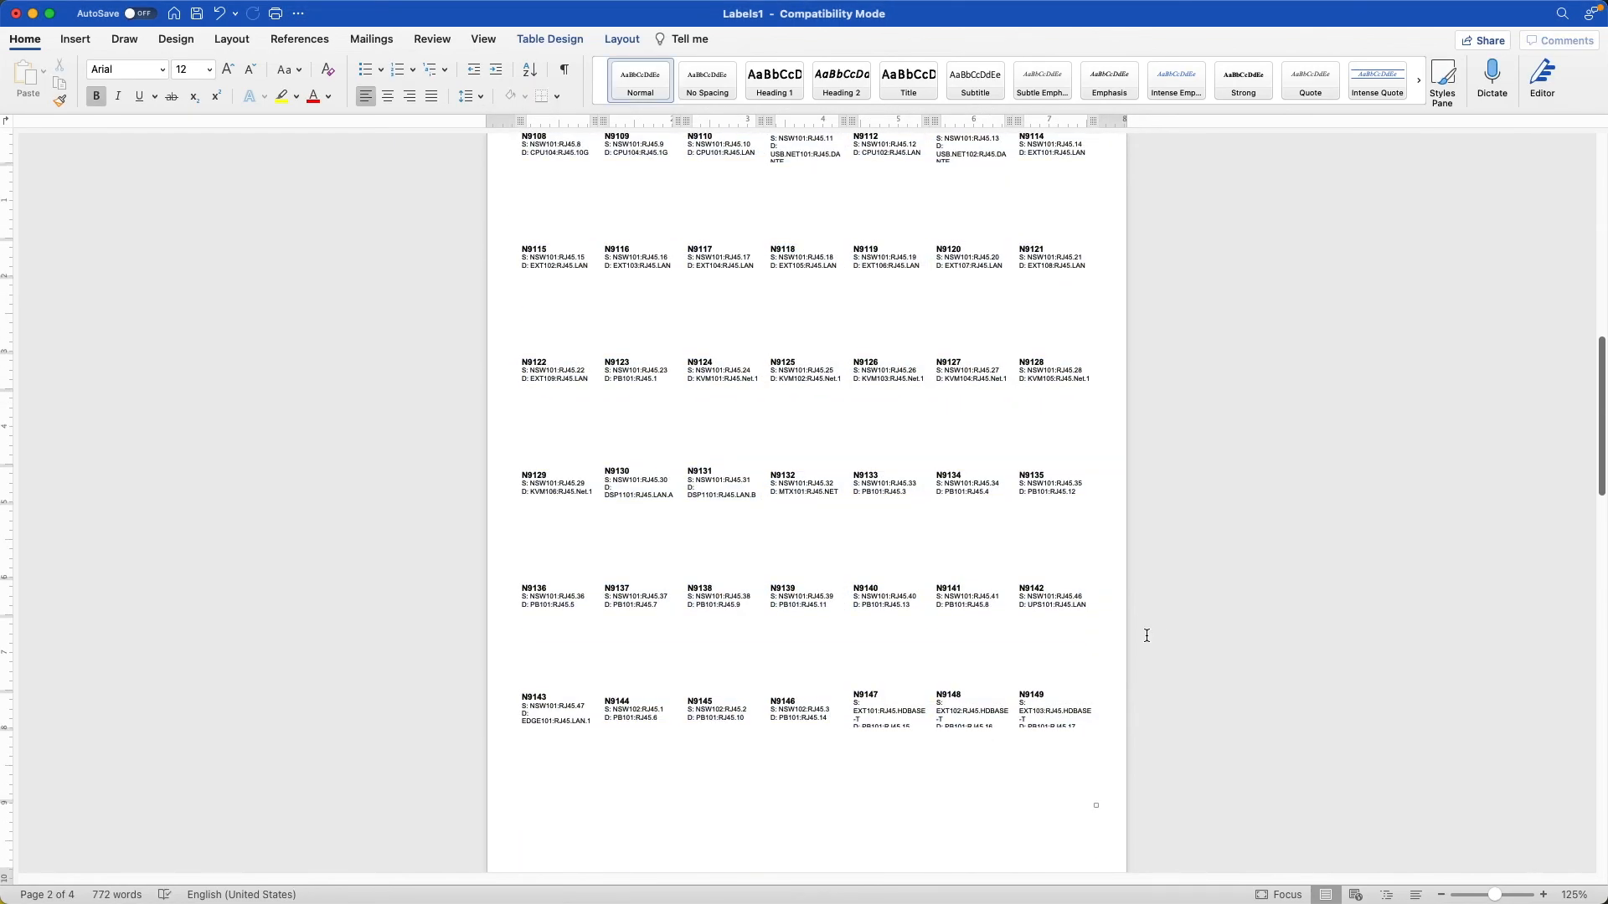